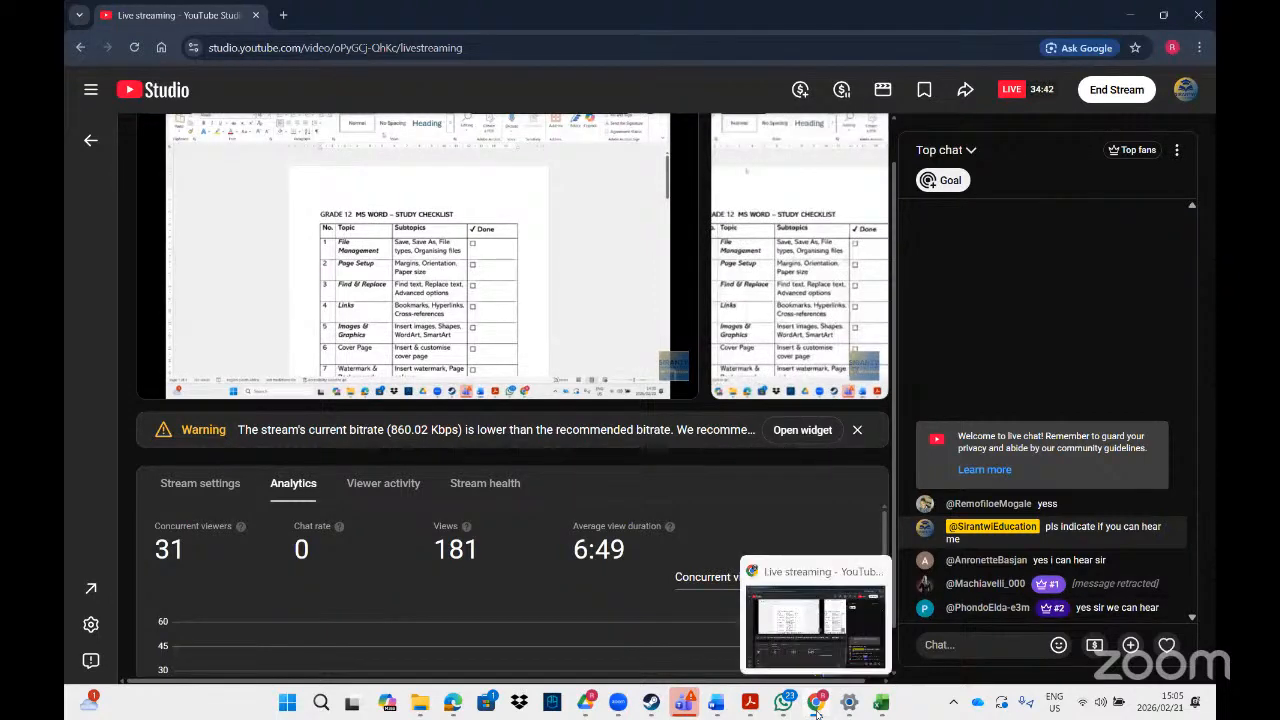
Step: Leave the livestream page and close the open 2History (2) and 2Eco documents in Word without saving their changes
left_click(816, 705)
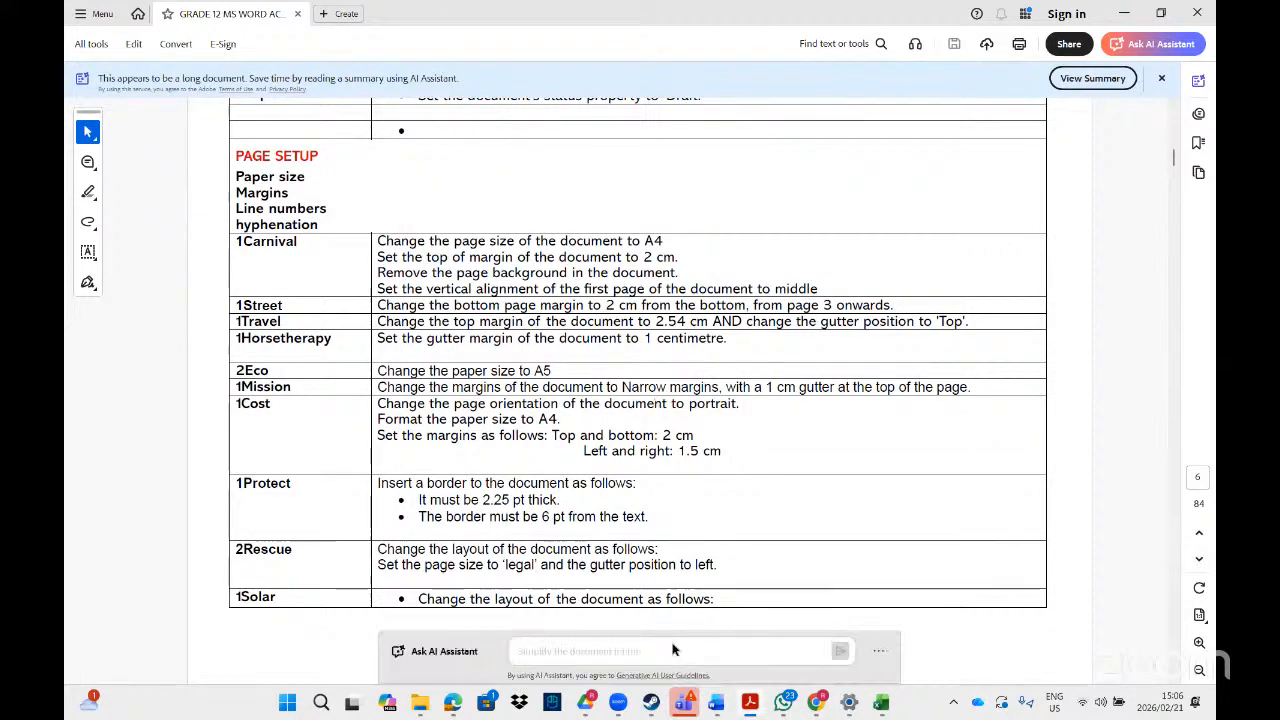
right_click(720, 704)
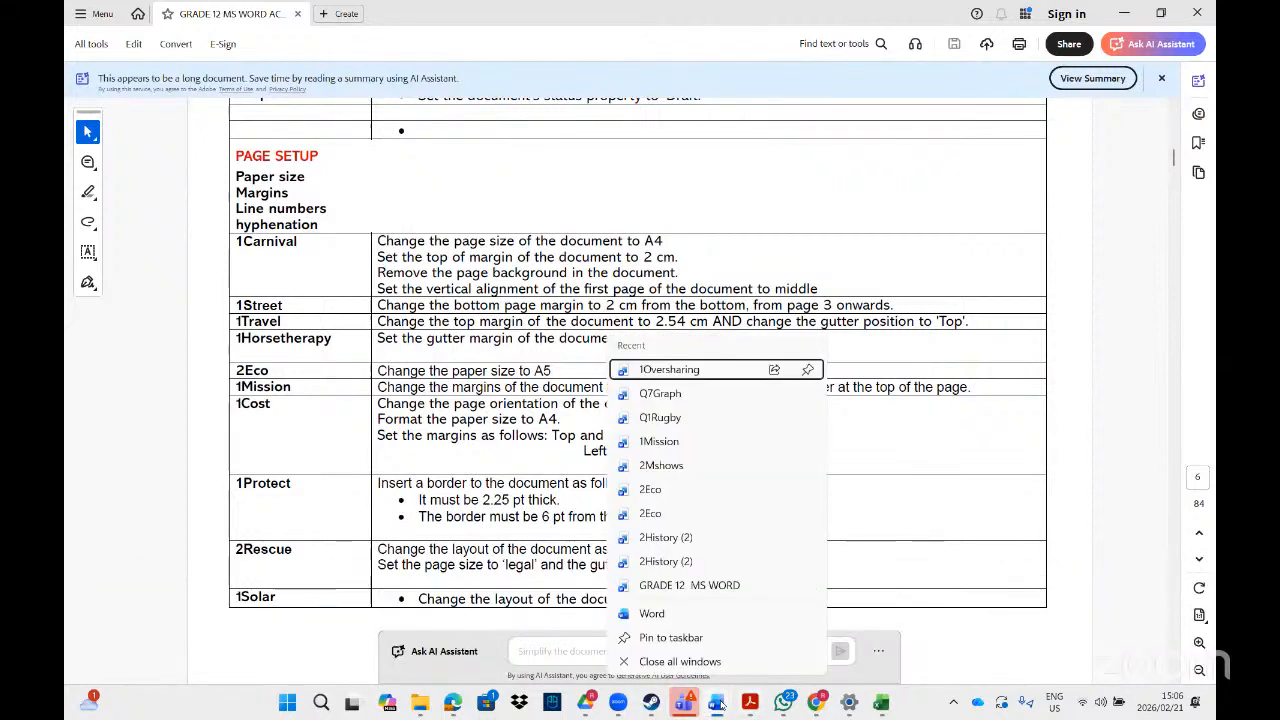
key("Escape")
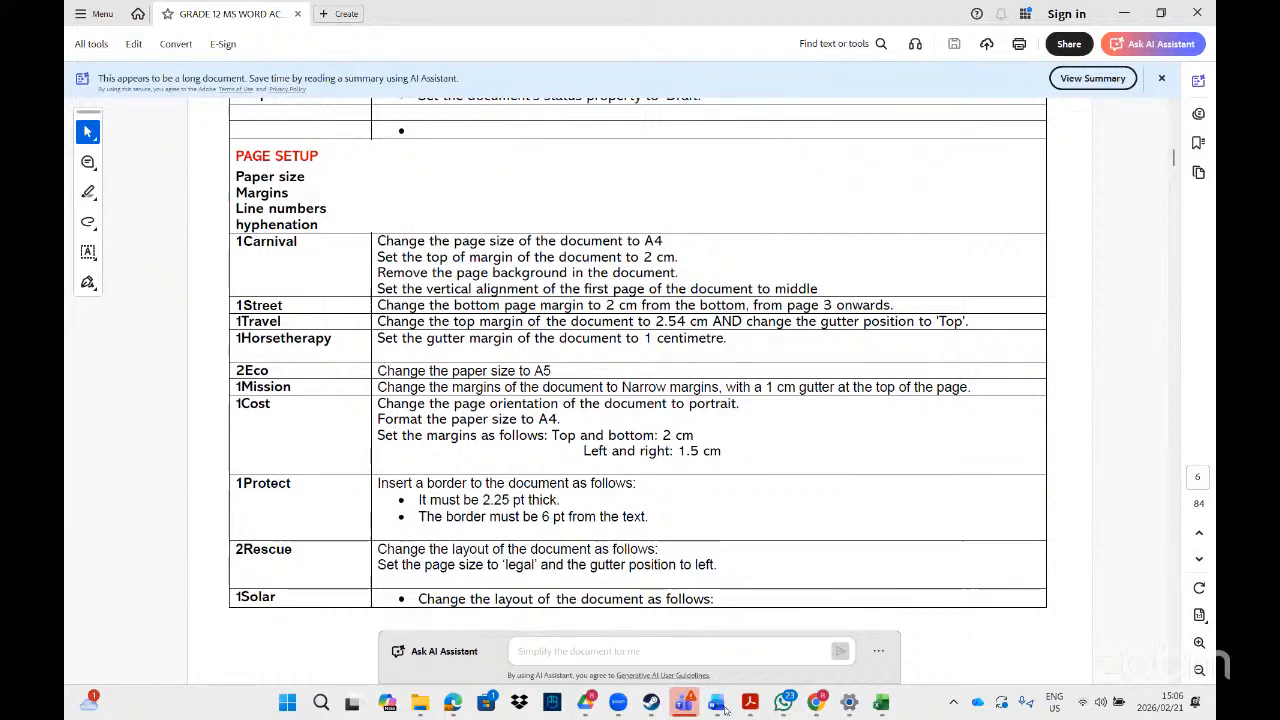
mouse_move(716, 704)
left_click(1108, 589)
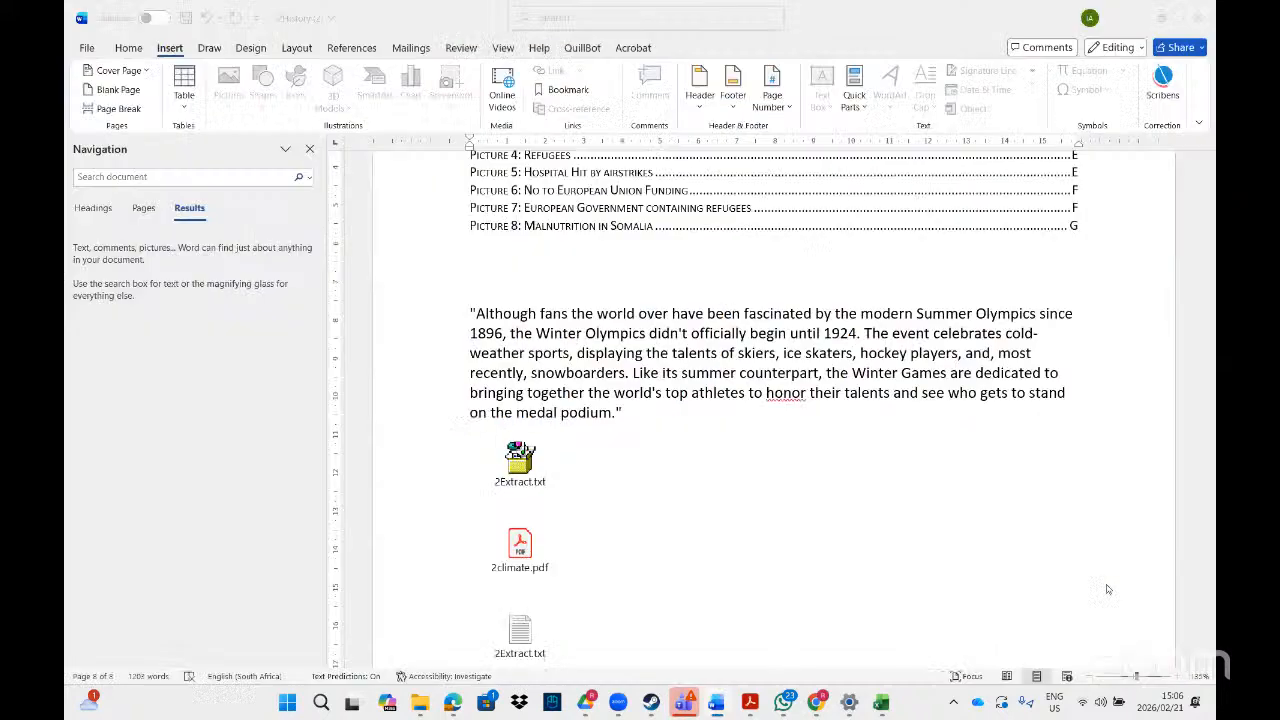
left_click(695, 552)
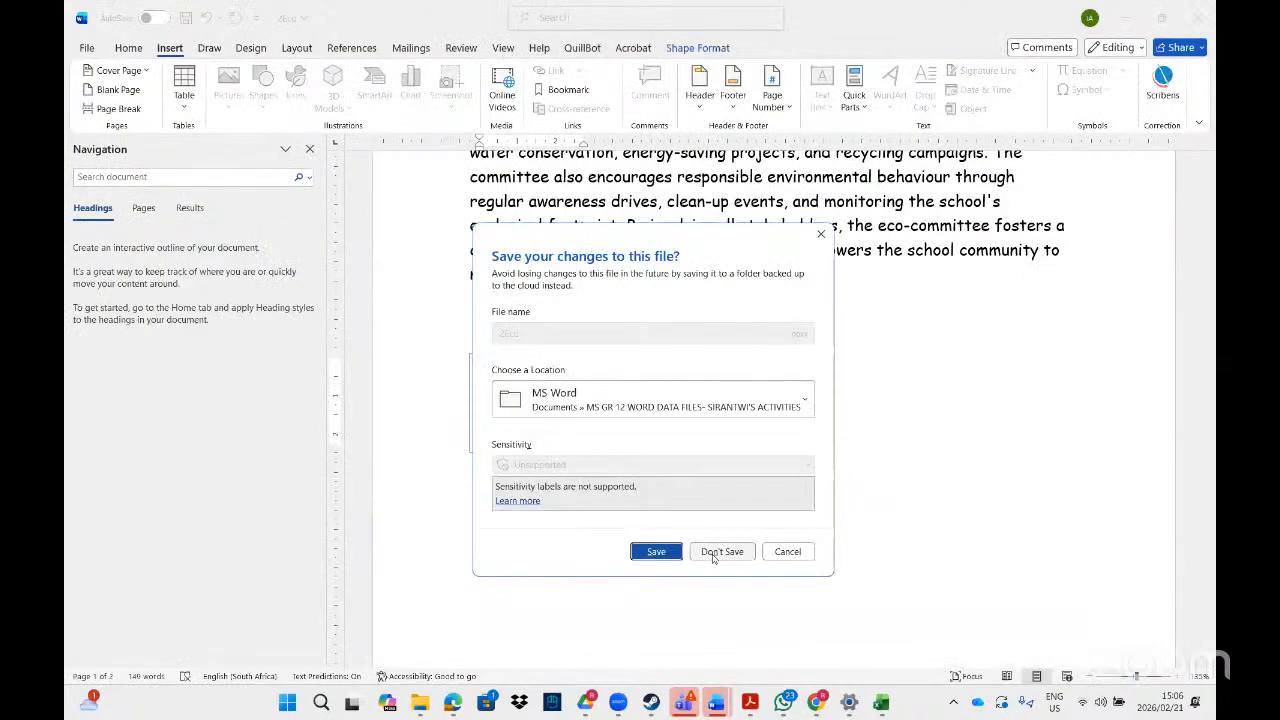
left_click(712, 556)
Step: Close the remaining 2Mshows and 1Mission documents without saving their changes
mouse_move(716, 704)
left_click(914, 628)
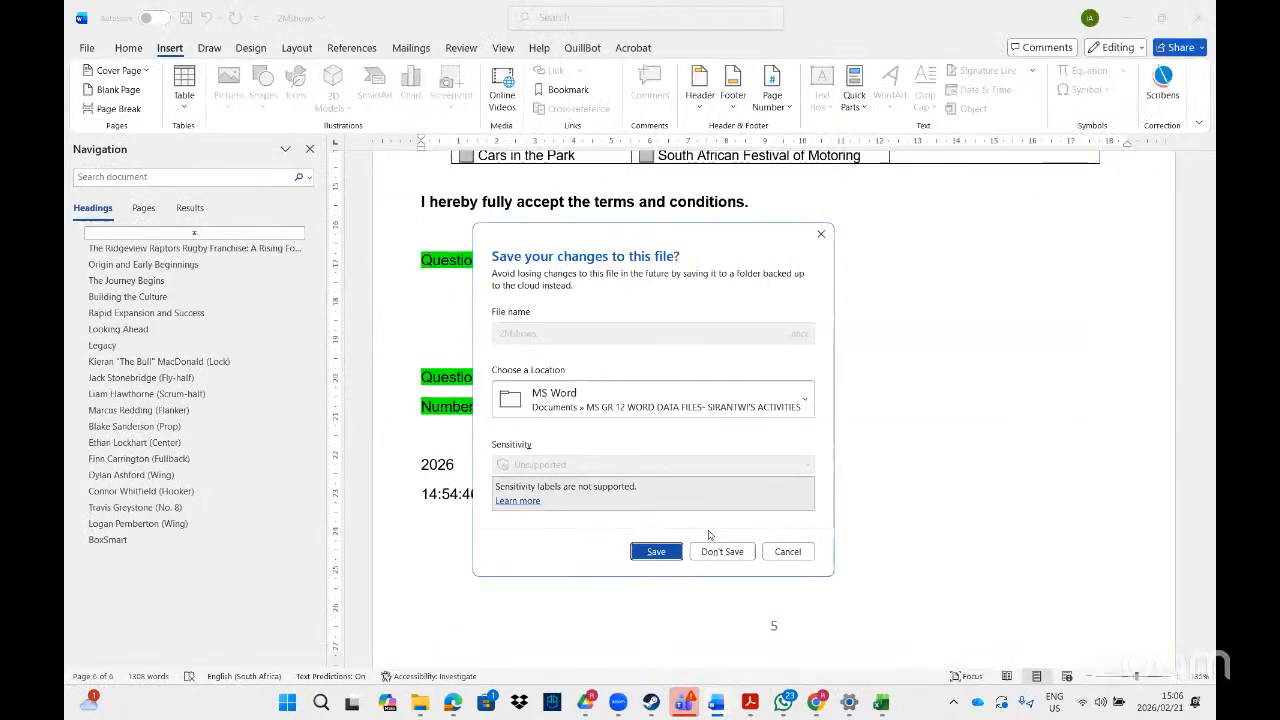
left_click(714, 553)
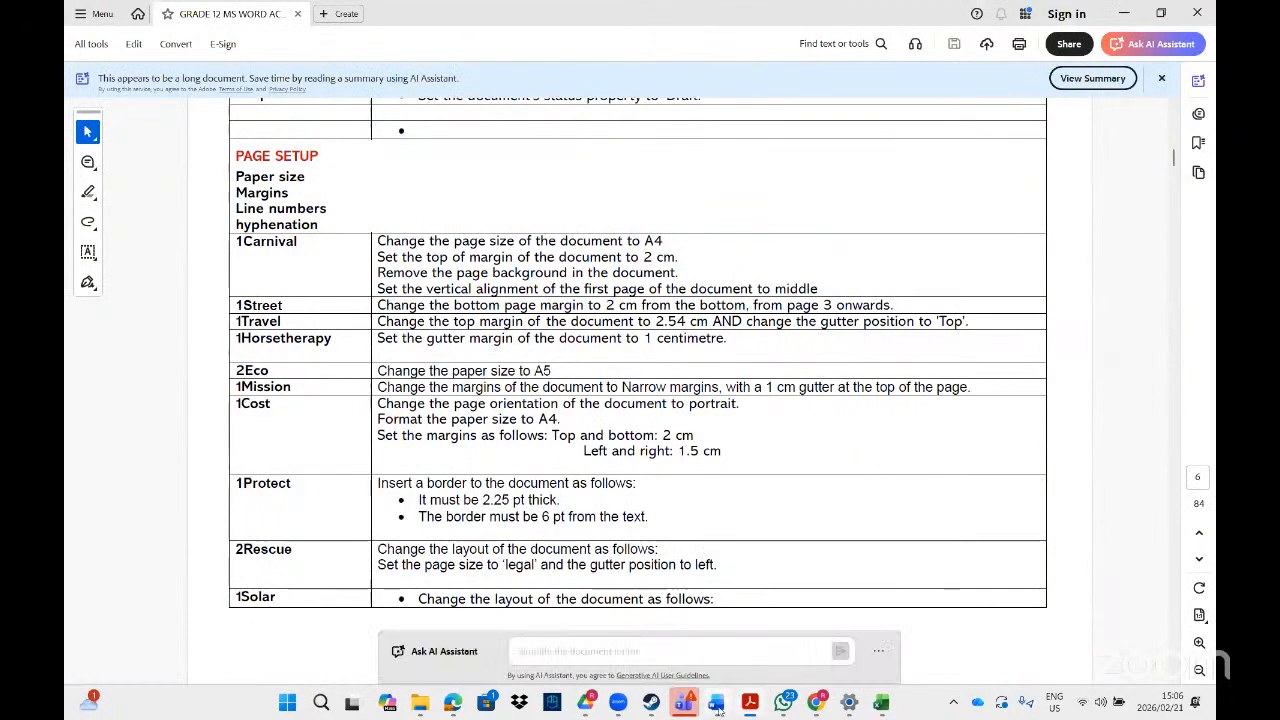
mouse_move(716, 704)
left_click(715, 628)
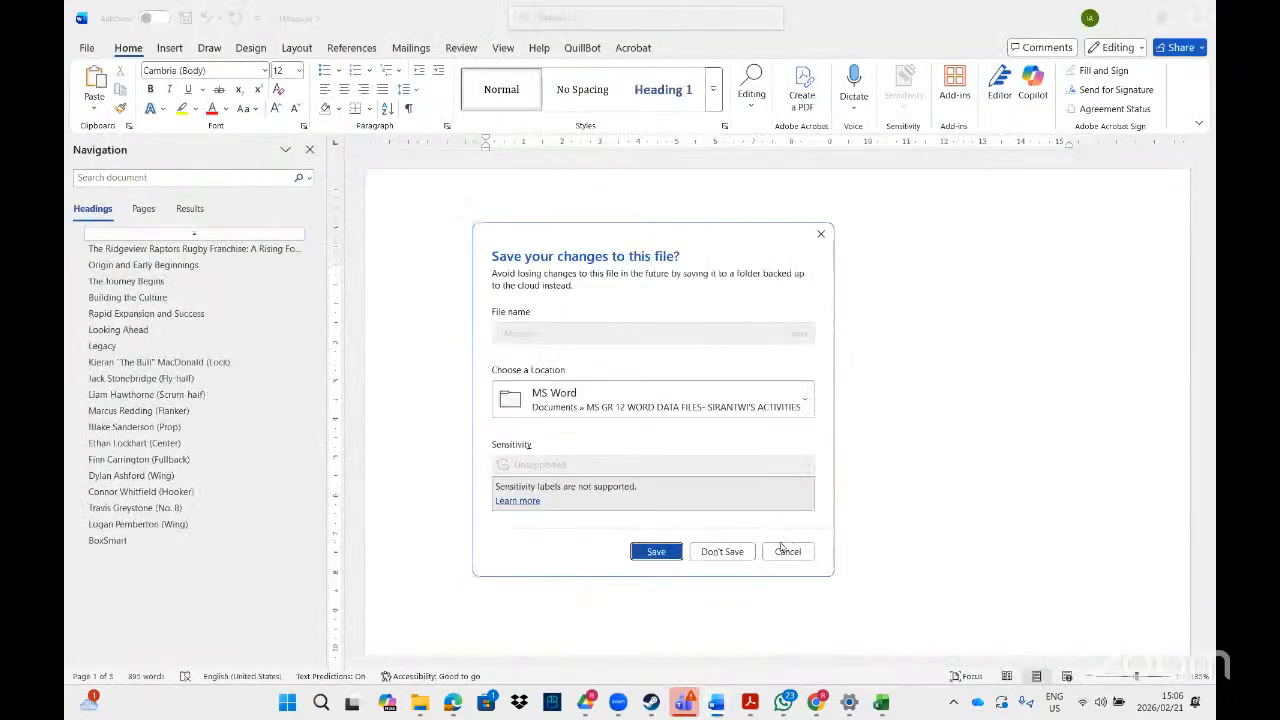
left_click(720, 553)
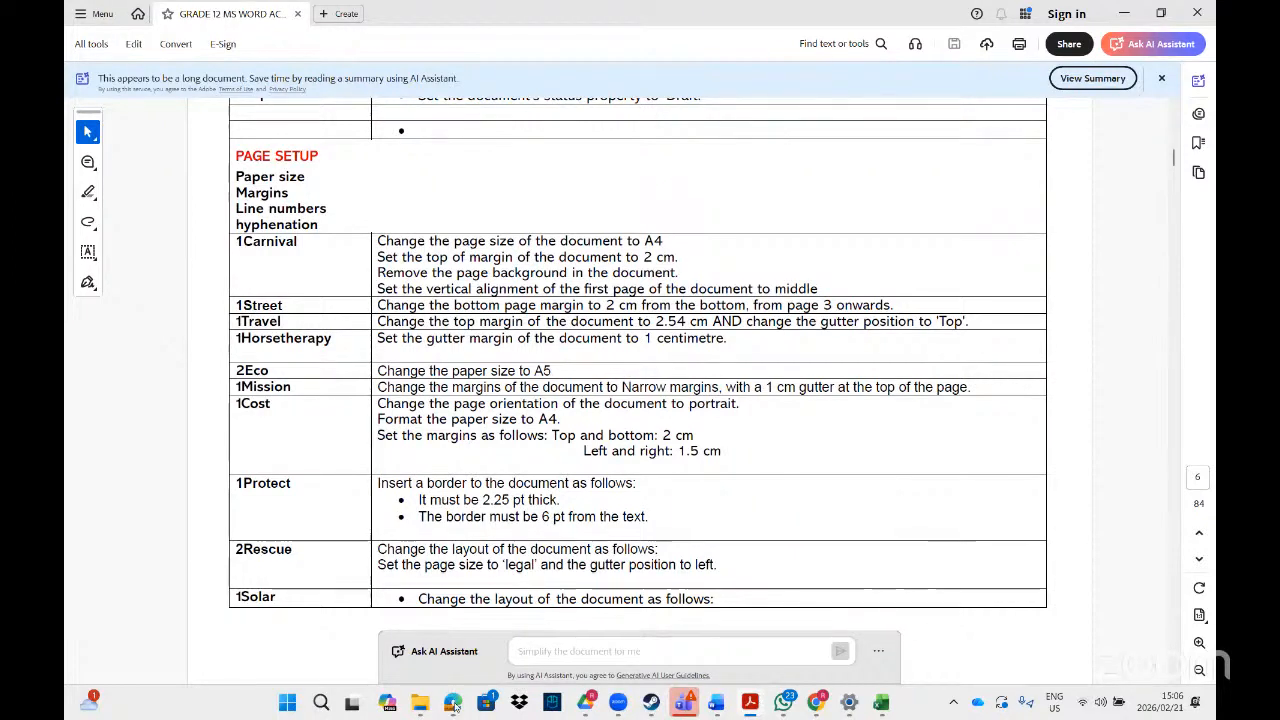
Step: Switch to File Explorer, search the MS Word folder for "1carn" and open the 1Carnival document
mouse_move(452, 702)
left_click(665, 622)
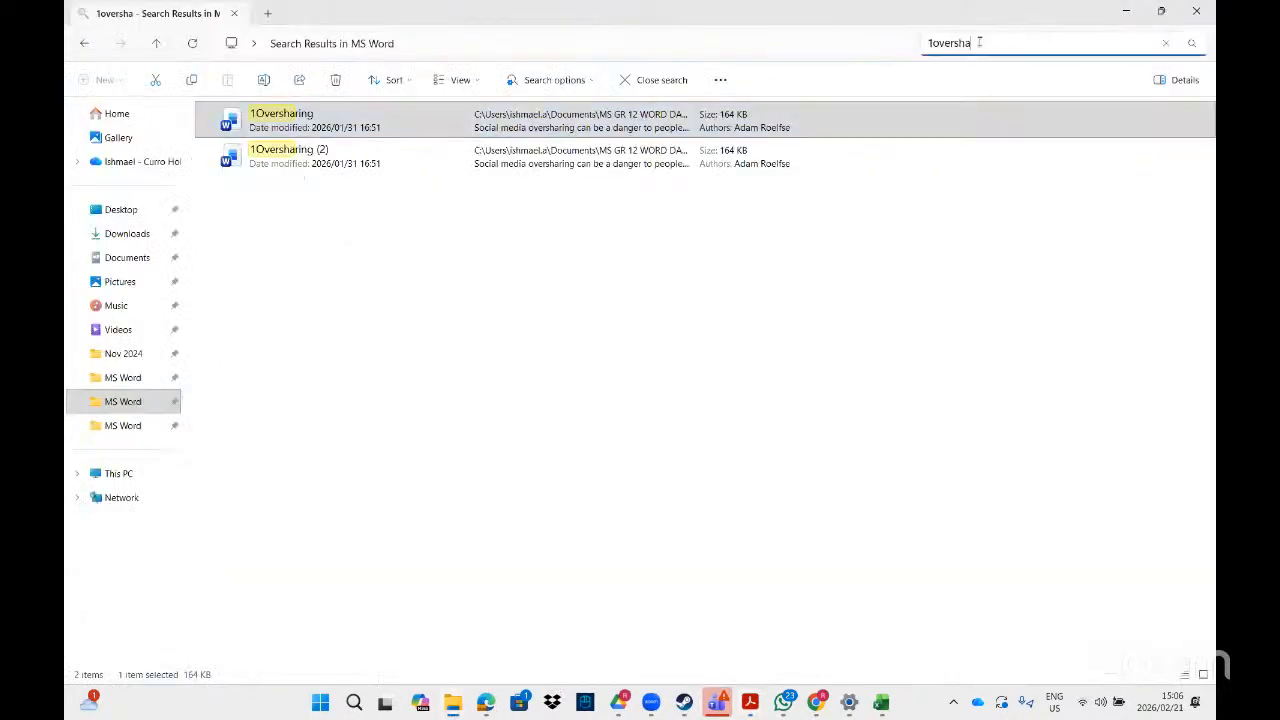
key("BackSpace")
key("BackSpace")
key("BackSpace")
key("BackSpace")
key("BackSpace")
key("BackSpace")
key("BackSpace")
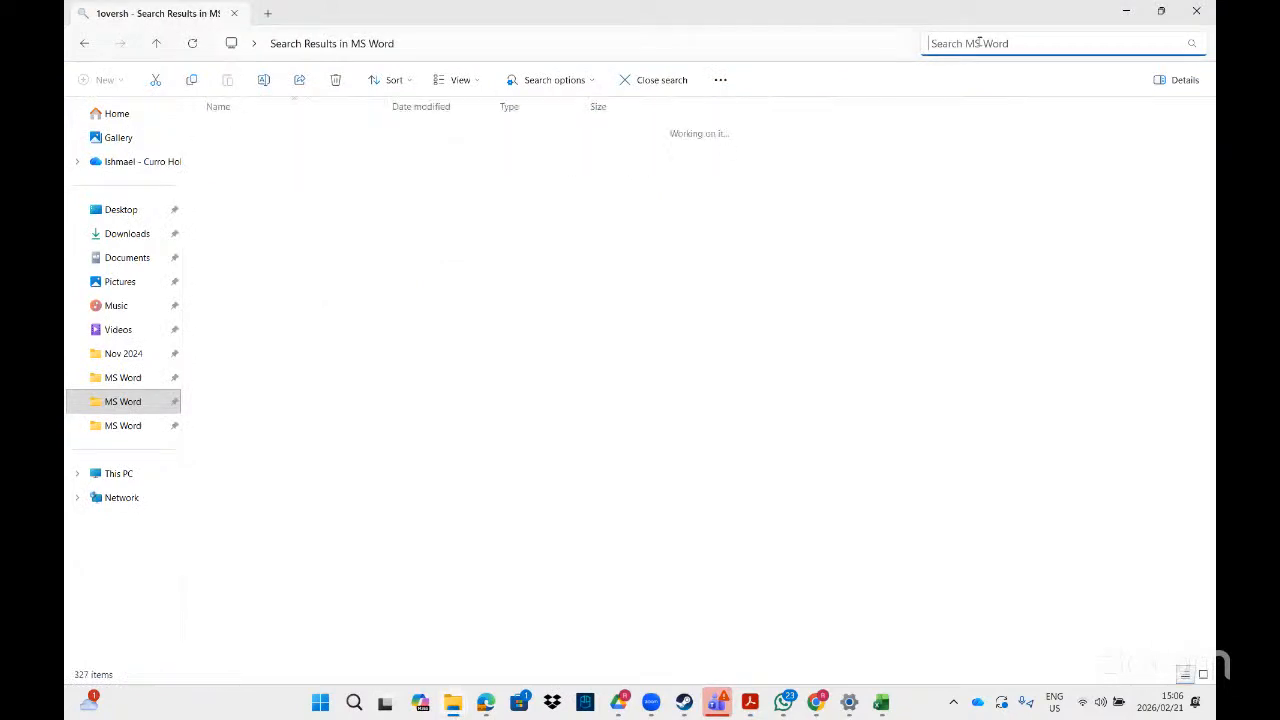
type("1oarn")
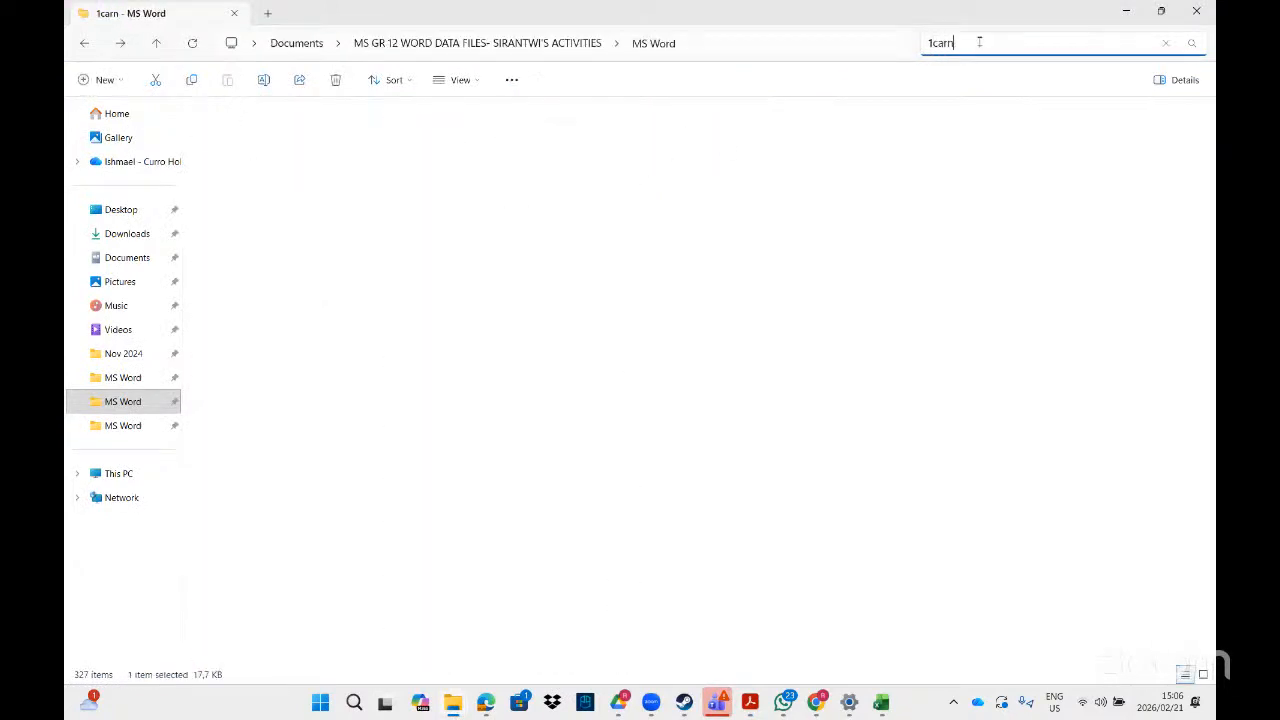
double_click(322, 163)
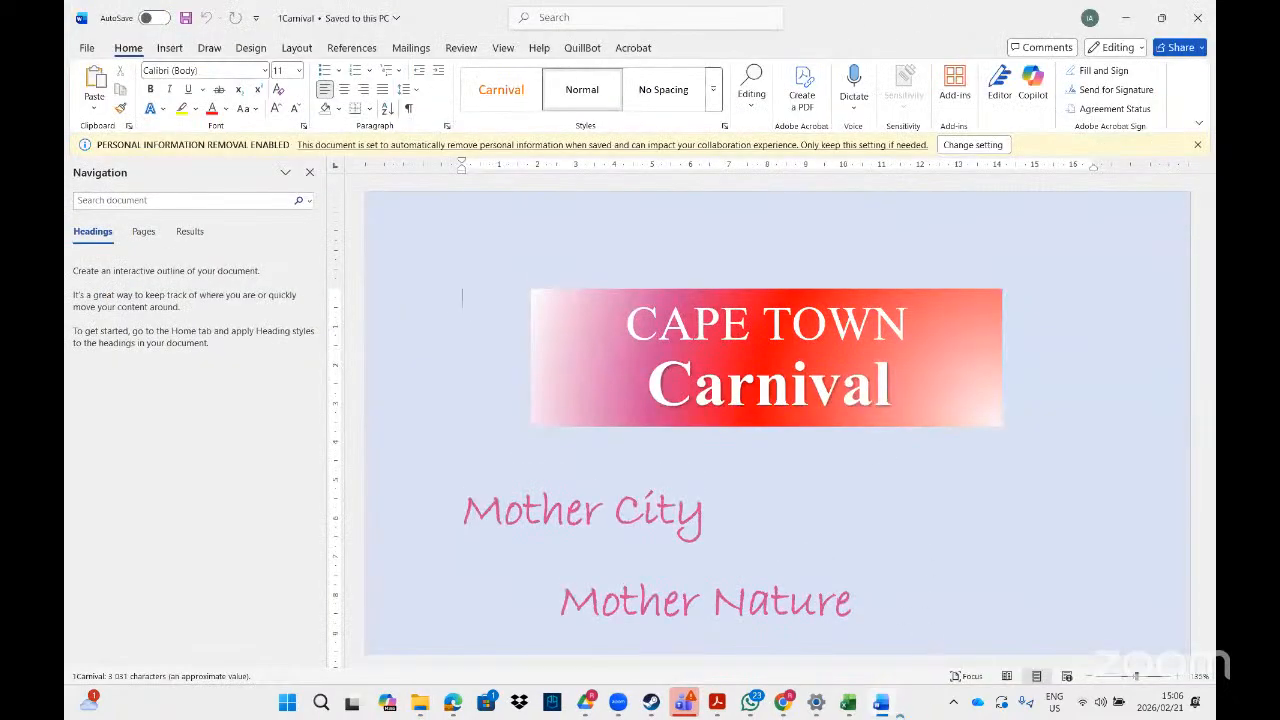
Step: Read the 1Carnival page setup tasks in the PDF, then return to the Word document and close its Navigation pane
mouse_move(880, 709)
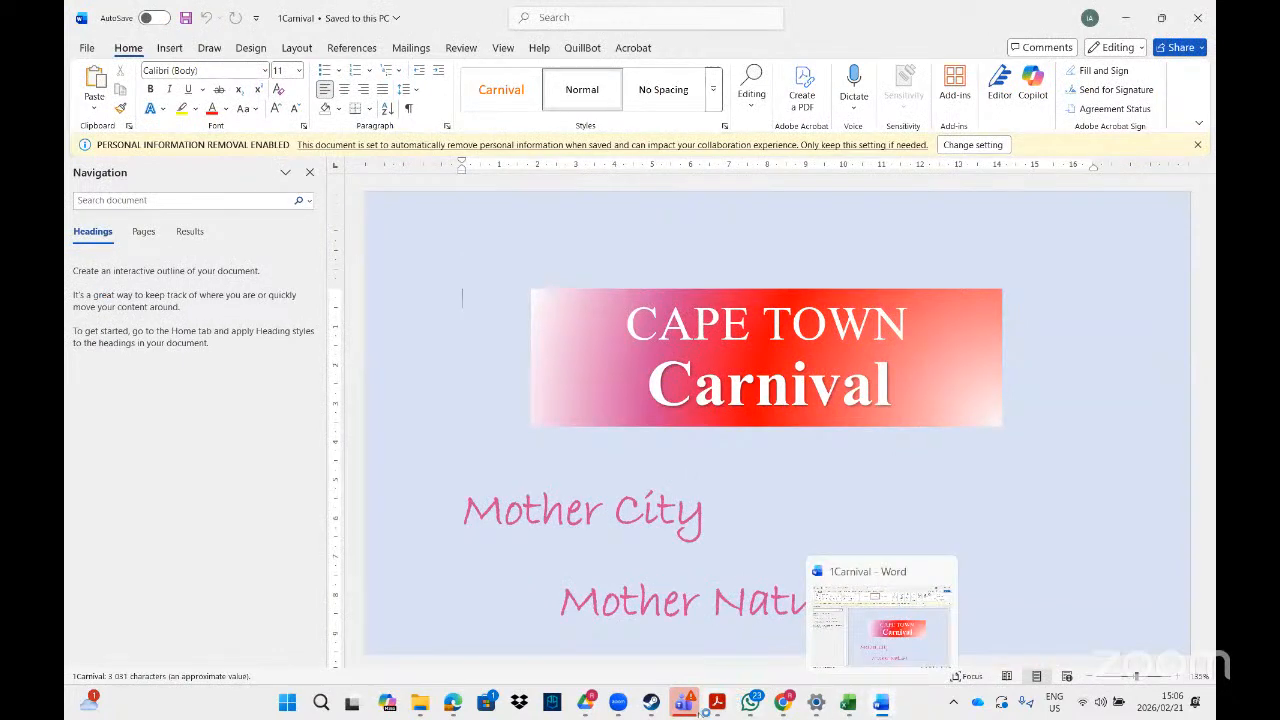
left_click(717, 703)
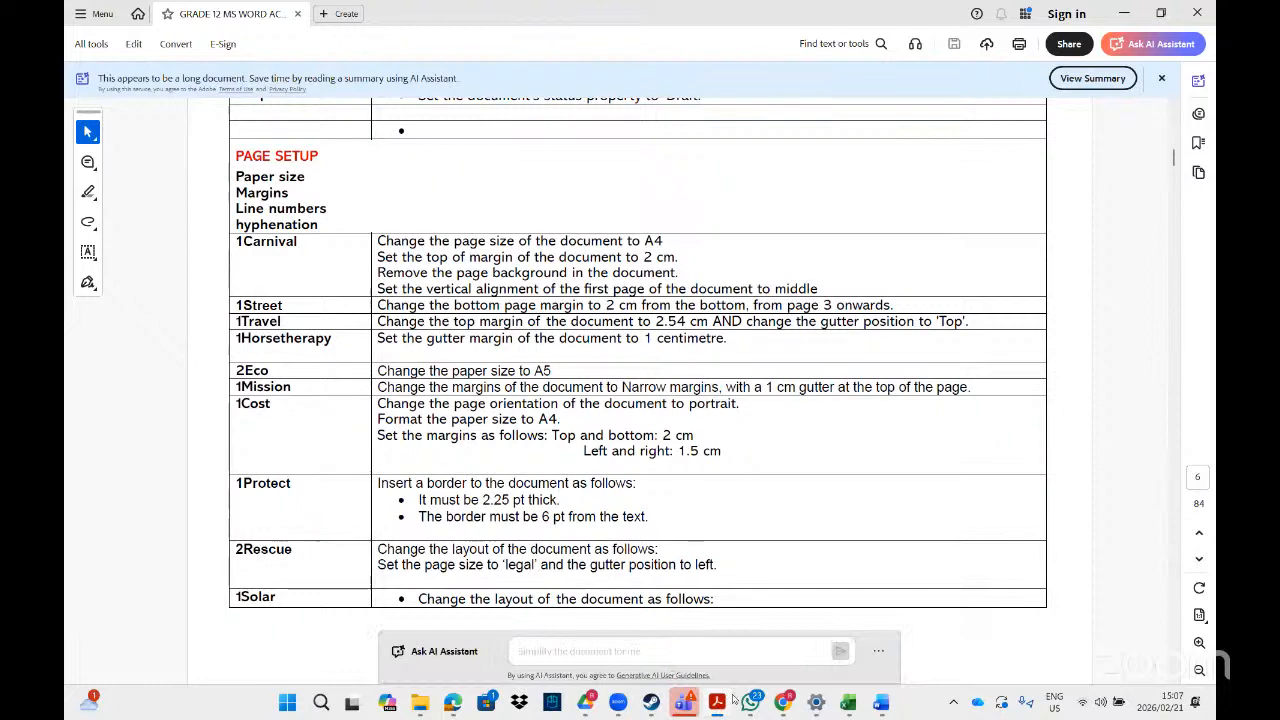
left_click(881, 705)
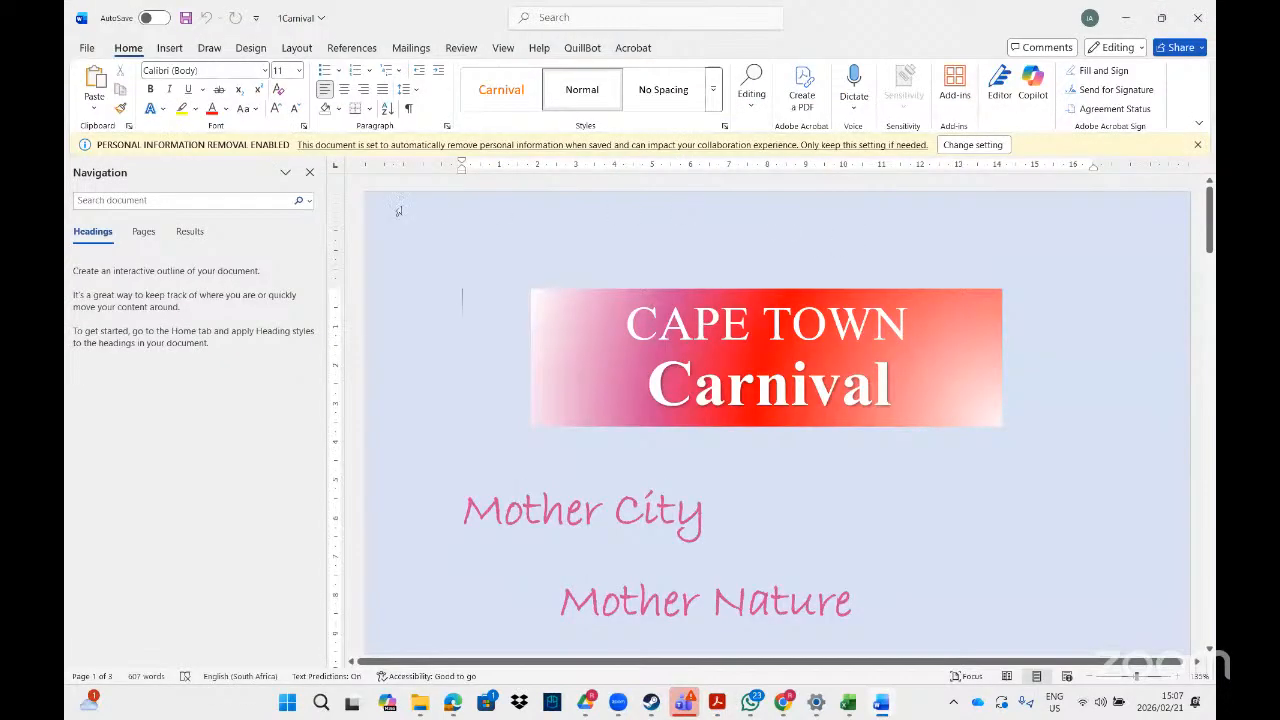
left_click(310, 173)
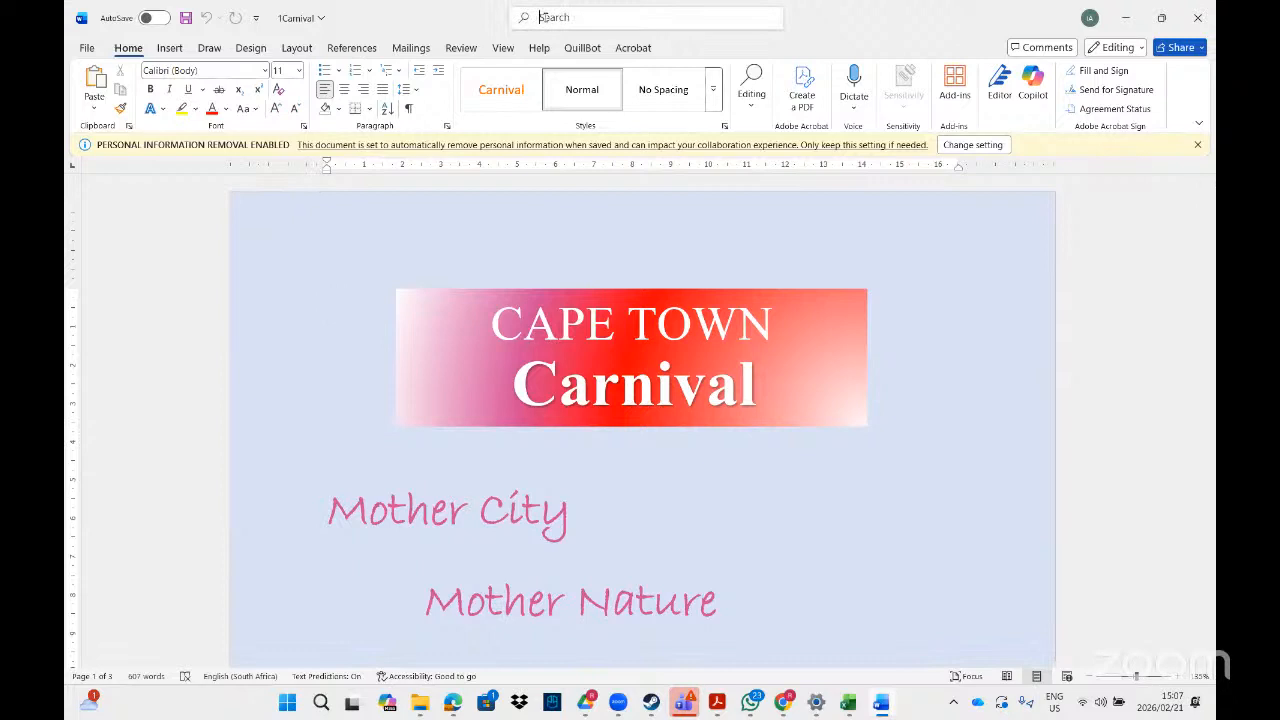
Step: Find the custom margins settings by searching for "marg", view them in Page Setup and close without changes
left_click(546, 20)
type("marg")
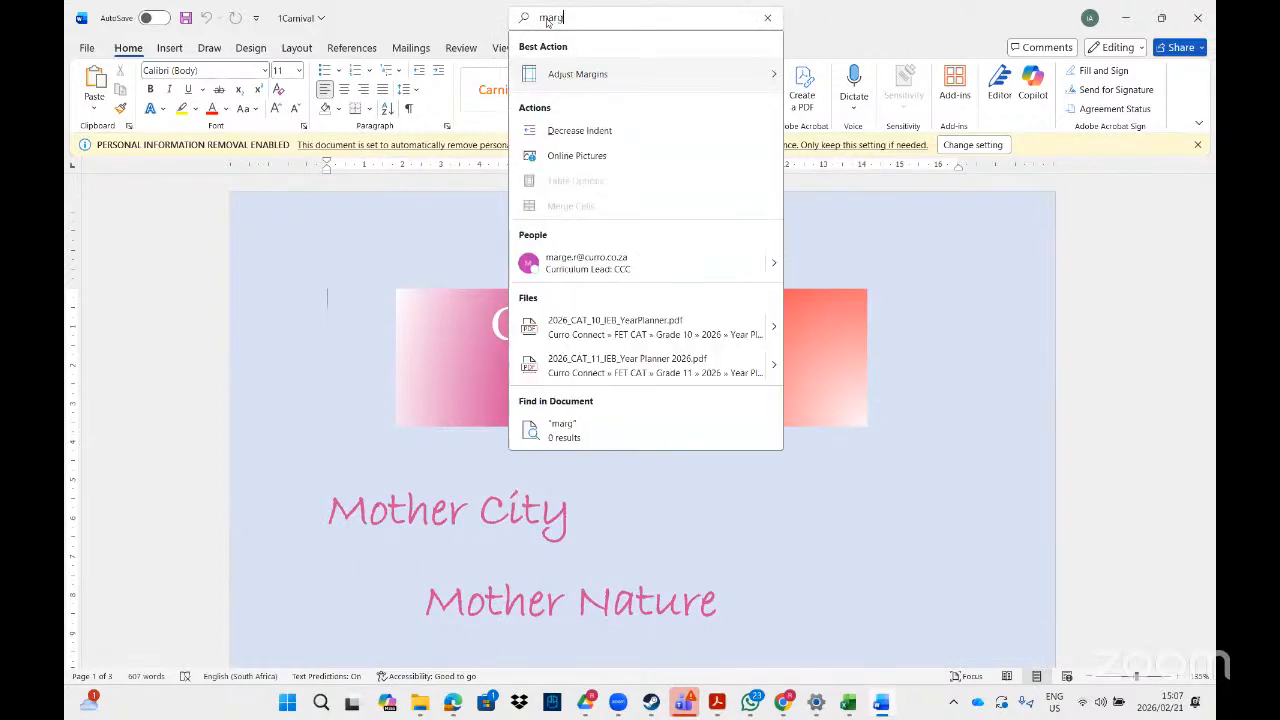
left_click(611, 74)
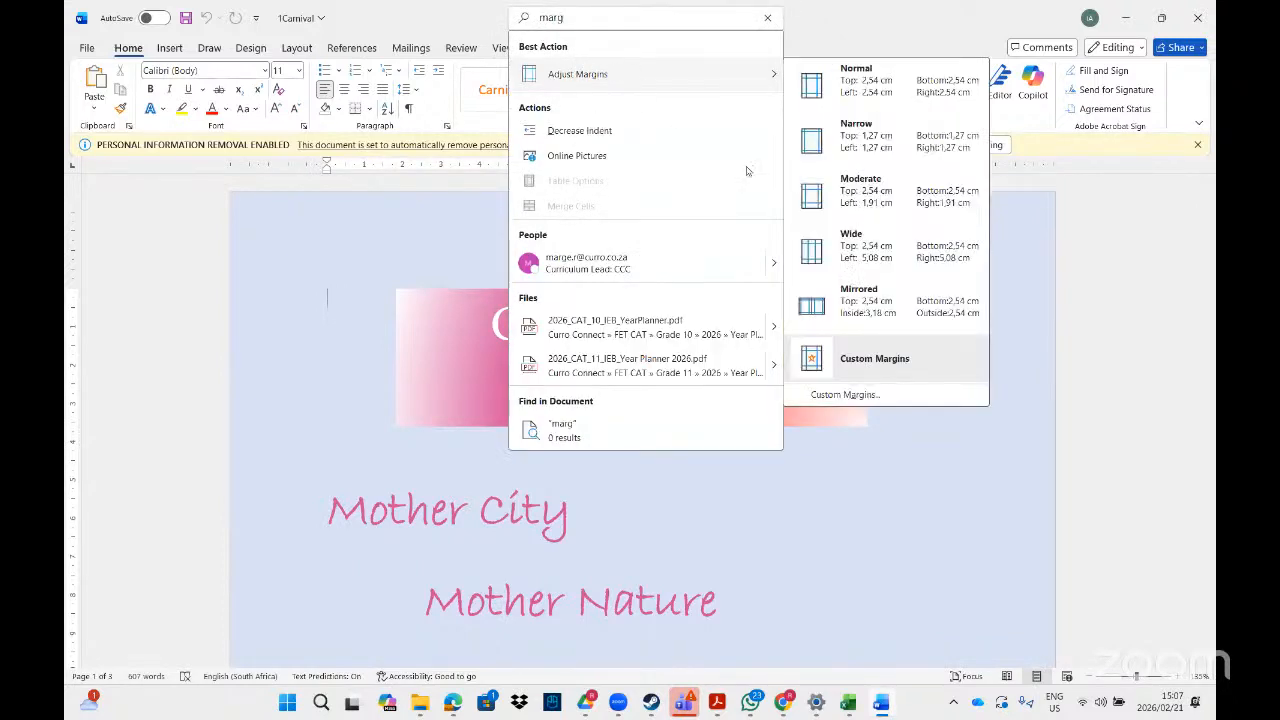
left_click(823, 396)
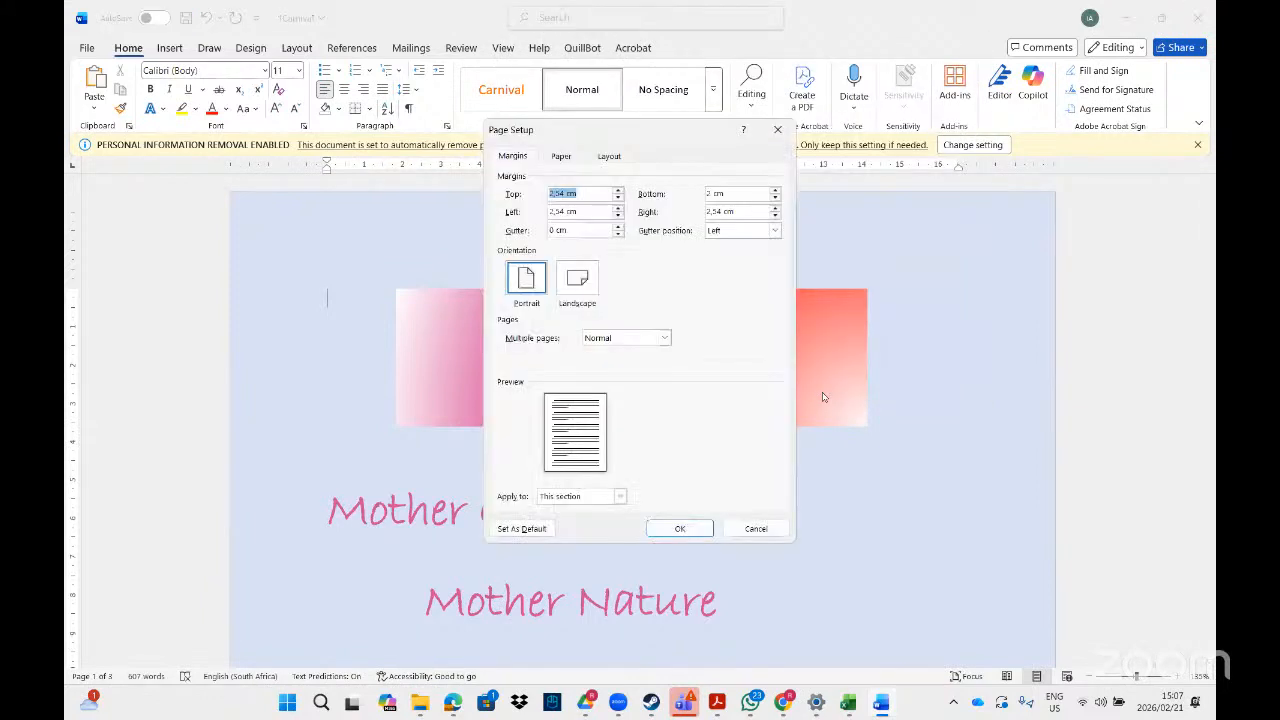
left_click(777, 129)
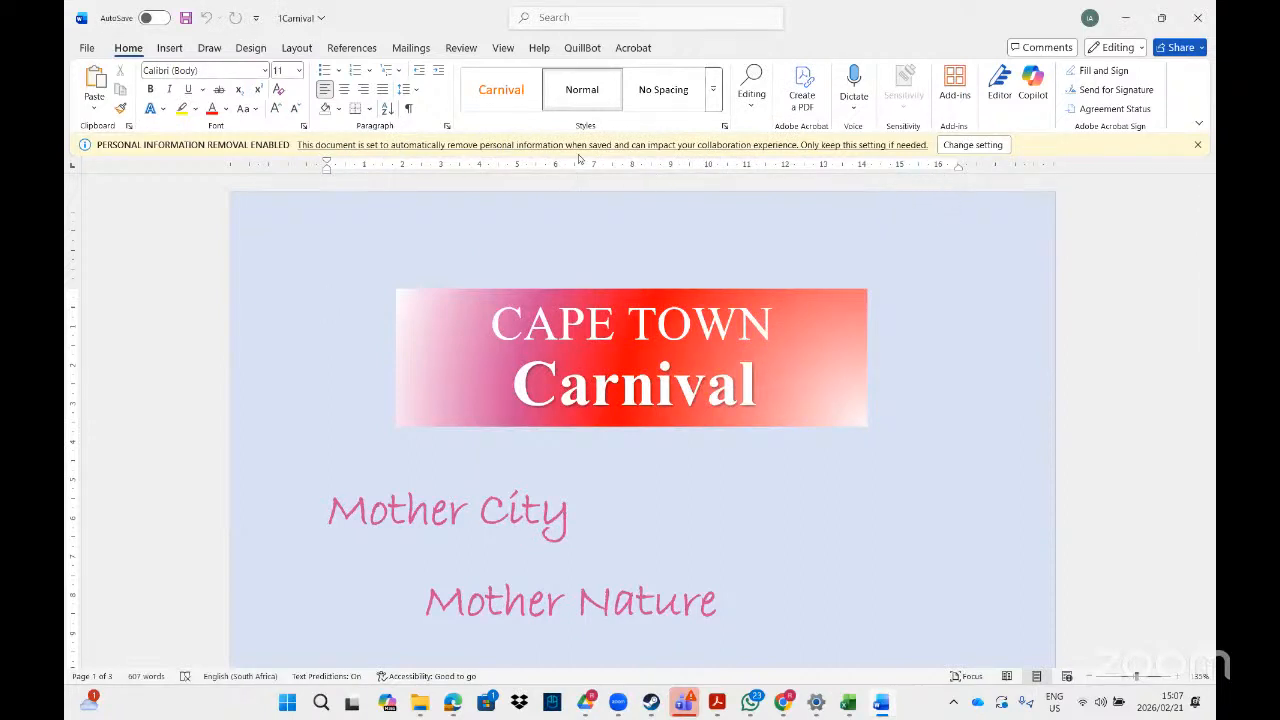
Step: Hide and redisplay the ruler, open Page Setup directly from it and close the dialog without changes
left_click(501, 49)
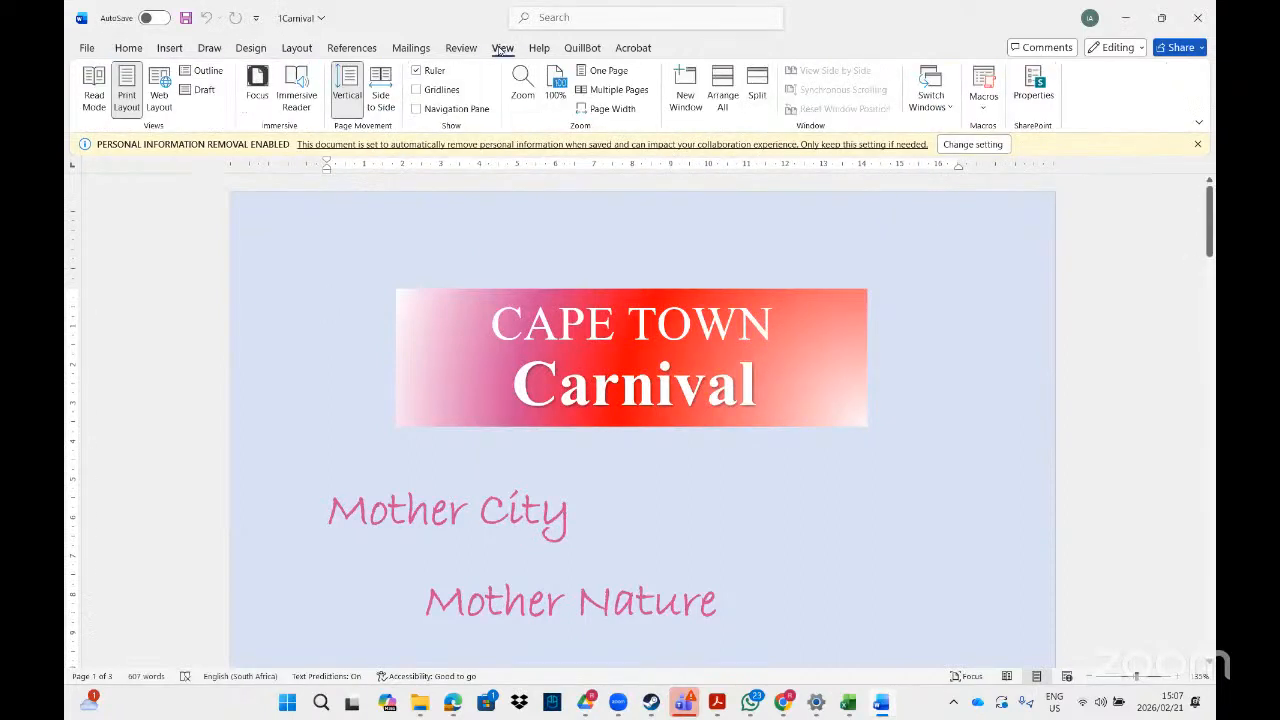
left_click(416, 71)
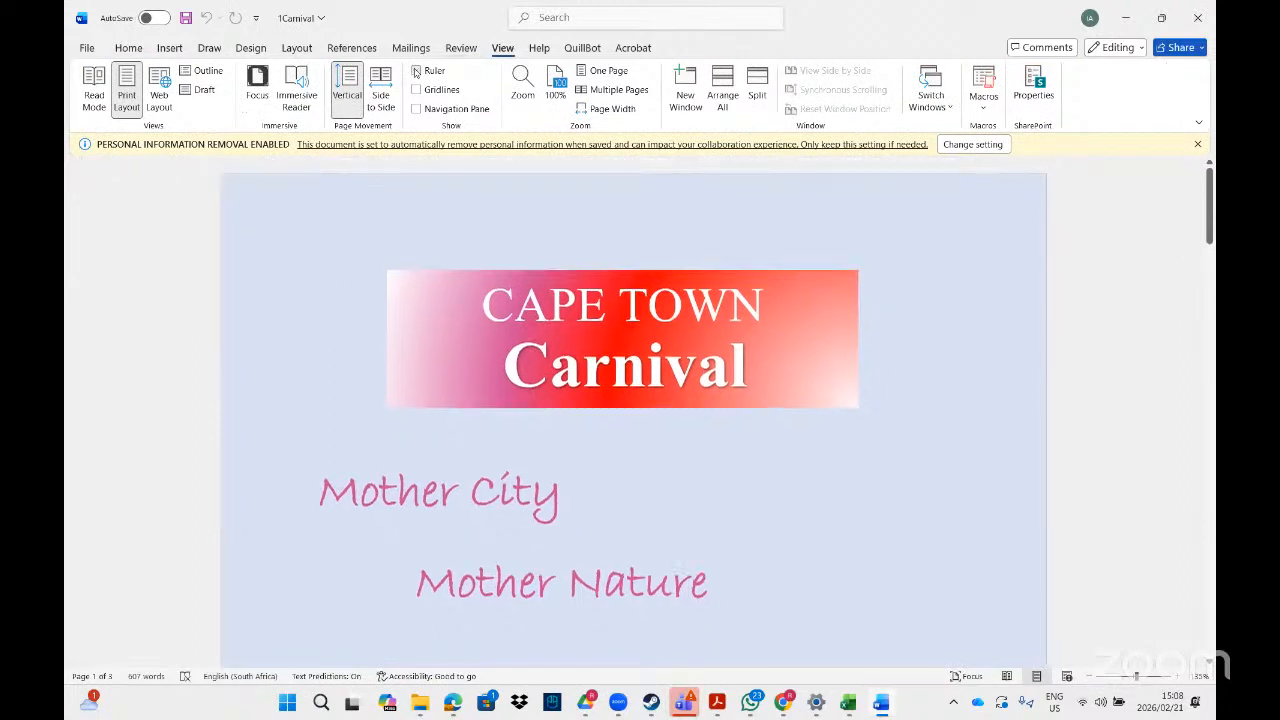
left_click(416, 71)
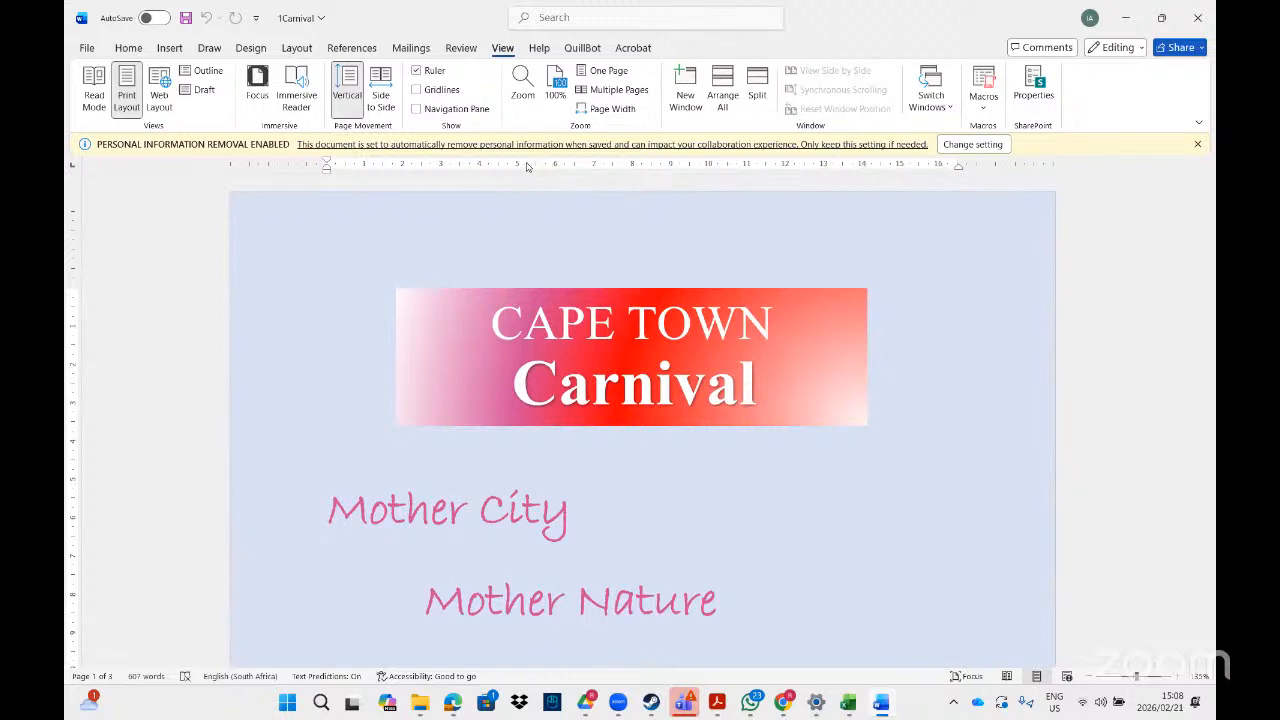
double_click(529, 167)
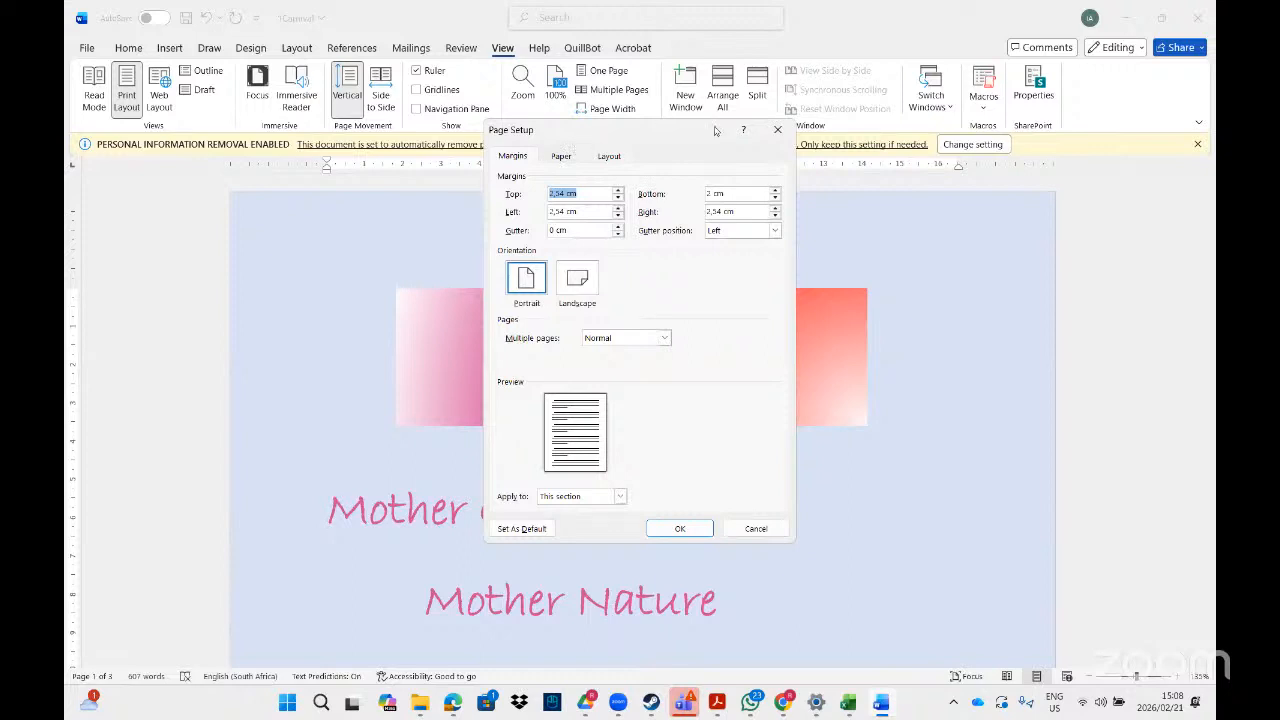
left_click(778, 131)
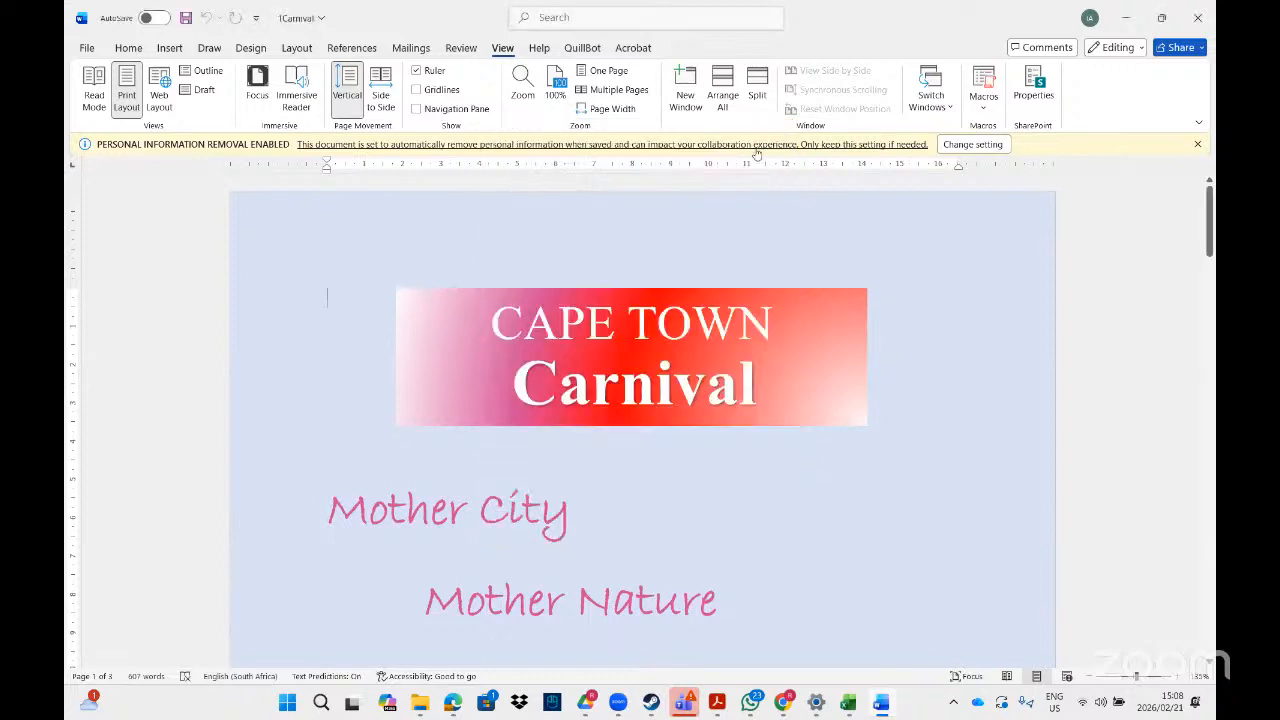
Step: Open Page Setup from the ruler, check the 1Carnival task in the PDF and set the top margin to 2 cm
double_click(683, 167)
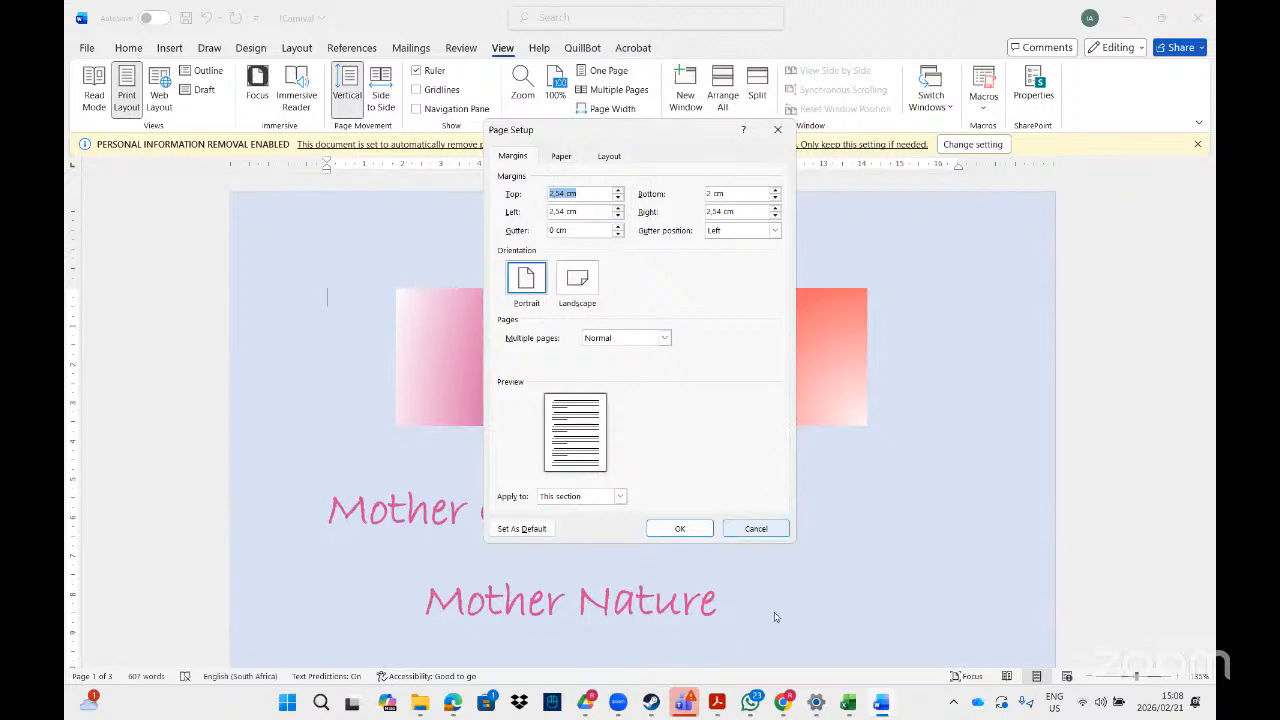
left_click(716, 704)
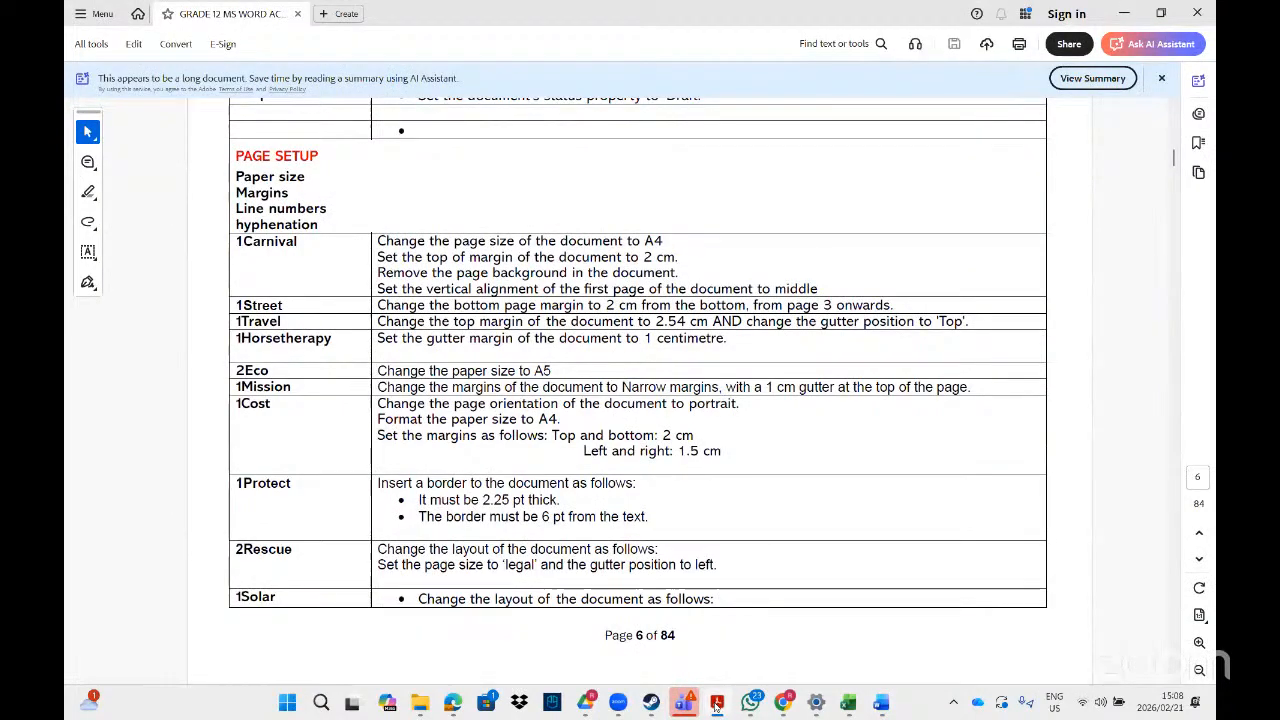
left_click(716, 705)
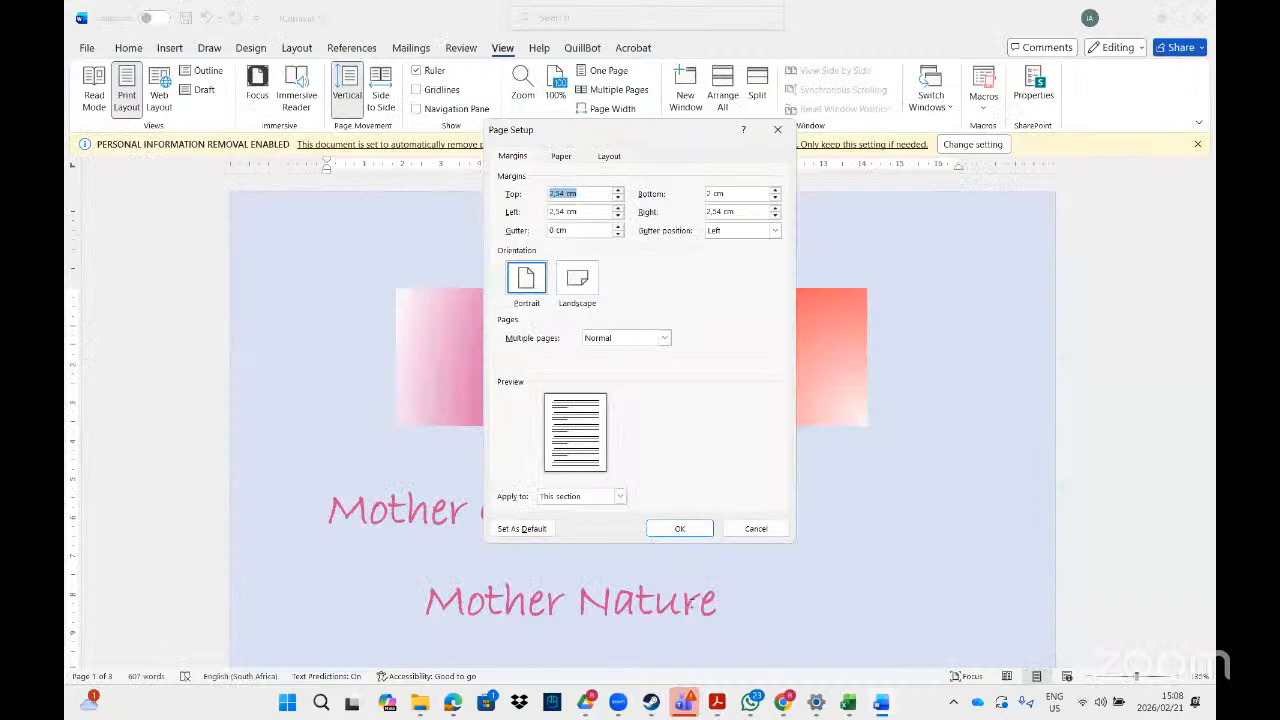
left_click(618, 197)
left_click(618, 197)
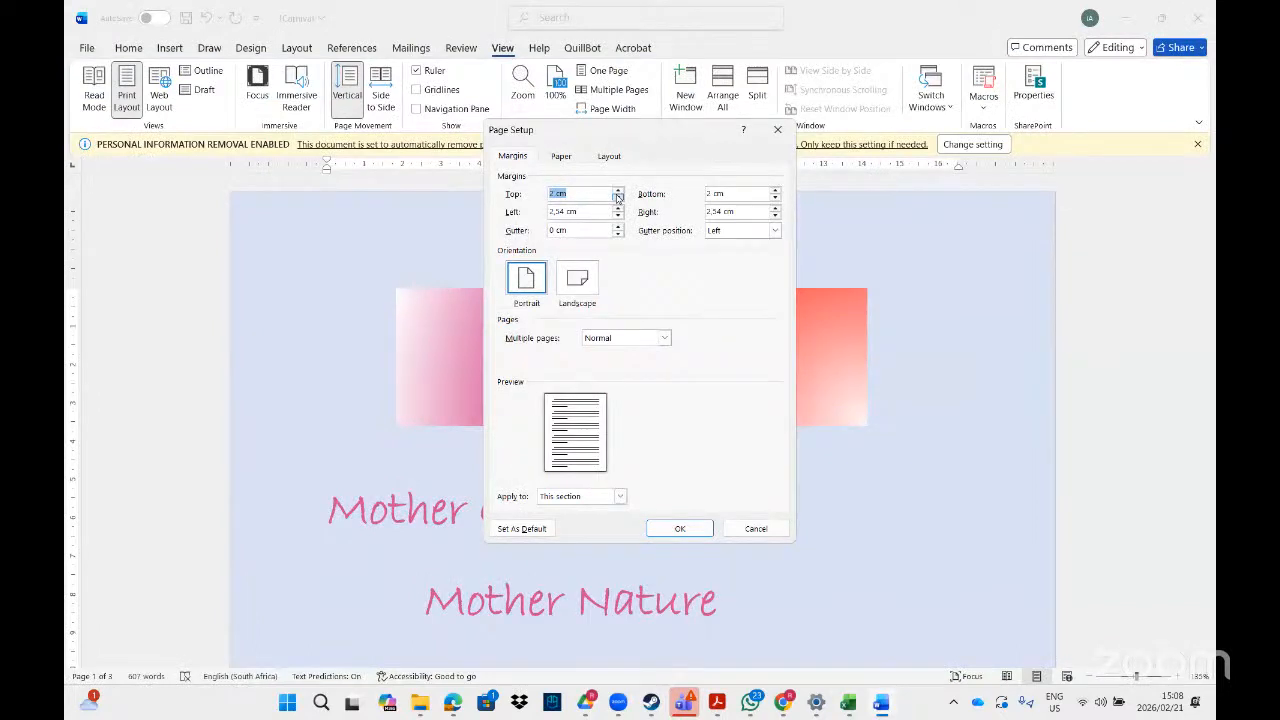
Step: Set the paper size to A4 in Page Setup and go back to the margin settings
left_click(565, 158)
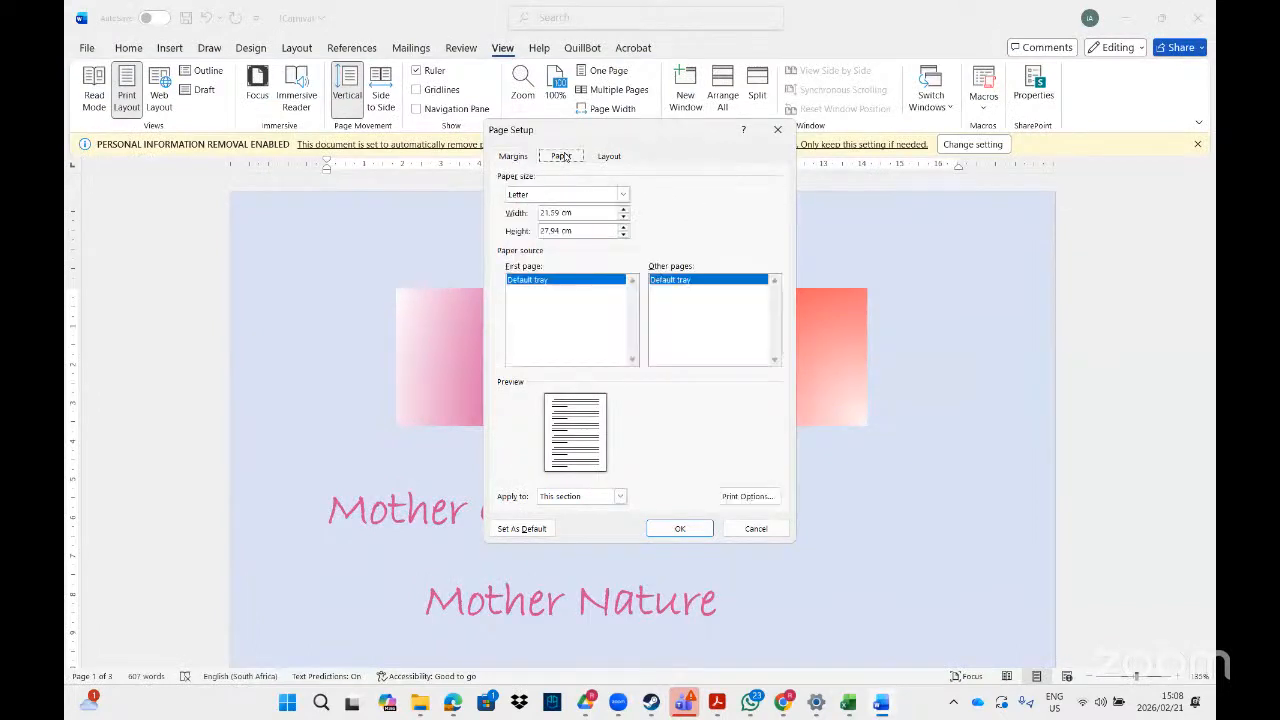
left_click(624, 197)
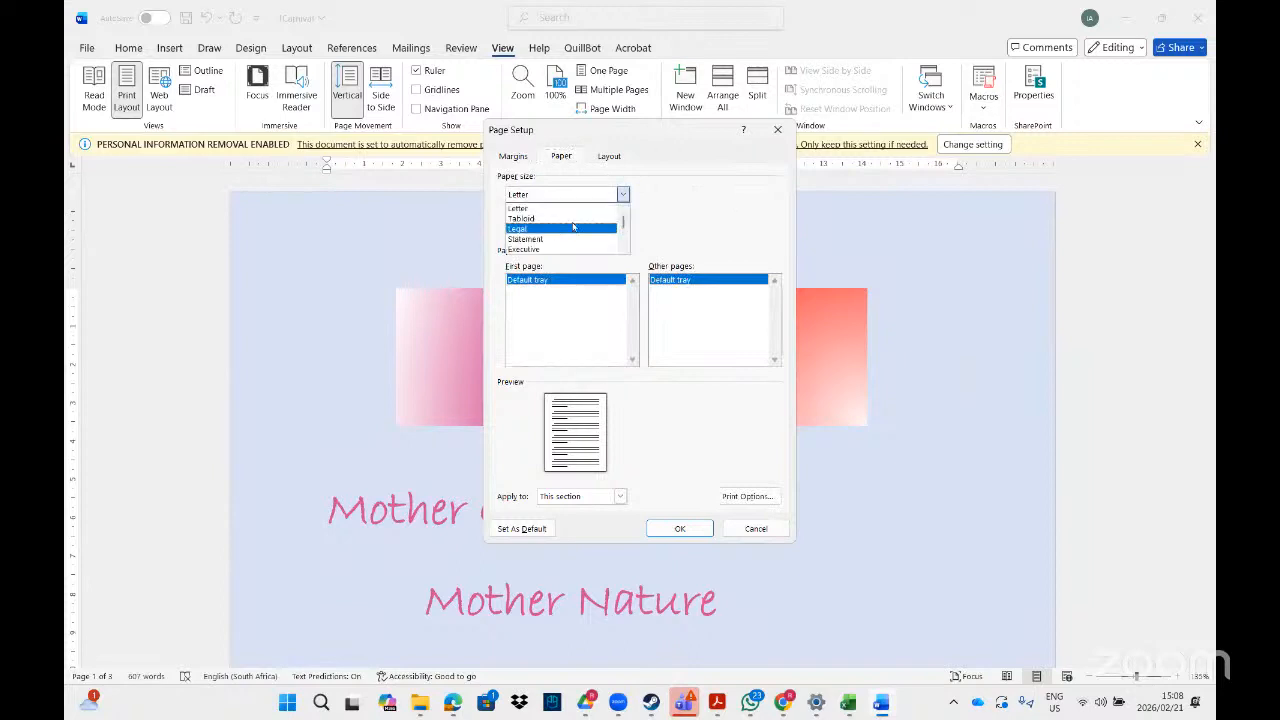
scroll(620, 245, "down", 2)
scroll(620, 254, "down", 2)
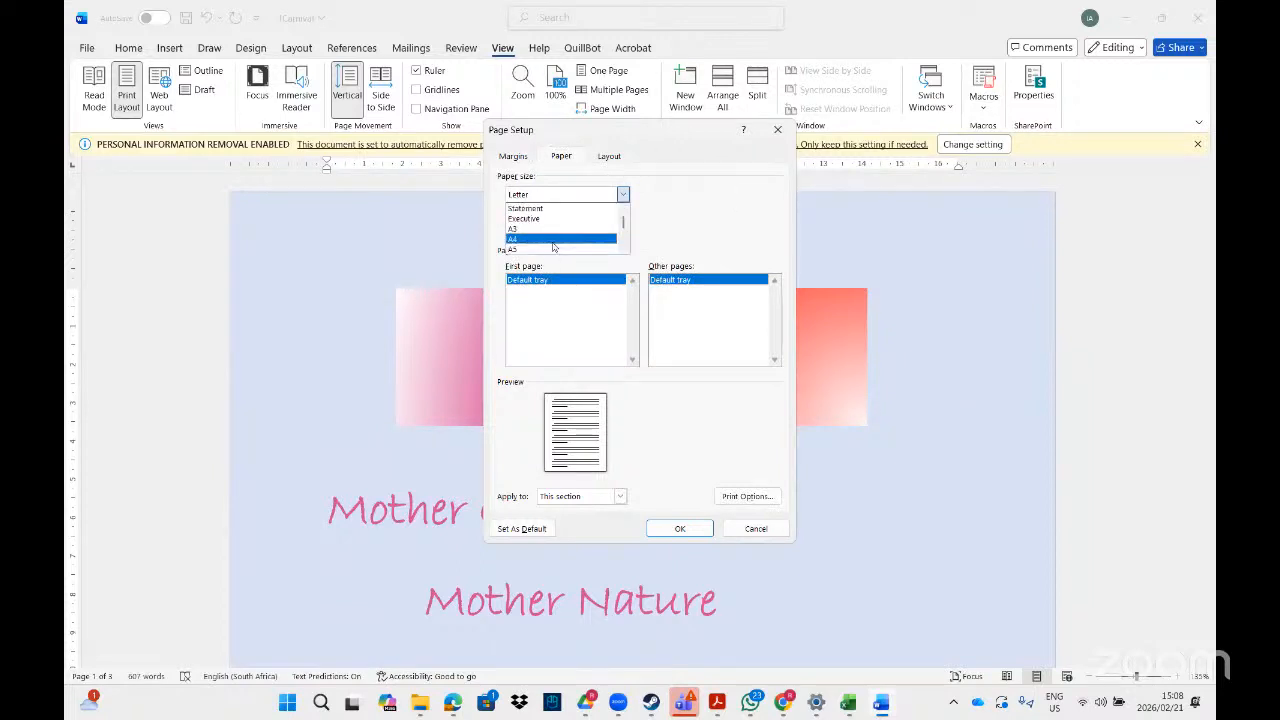
left_click(552, 242)
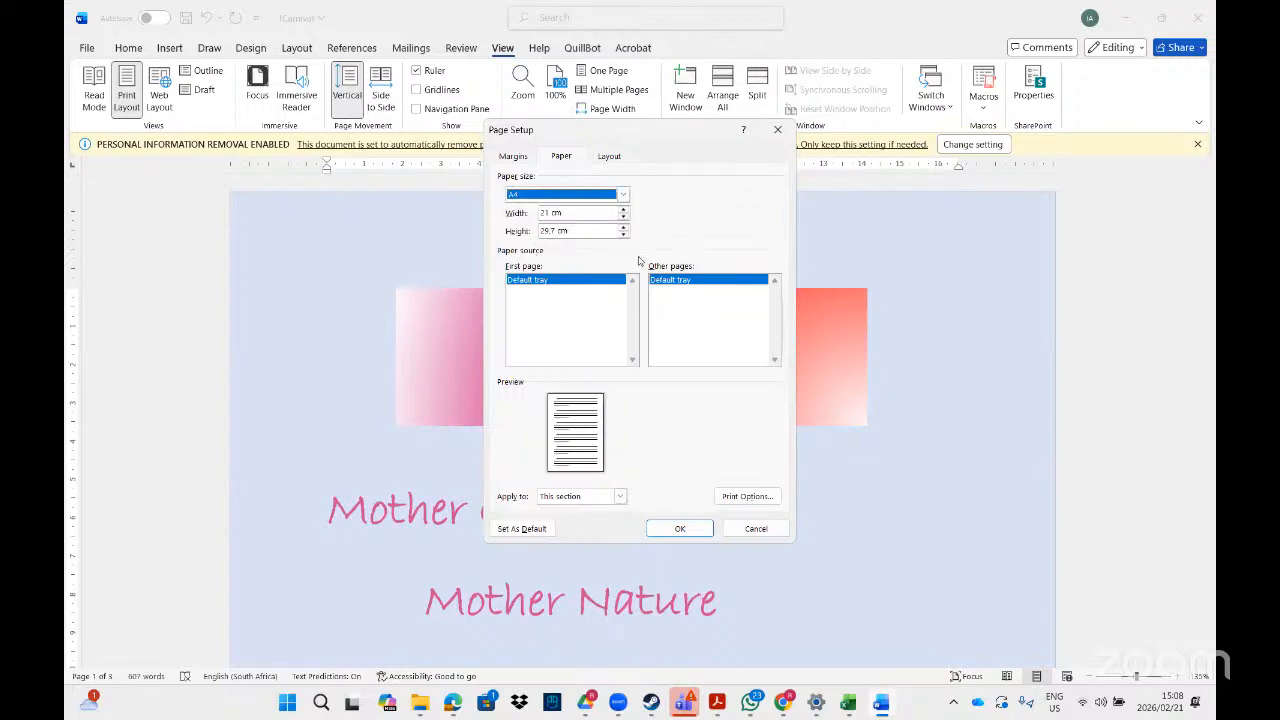
left_click(507, 158)
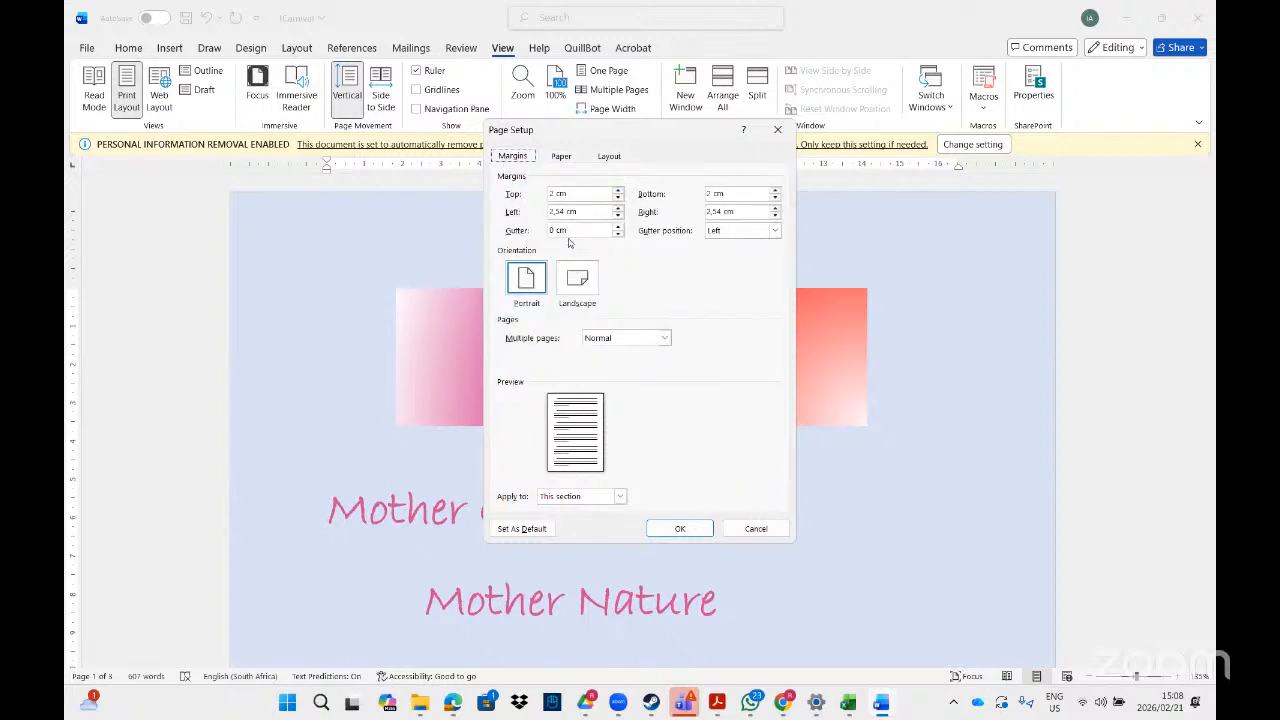
Step: Review the Multiple pages options in Page Setup, keep Normal selected and view the paper settings
left_click(663, 337)
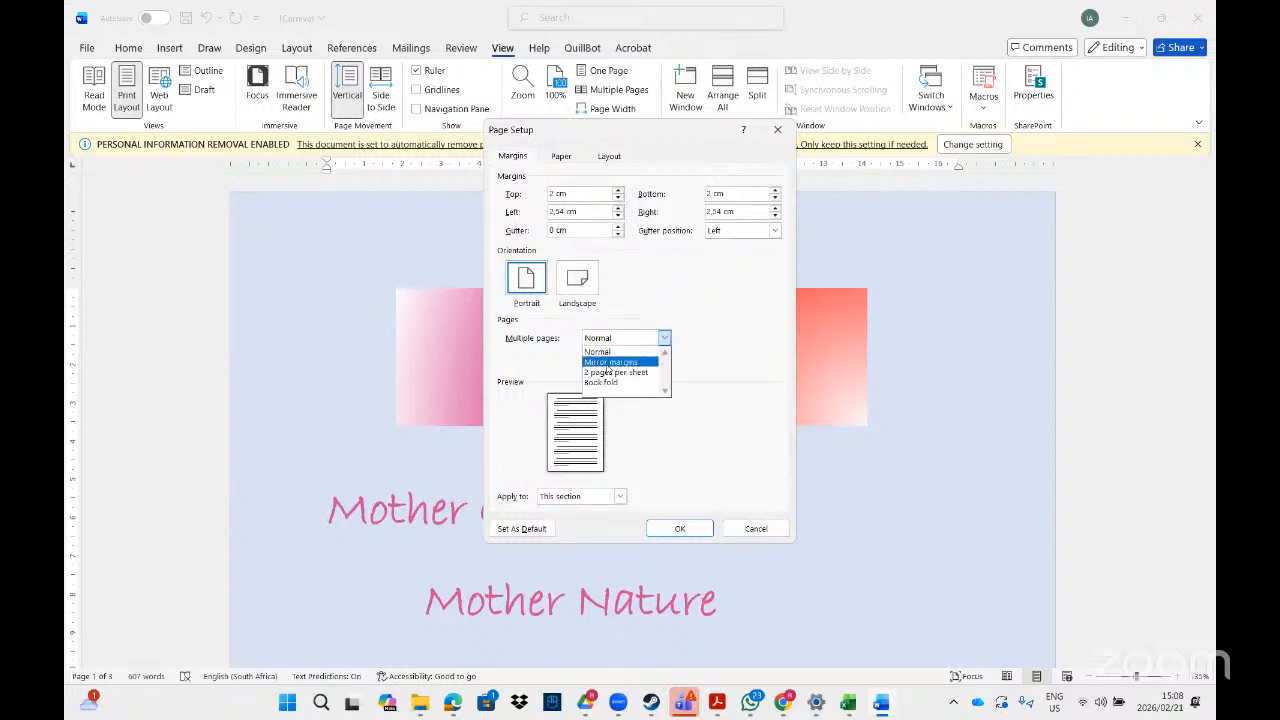
left_click(665, 391)
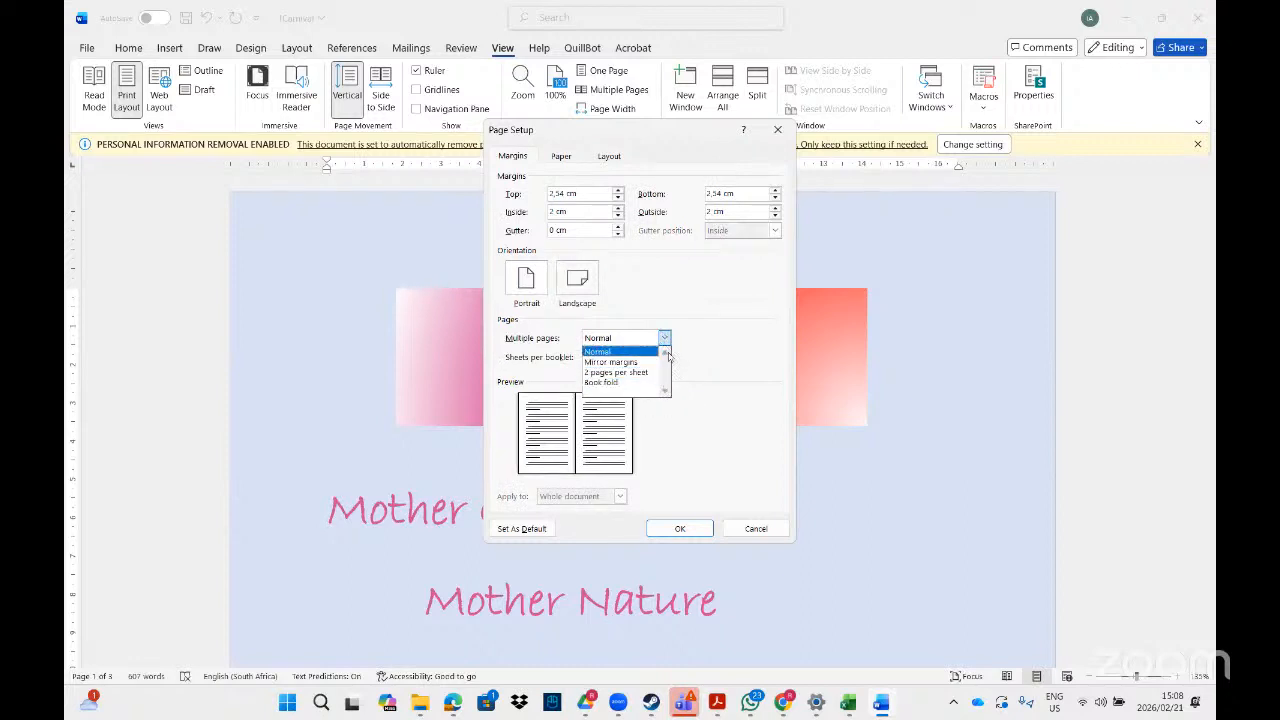
left_click(677, 287)
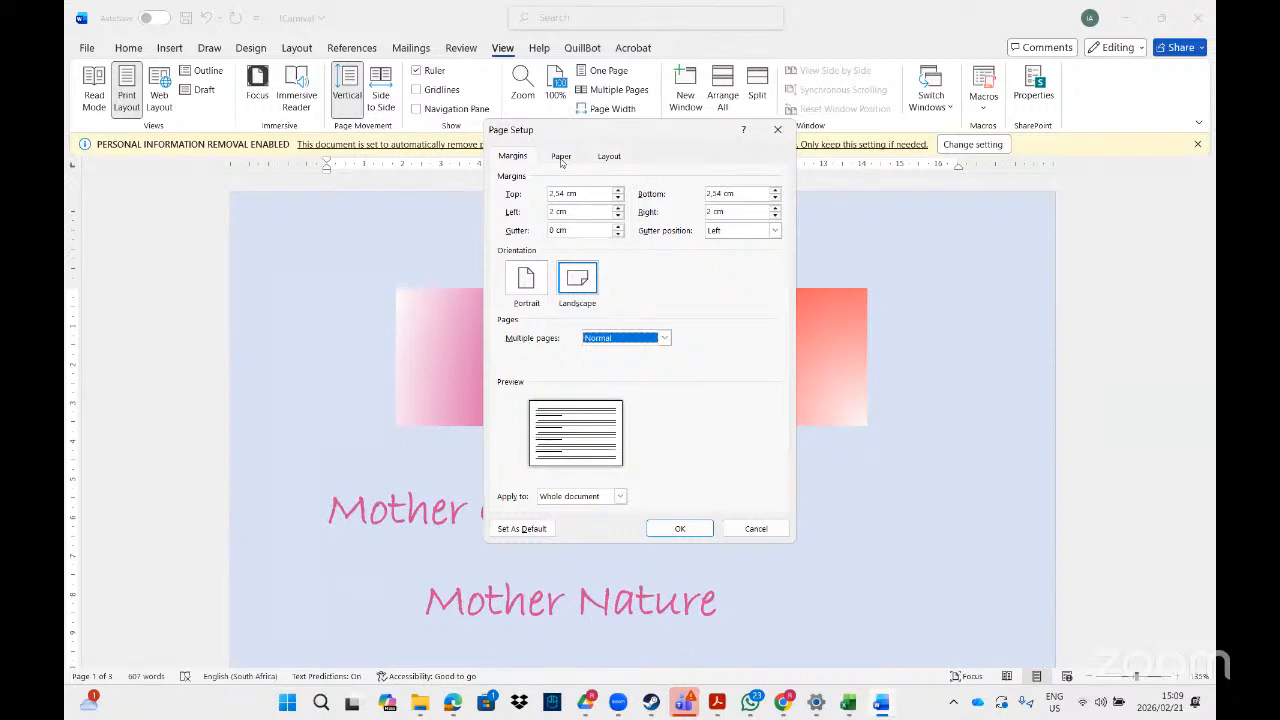
left_click(561, 157)
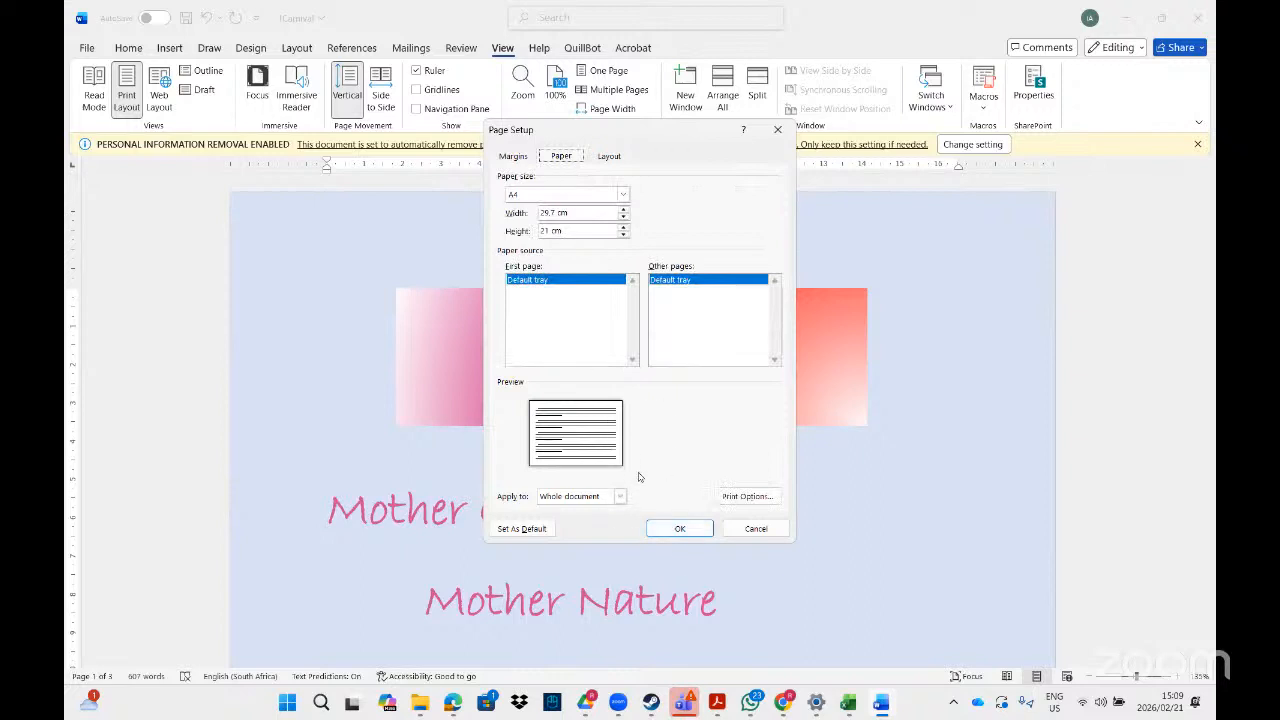
Step: Set the vertical alignment to Centre for this section only, check the 1Carnival task in the PDF and apply the page setup
left_click(610, 158)
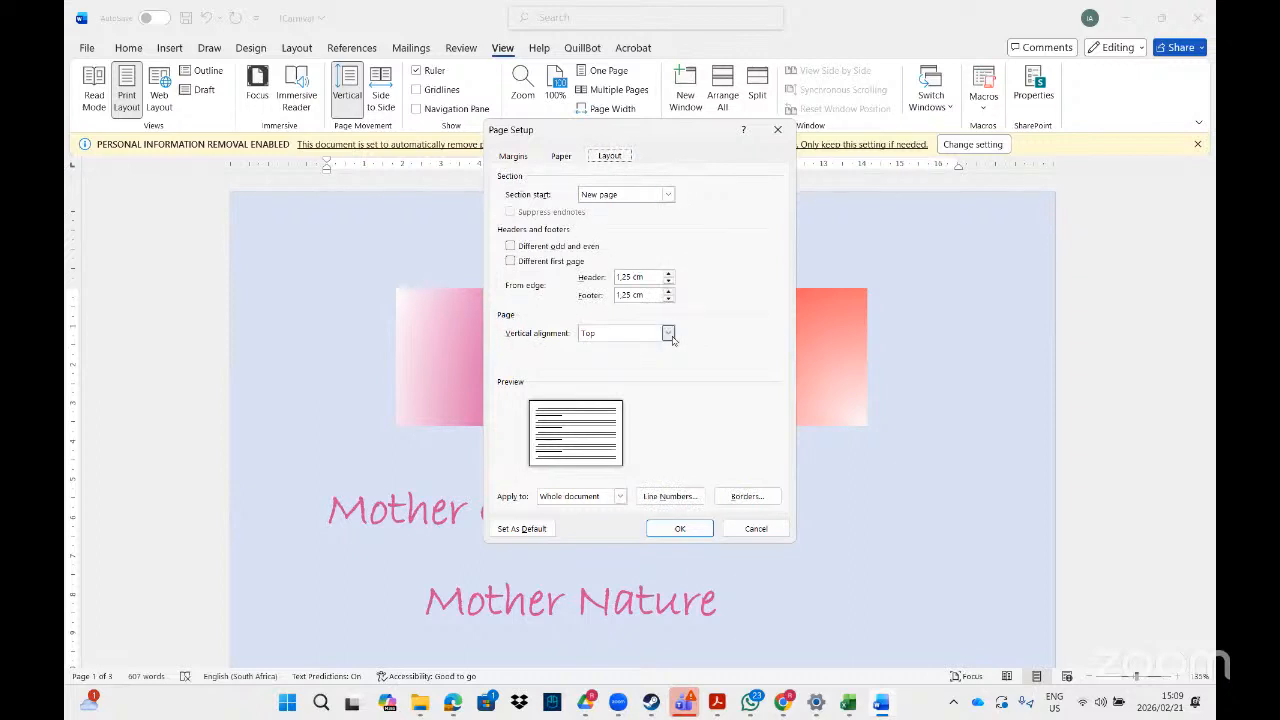
left_click(668, 334)
left_click(643, 358)
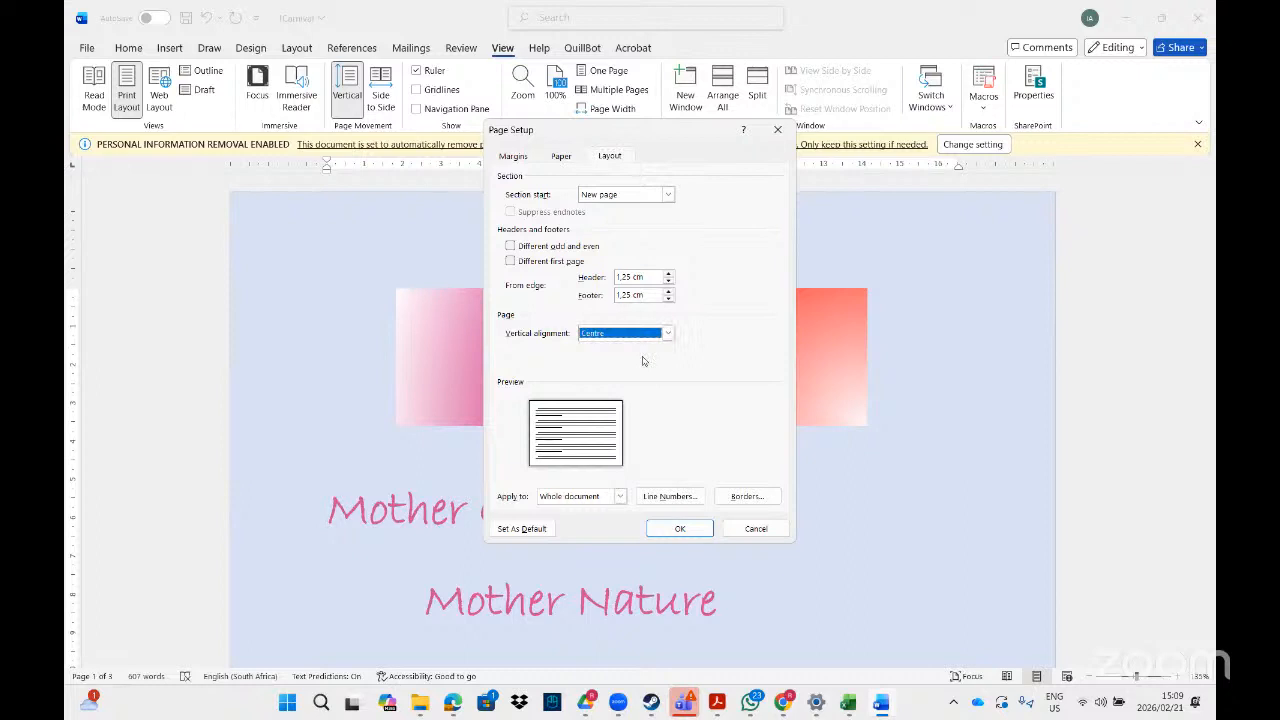
left_click(618, 497)
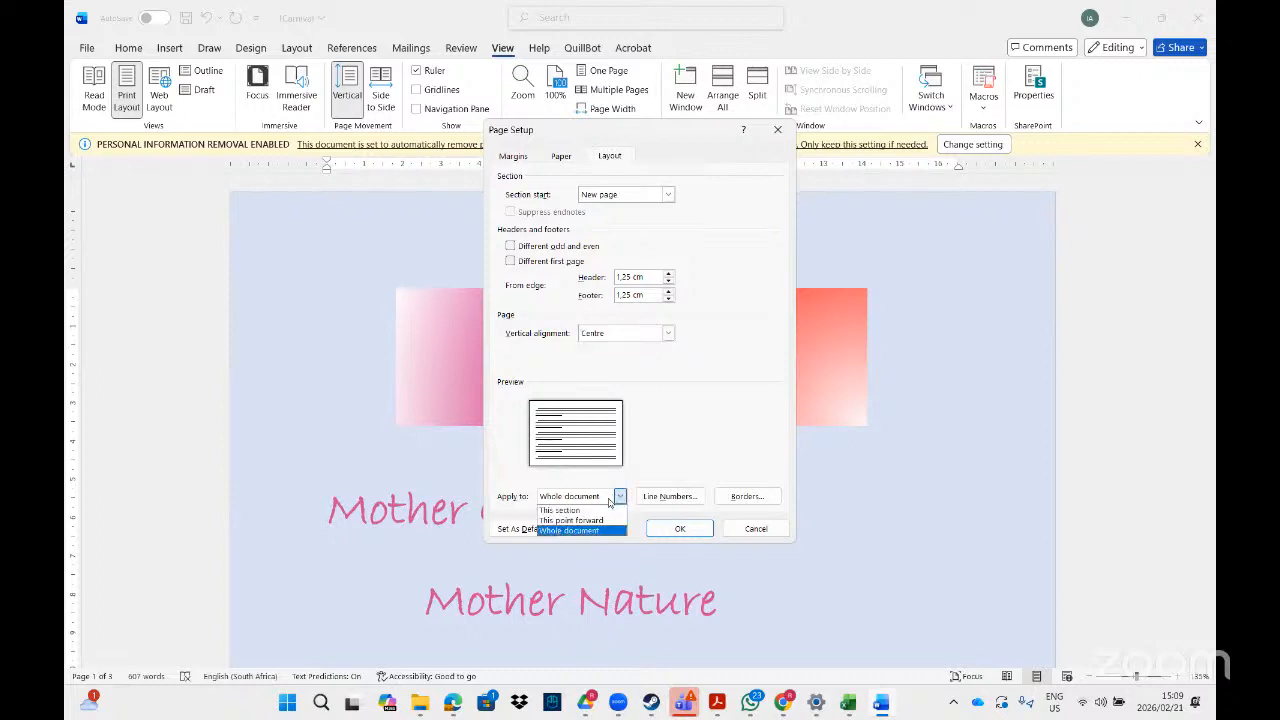
left_click(561, 511)
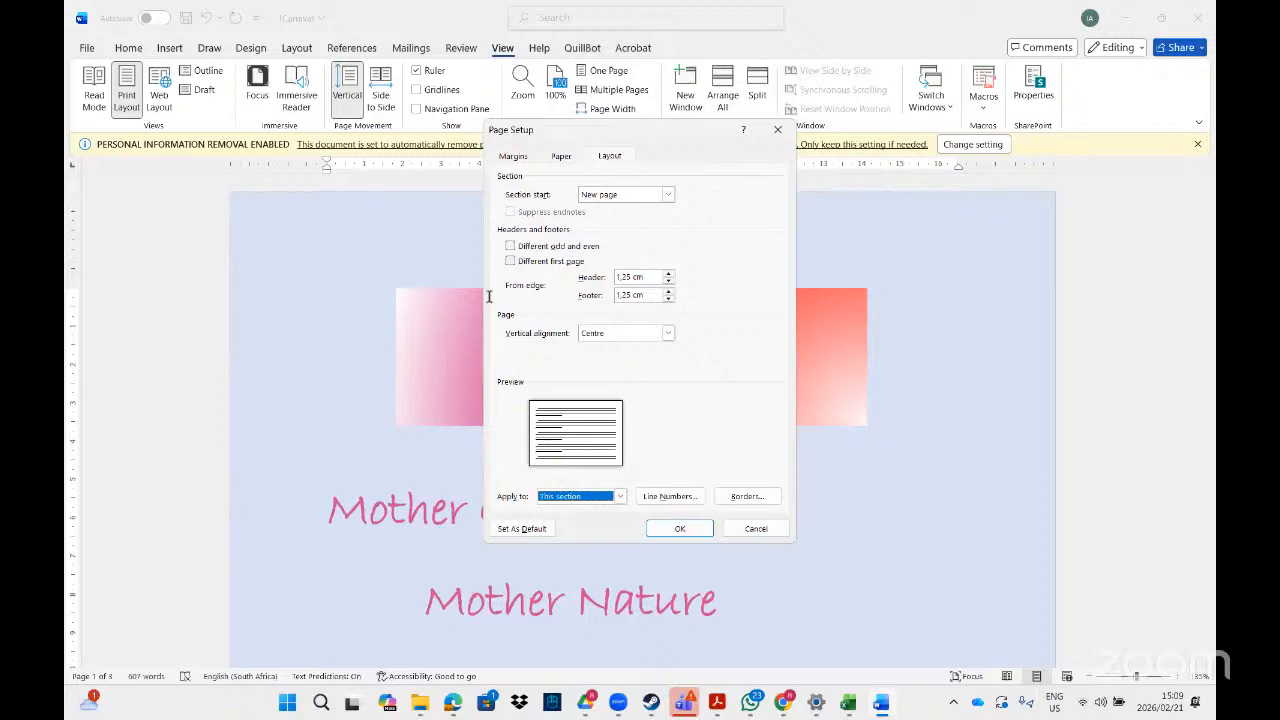
key("alt+Tab")
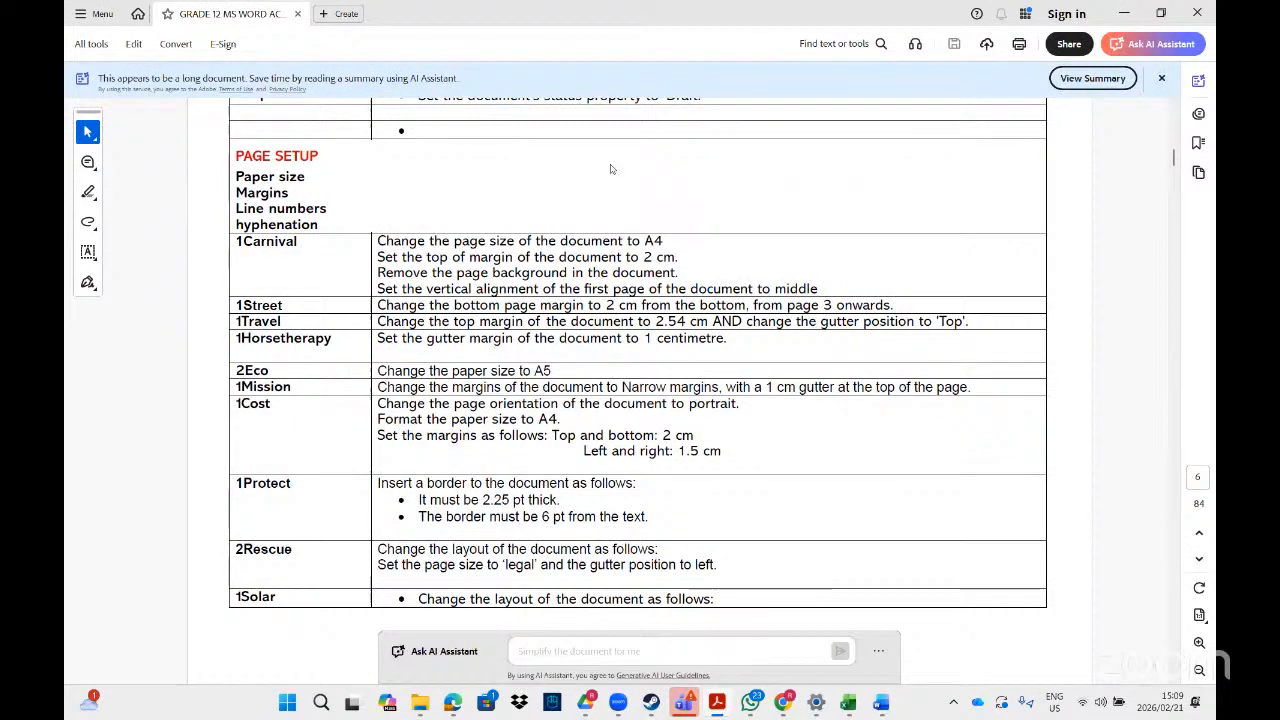
key("alt+Tab")
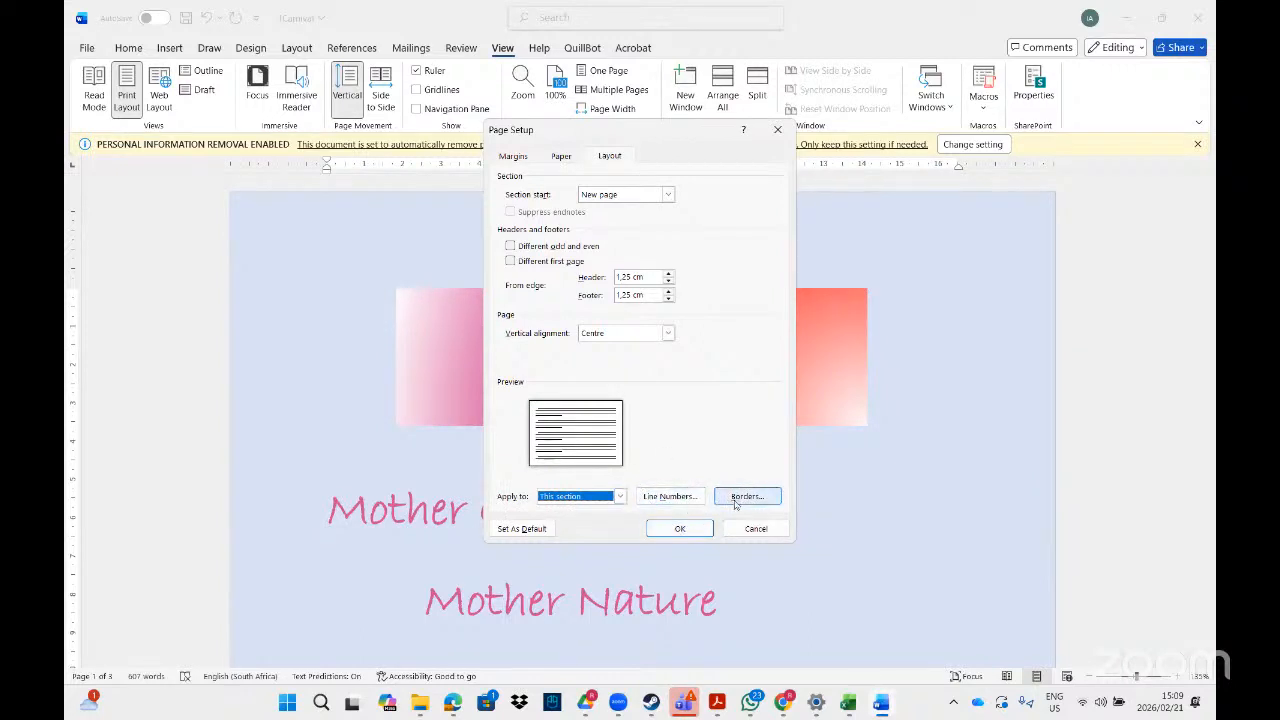
left_click(676, 530)
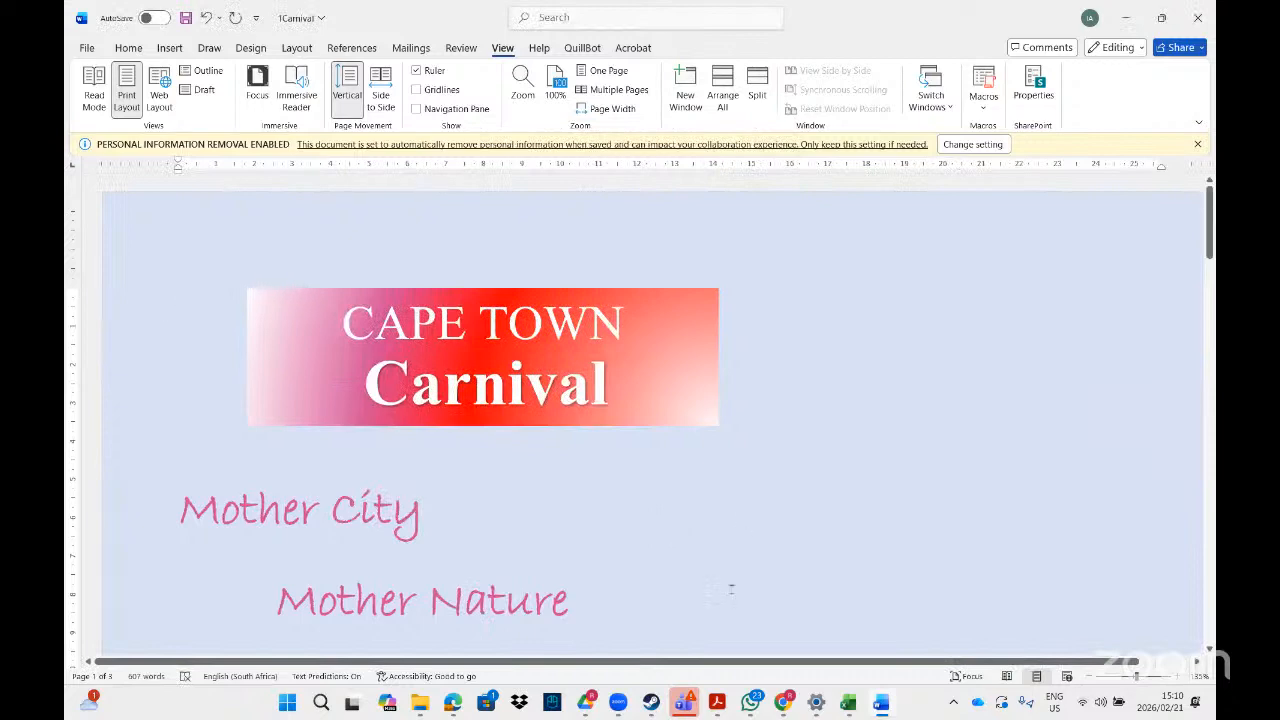
Step: Check the 1Carnival task in the PDF, return to the document and remove its background by setting the page colour to No Colour
left_click(716, 705)
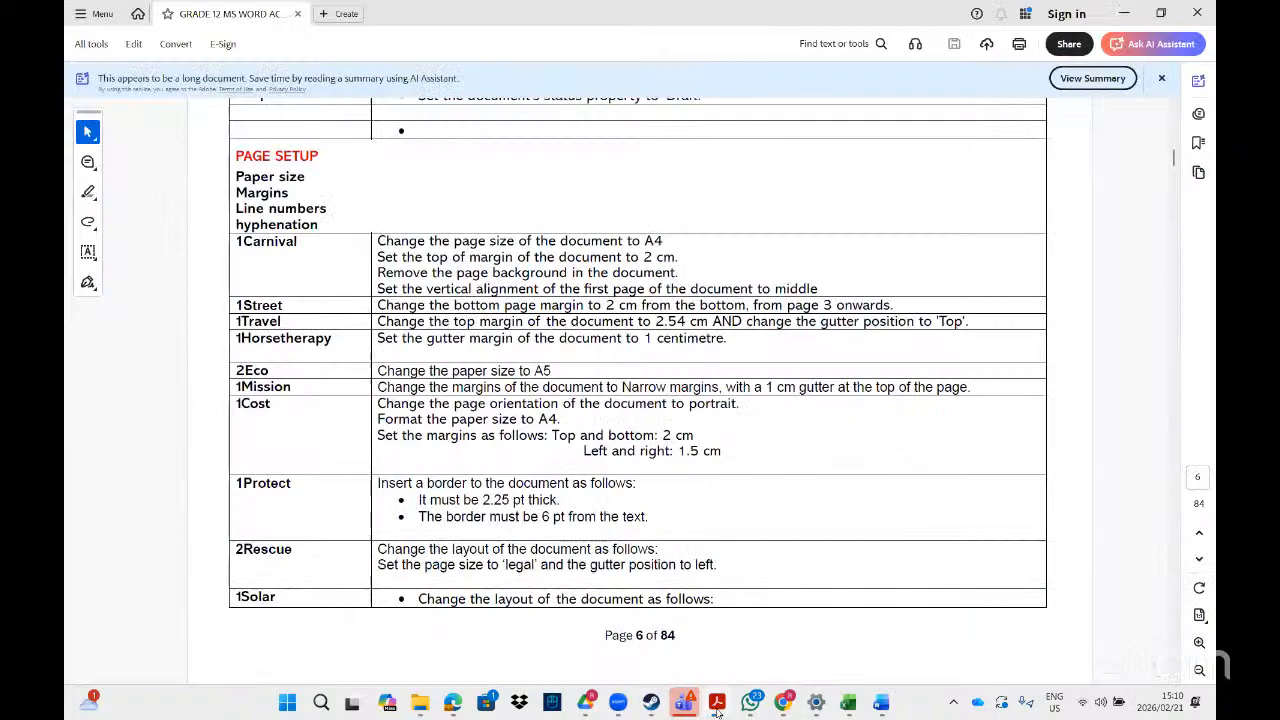
left_click(716, 708)
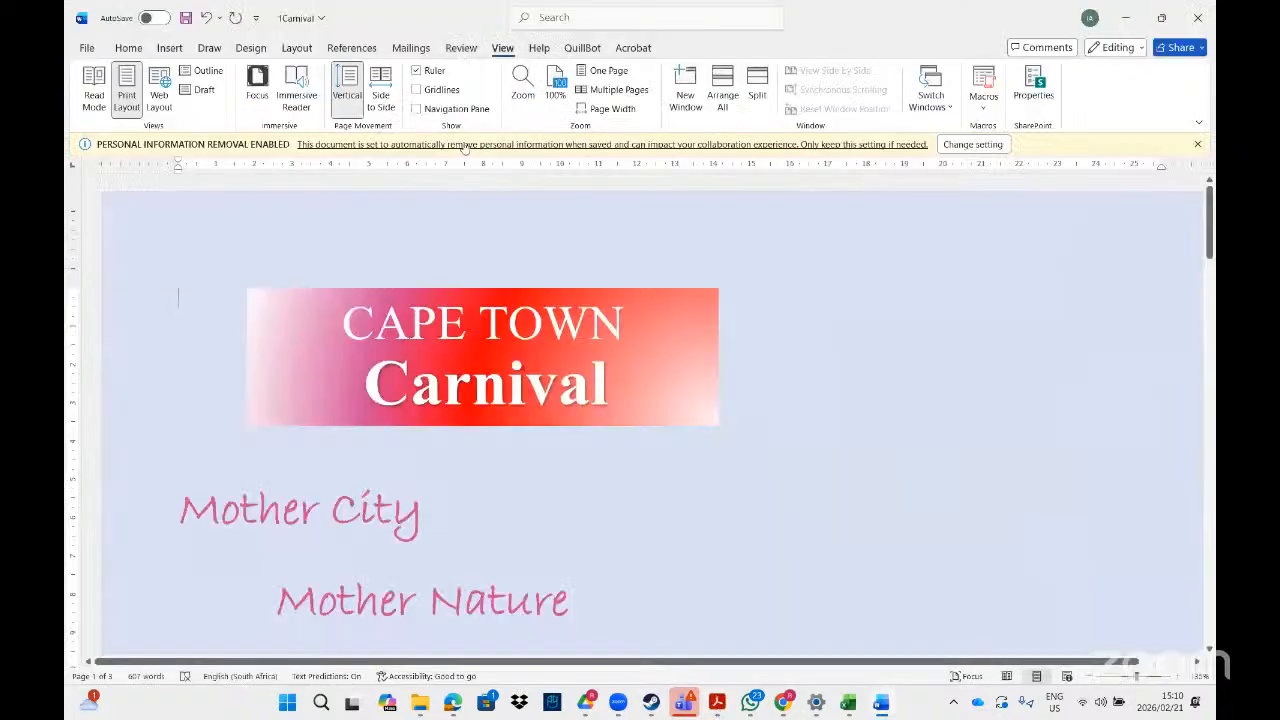
left_click(251, 48)
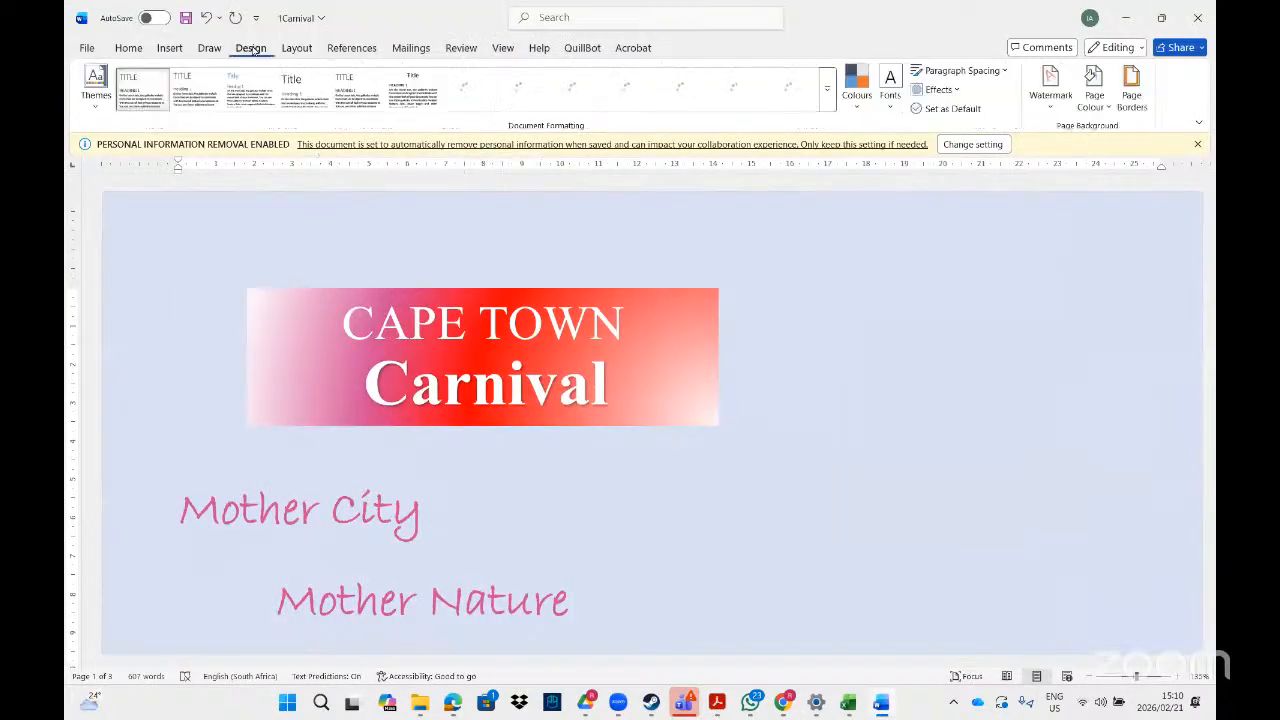
left_click(1097, 98)
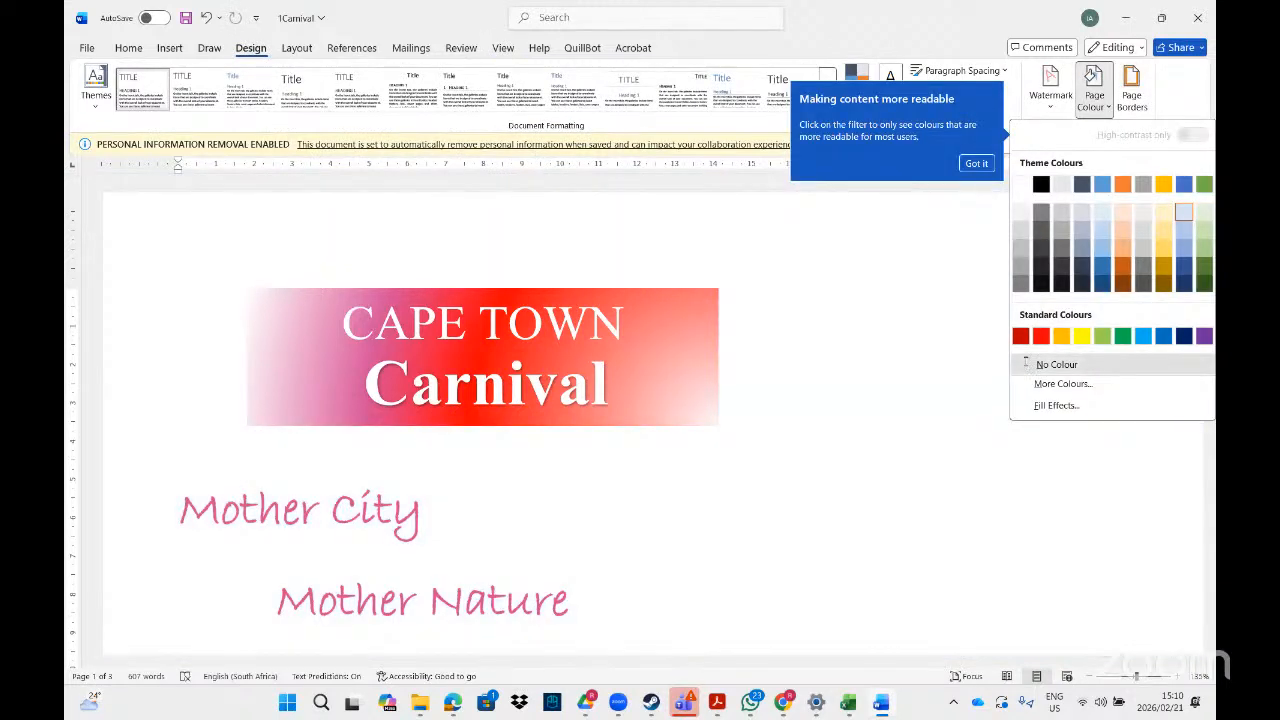
left_click(1025, 362)
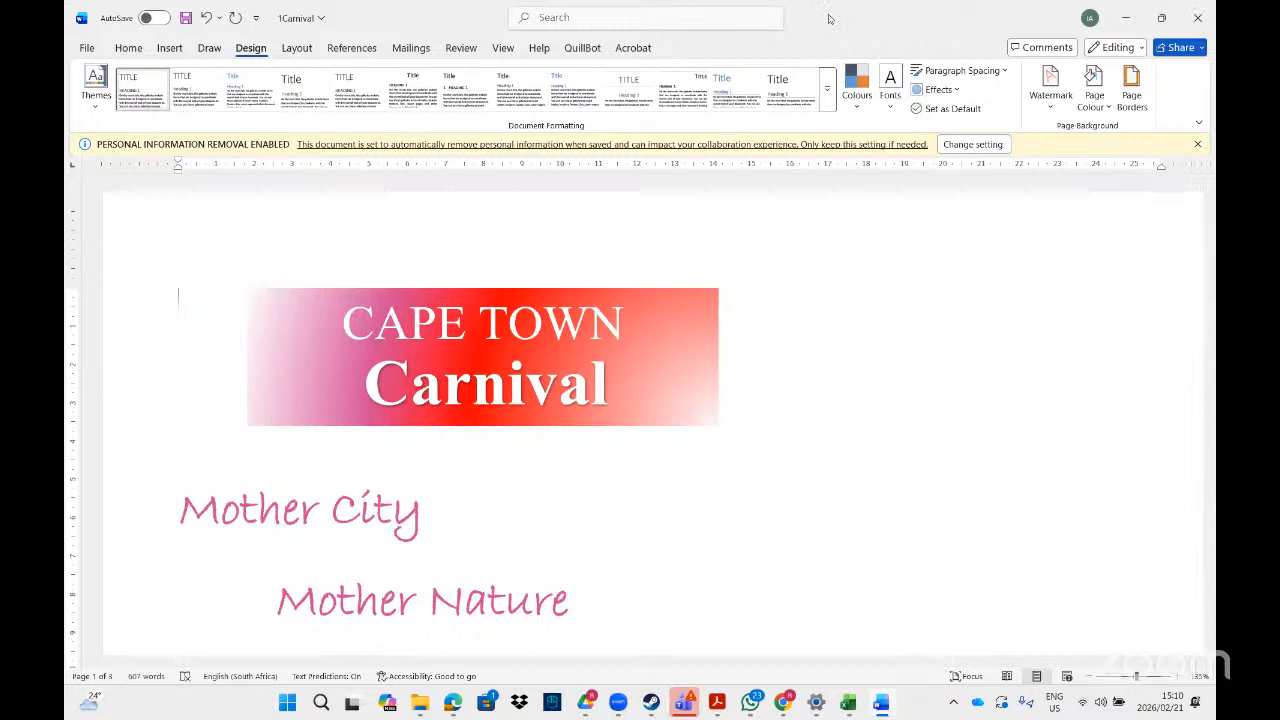
Step: Search the commands for "back" and "page colo", view the Page Colour choices and close the search without changing anything
left_click(631, 16)
type("back")
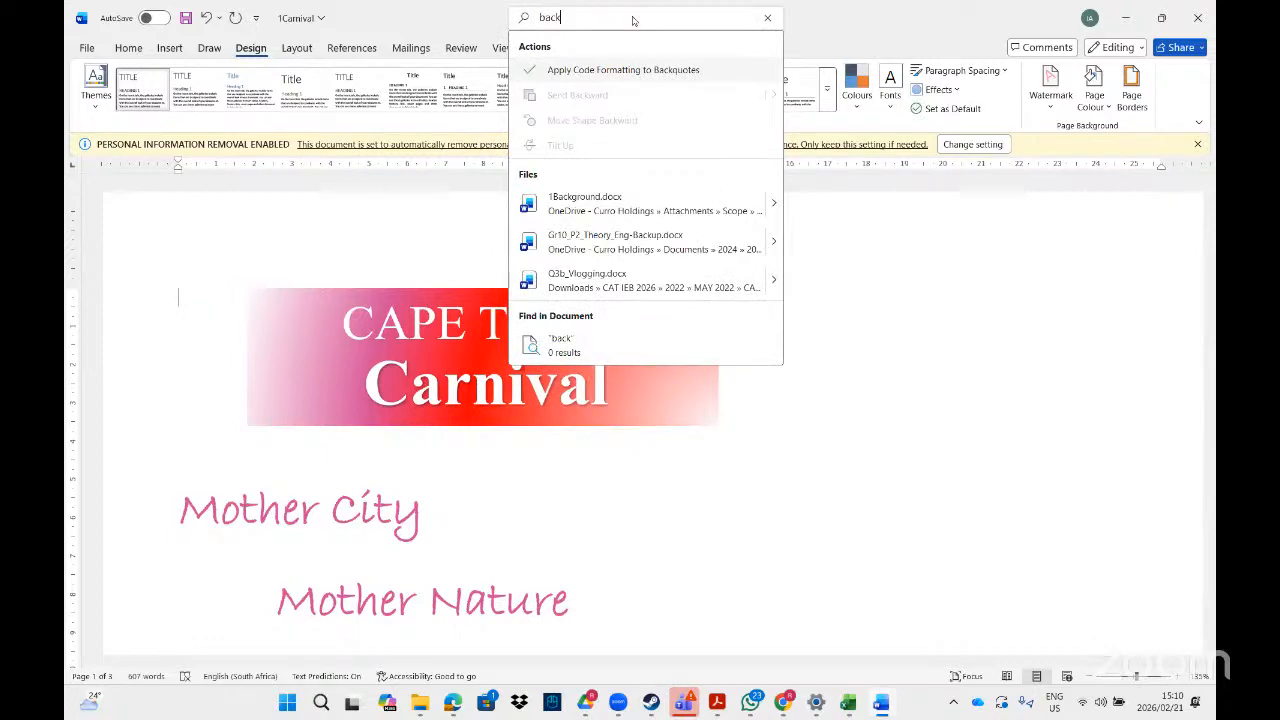
key("BackSpace")
key("BackSpace")
key("BackSpace")
key("BackSpace")
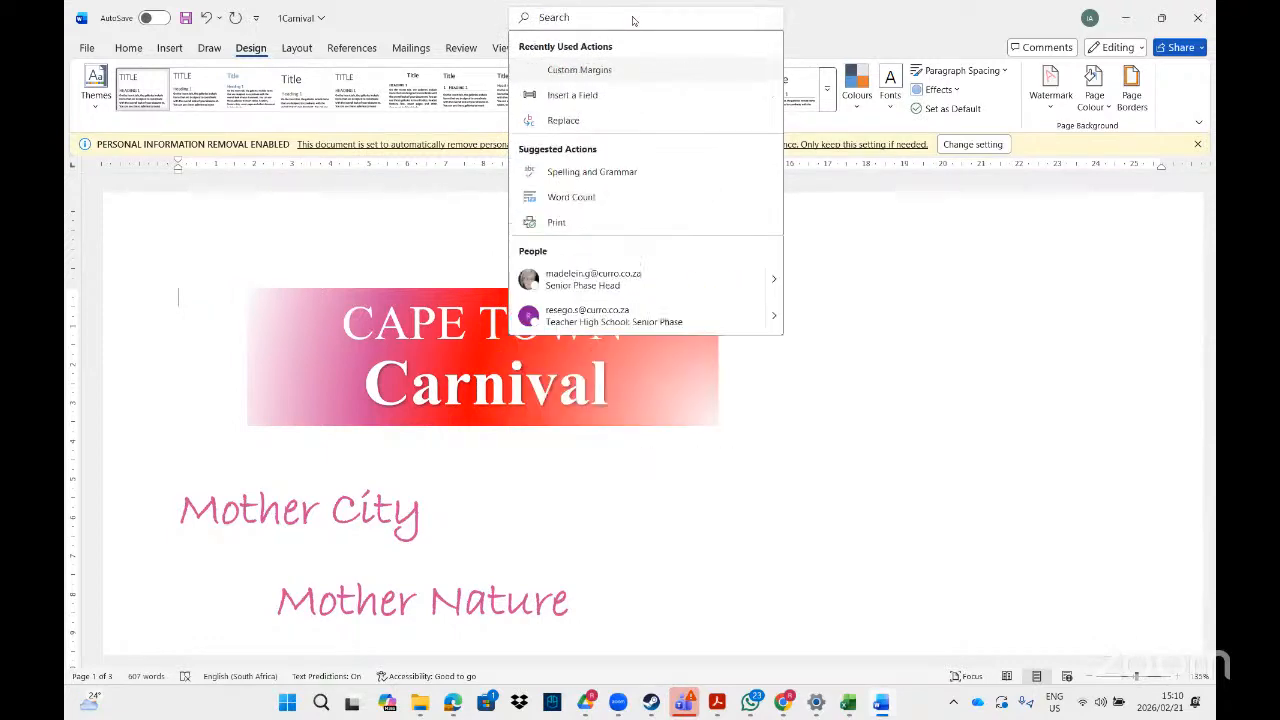
type("page ")
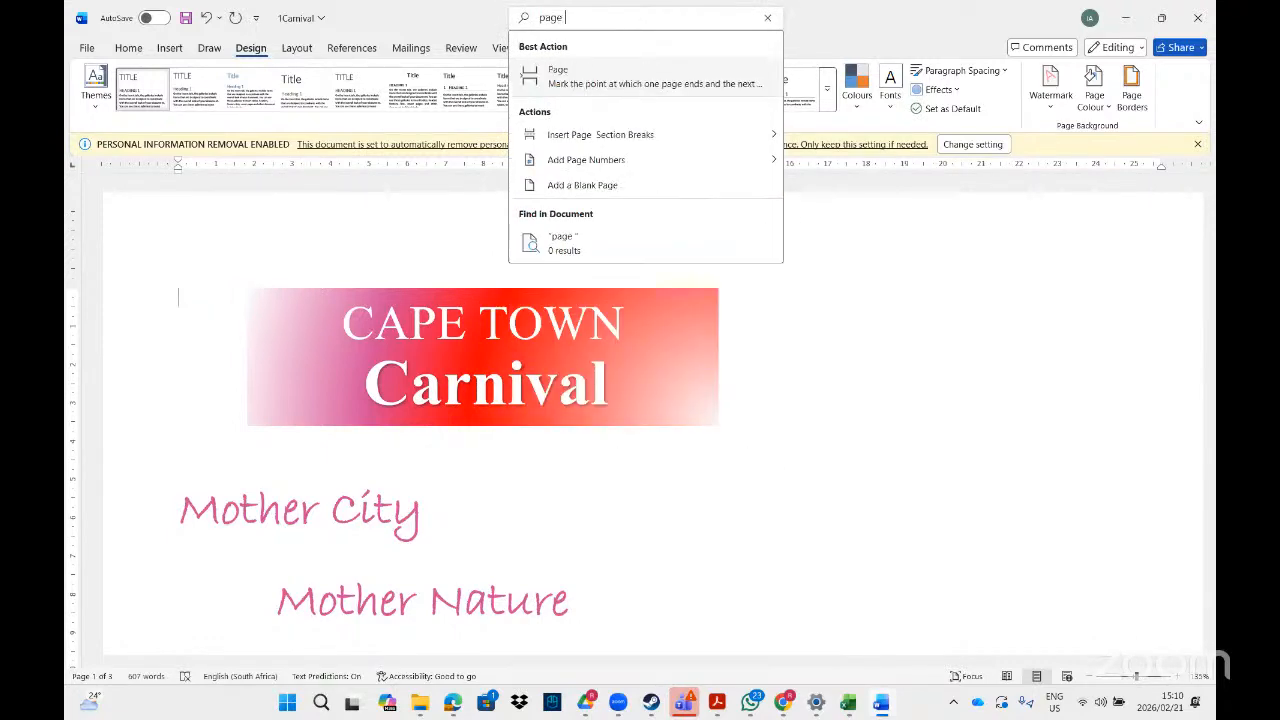
type("colo")
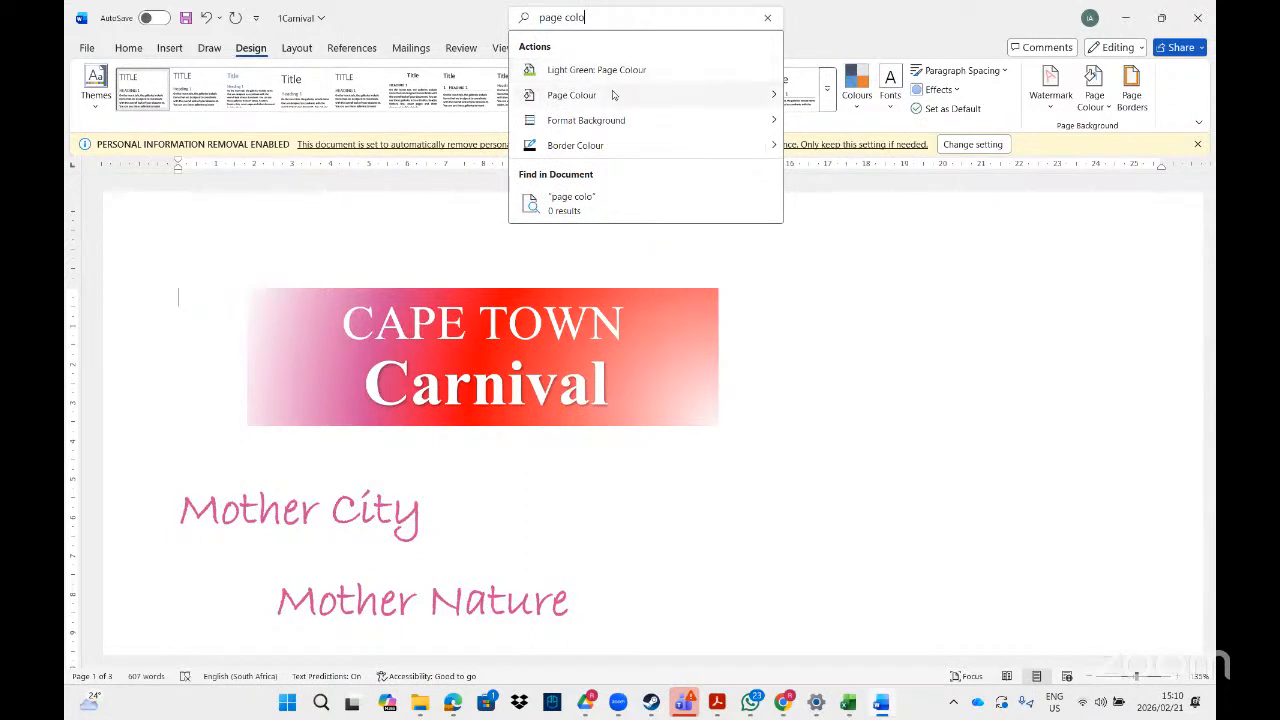
mouse_move(613, 94)
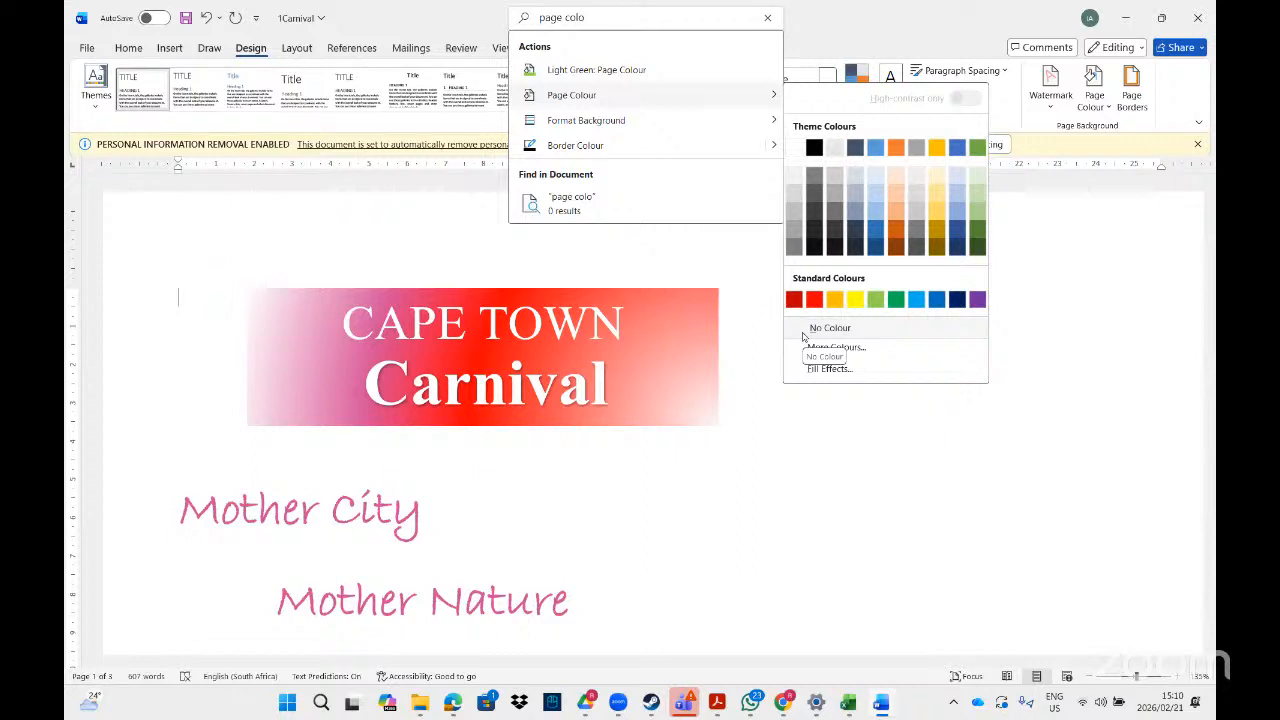
left_click(859, 525)
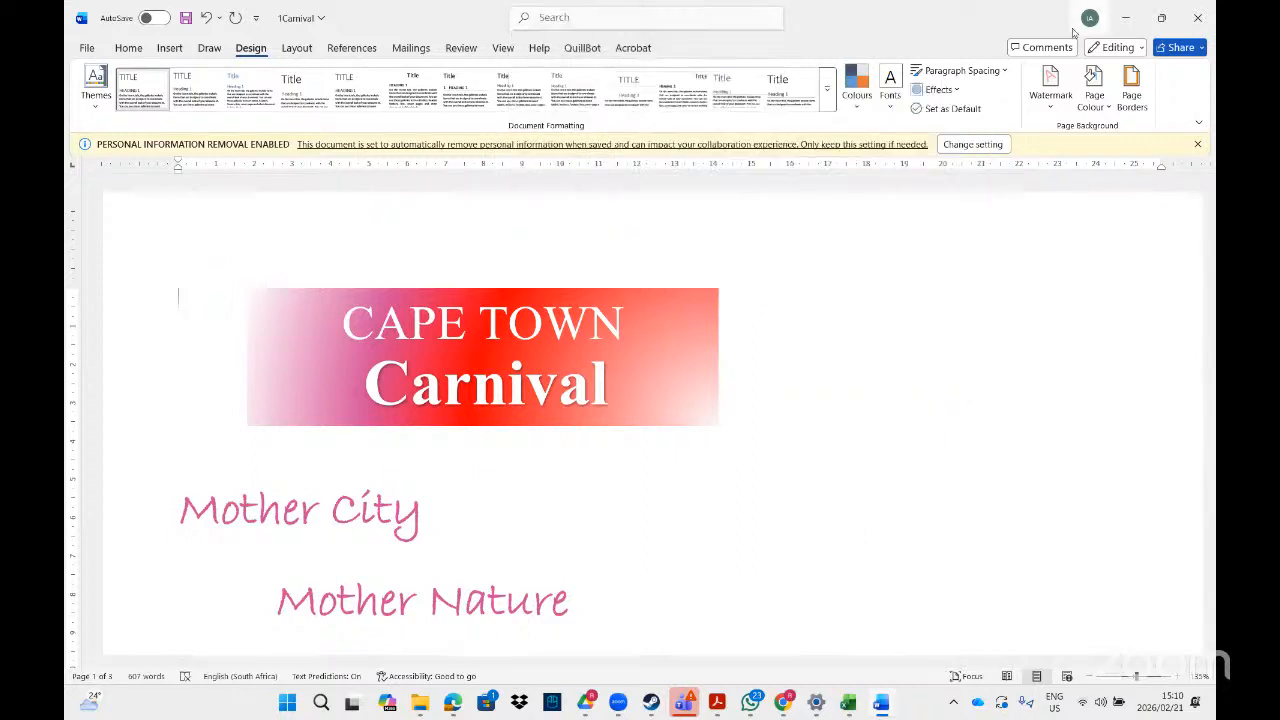
Step: Fill the page background with a two-colour gradient from red to light blue using the Diagonal up shading style
left_click(1108, 107)
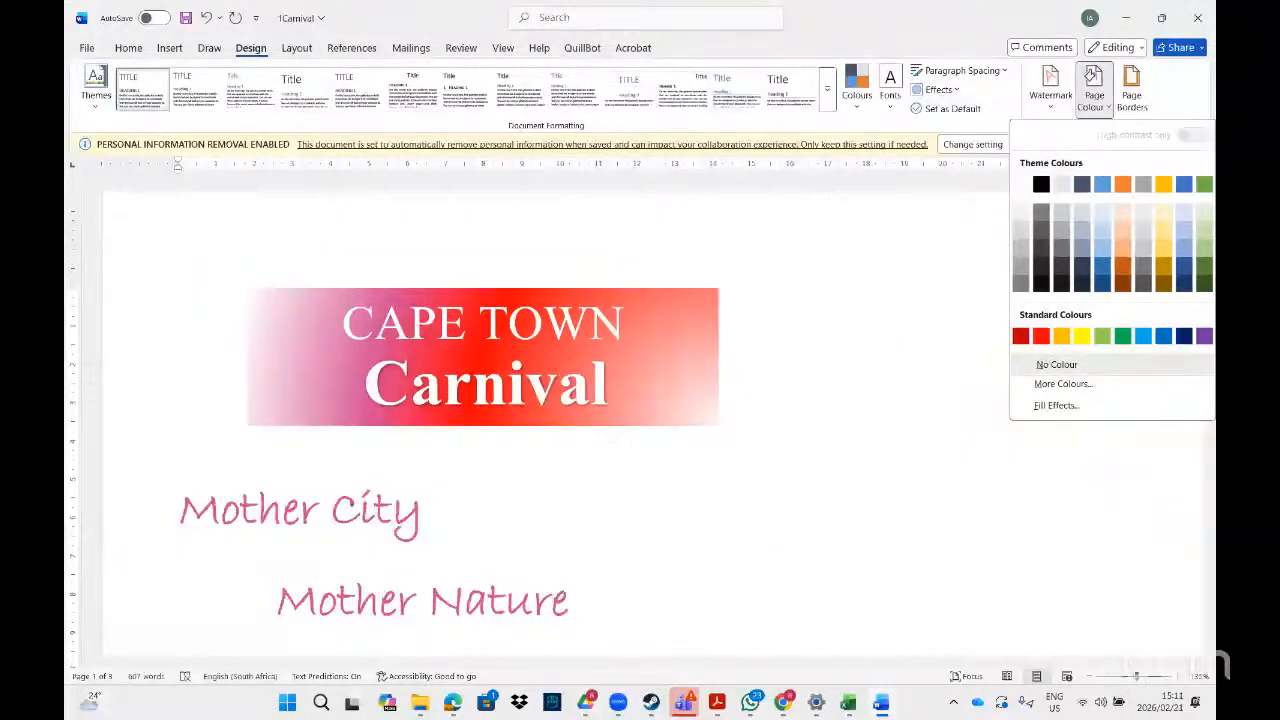
left_click(1052, 406)
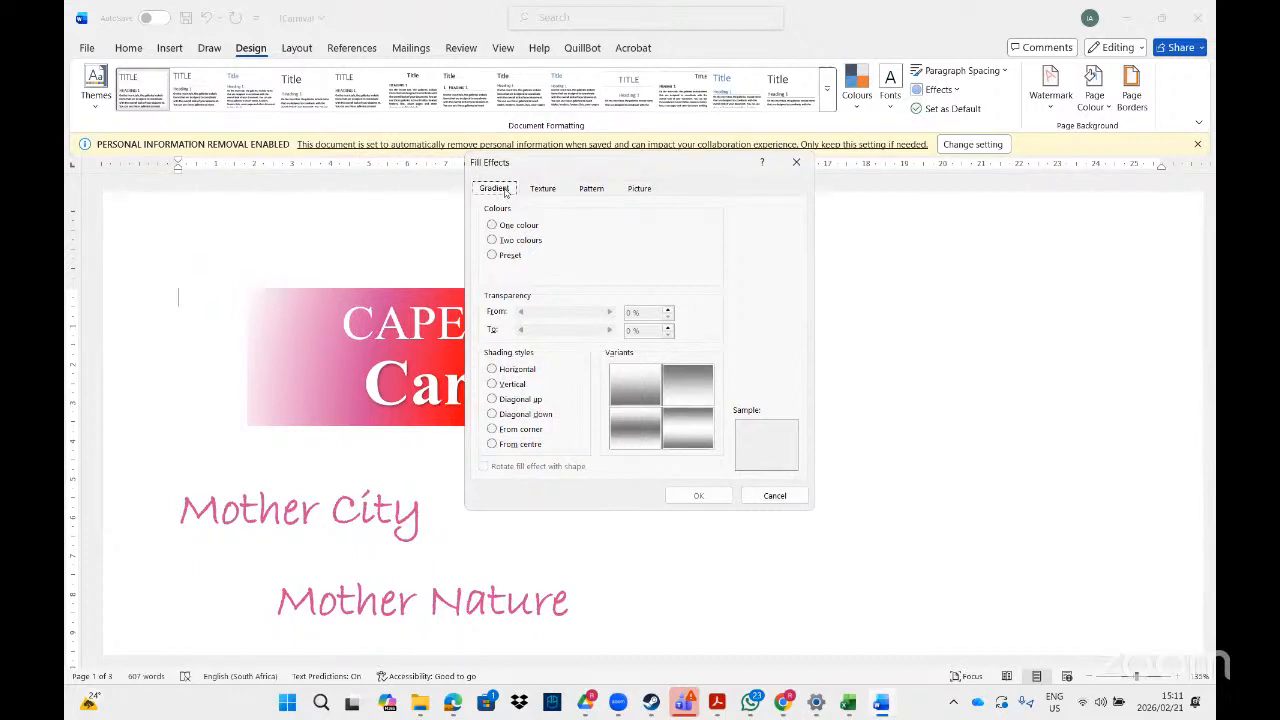
left_click(495, 241)
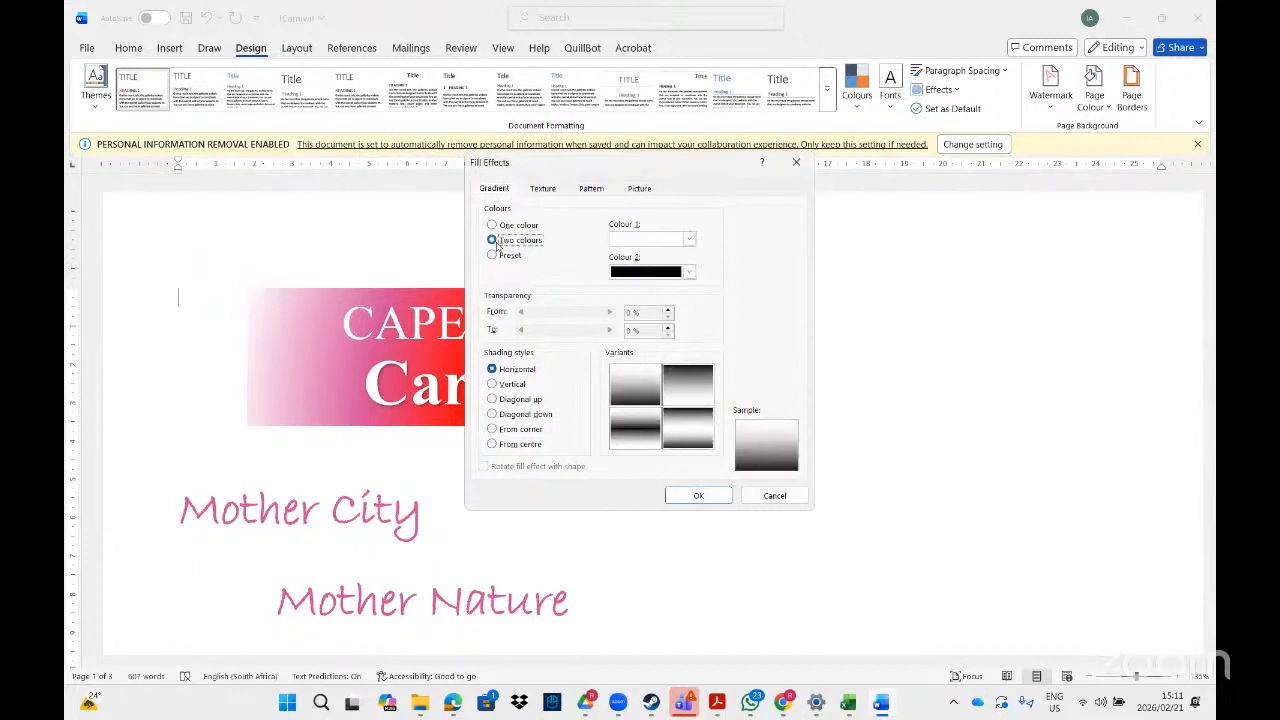
left_click(691, 239)
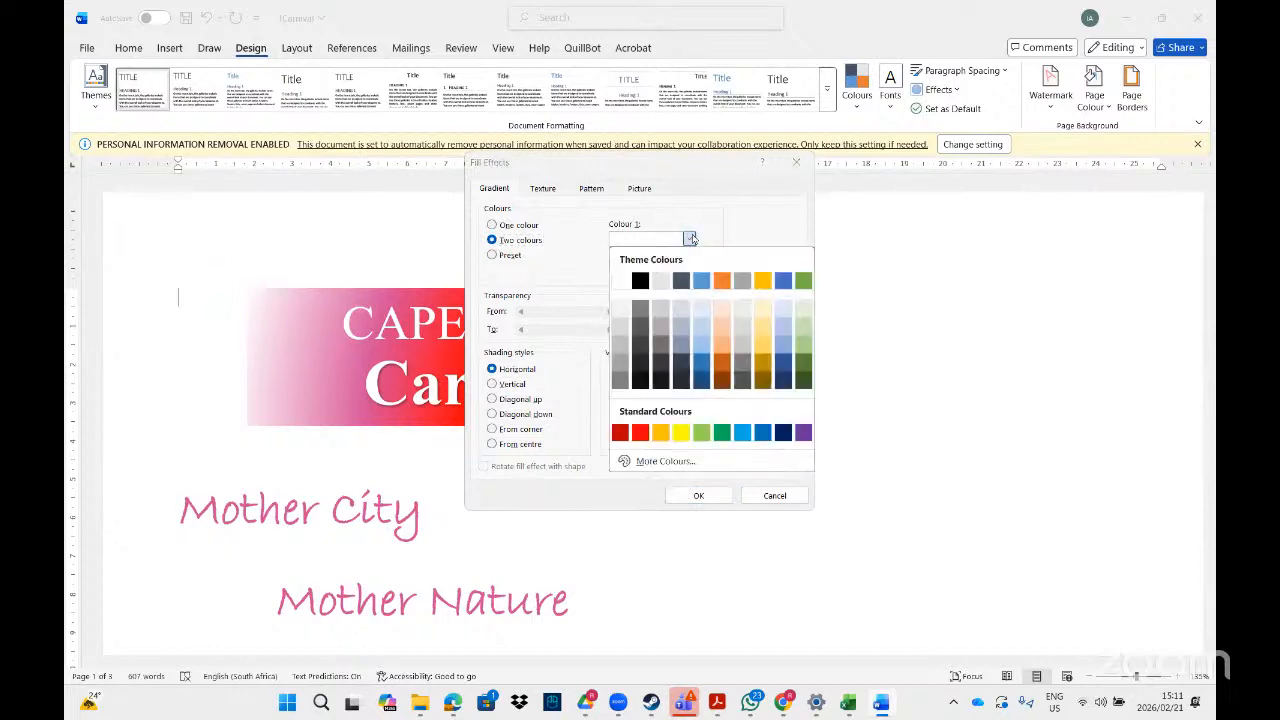
left_click(640, 432)
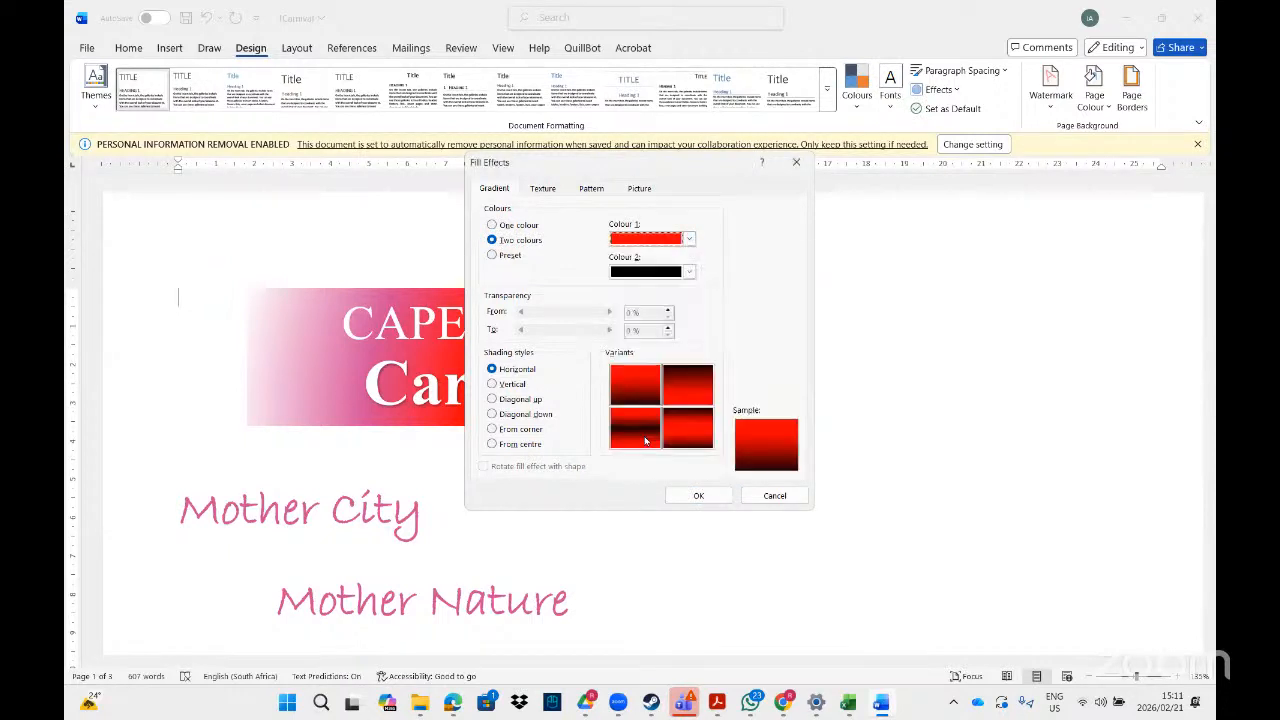
left_click(689, 272)
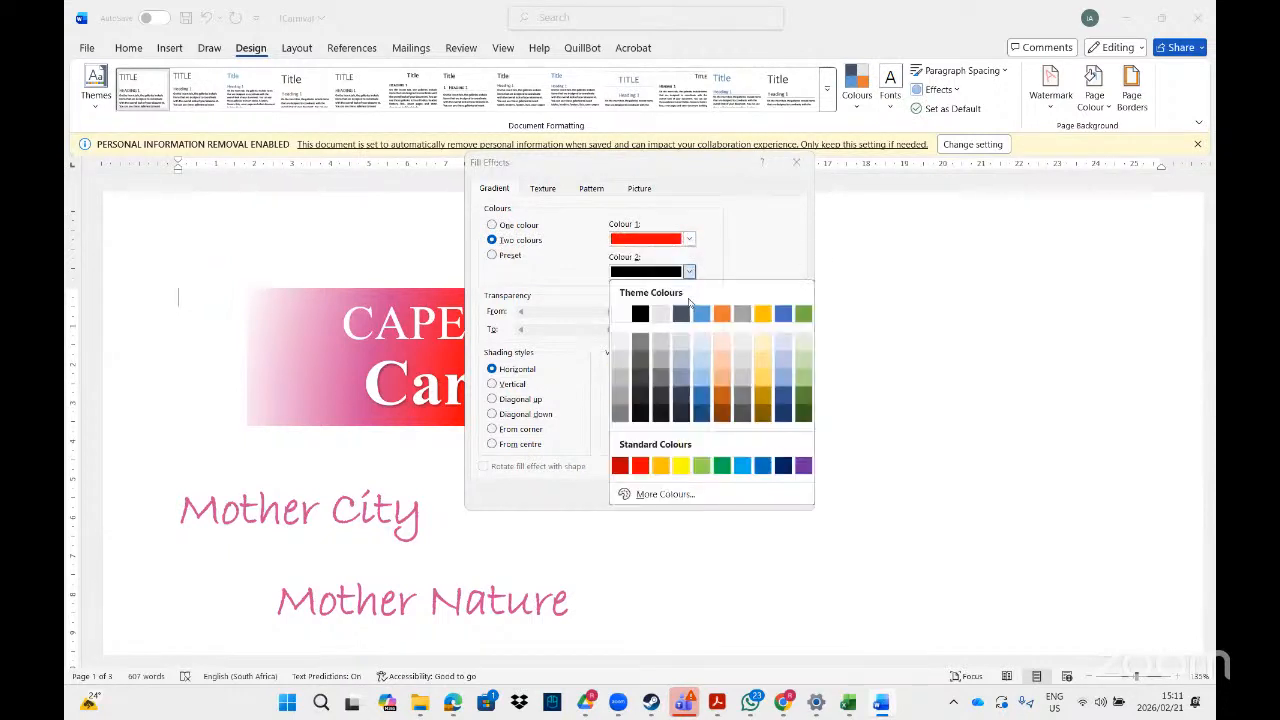
left_click(703, 349)
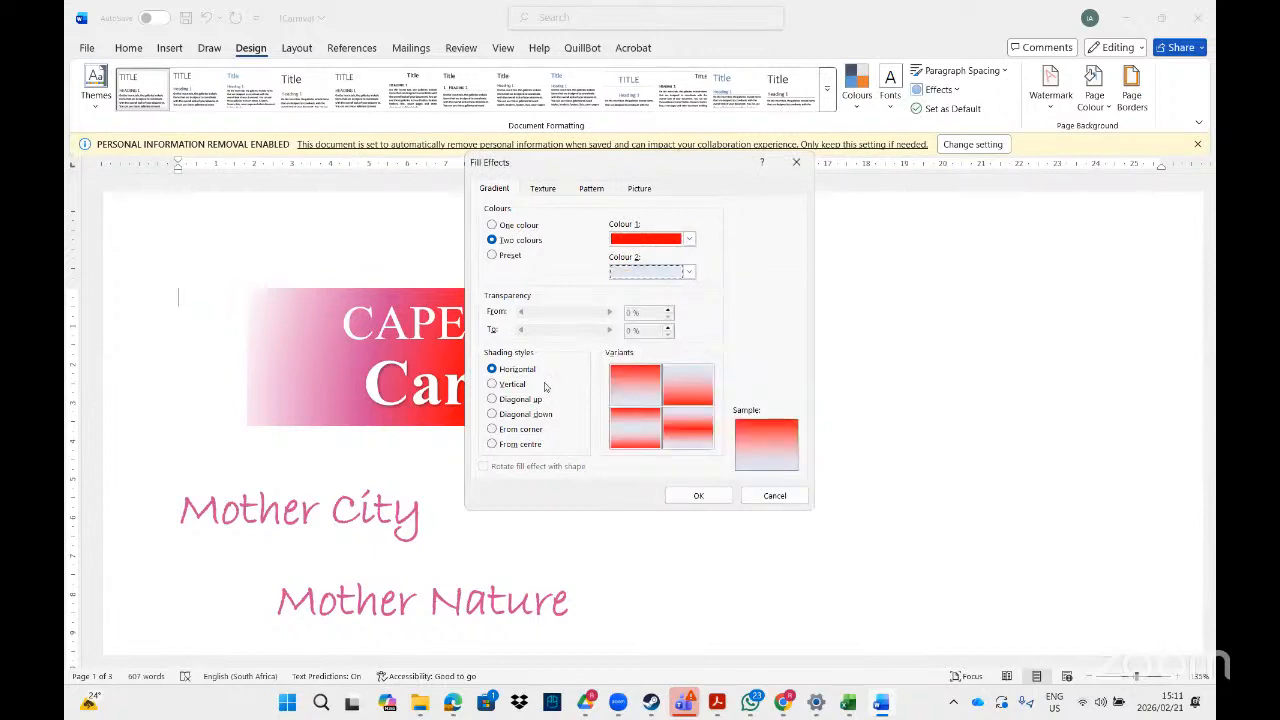
left_click(492, 399)
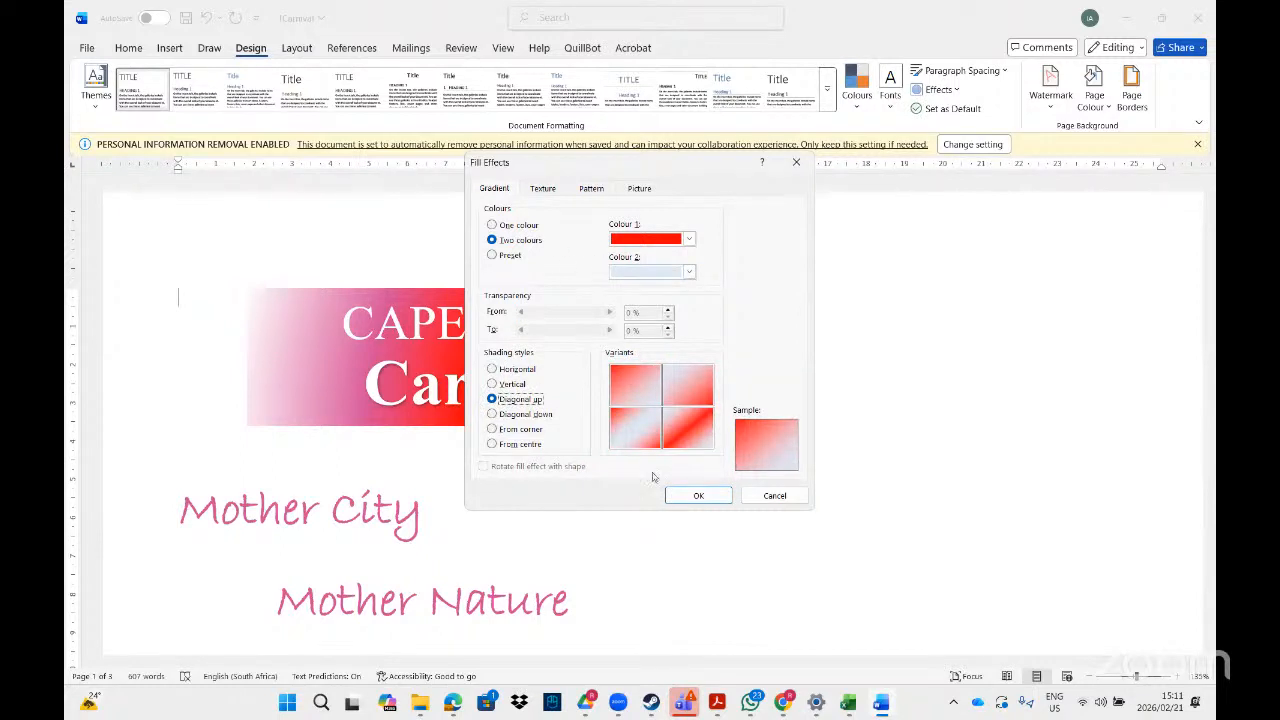
left_click(698, 496)
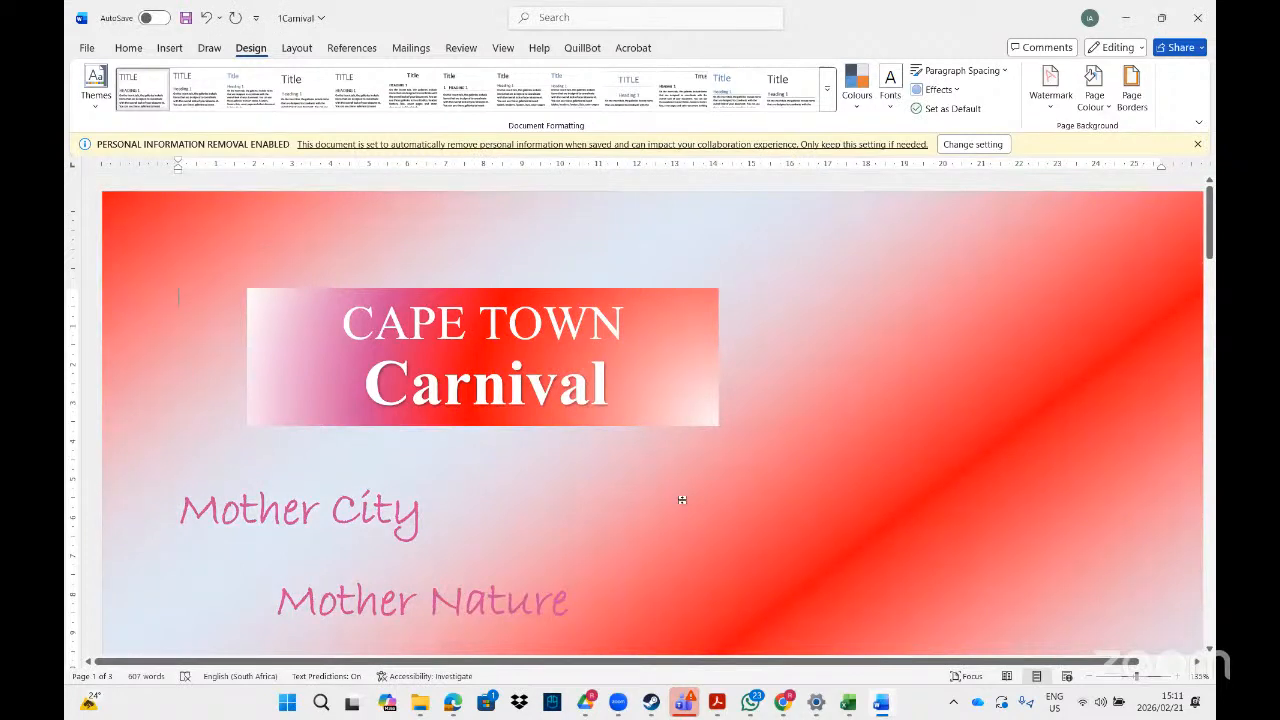
Step: View the texture, pattern and picture options of the page background fill effects and leave without changing the background
left_click(1108, 110)
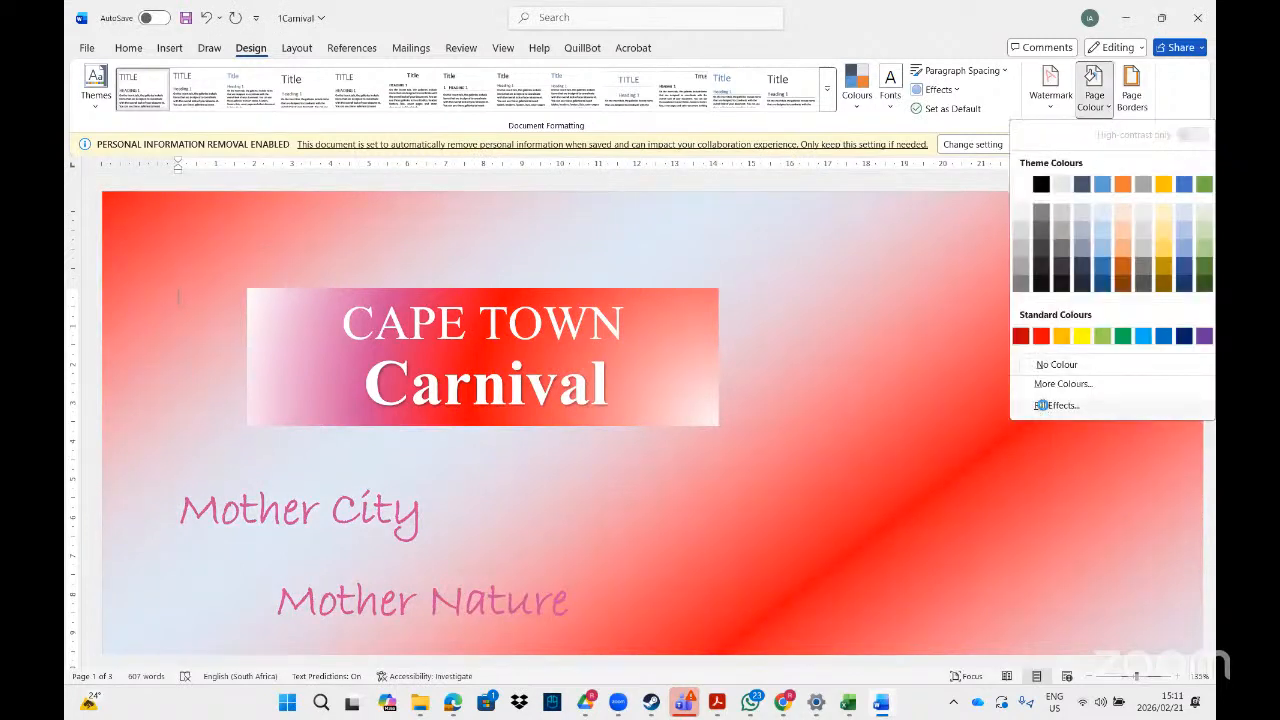
left_click(1050, 405)
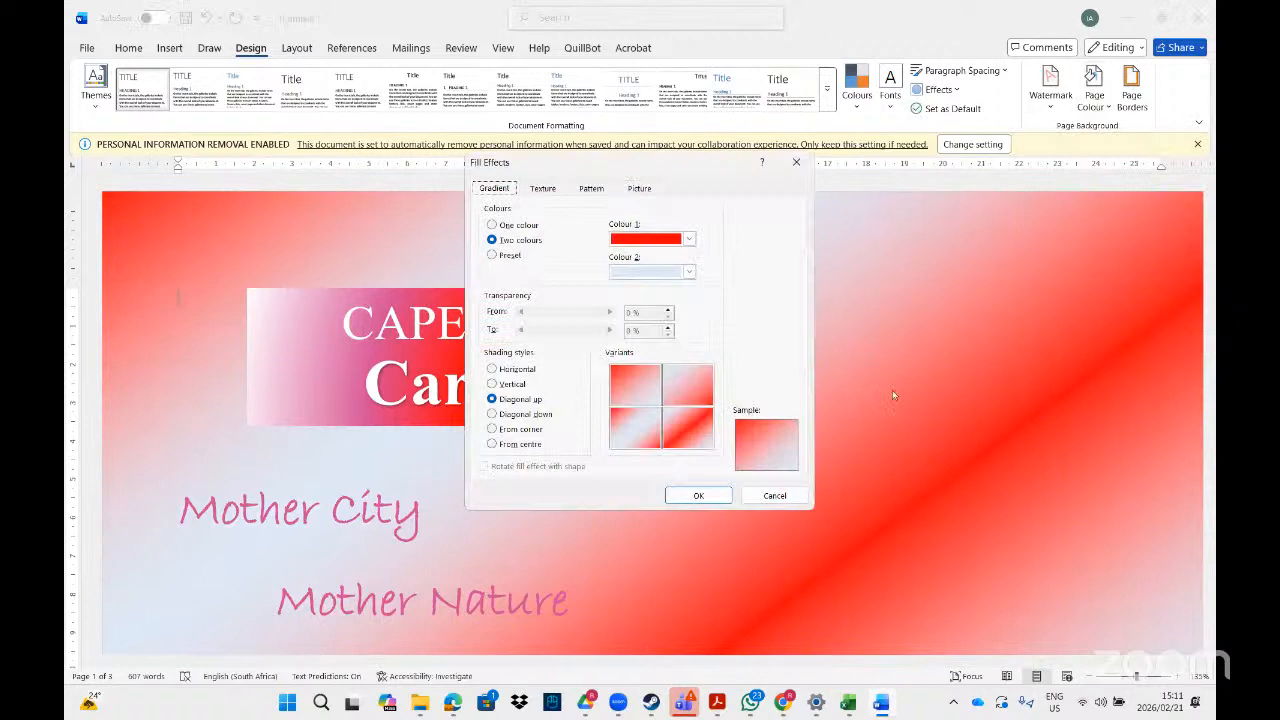
left_click(548, 191)
left_click(588, 192)
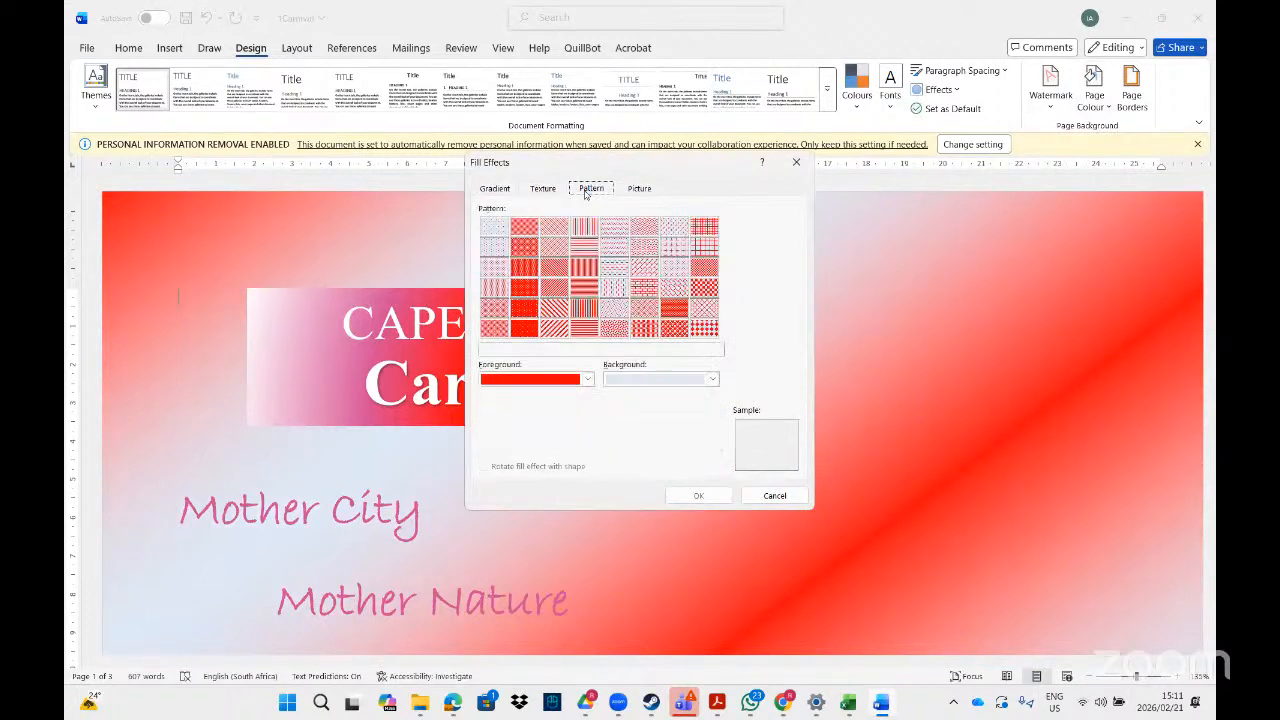
left_click(641, 190)
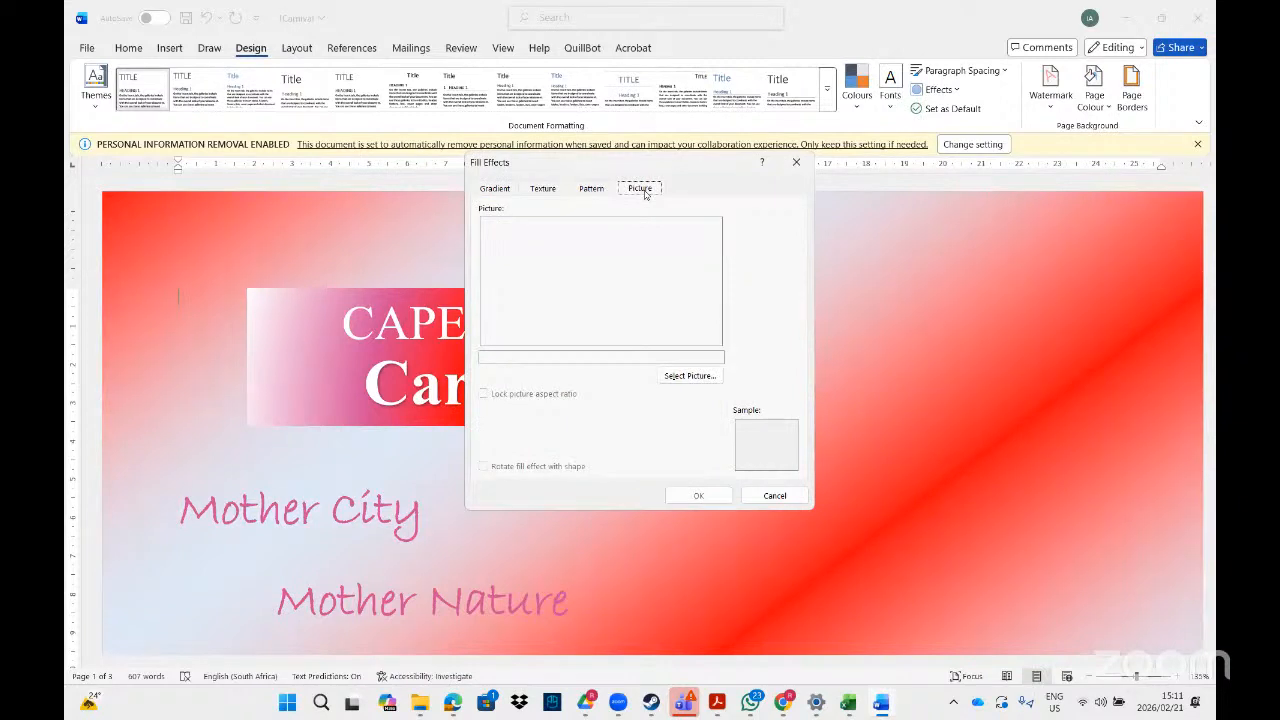
left_click(589, 192)
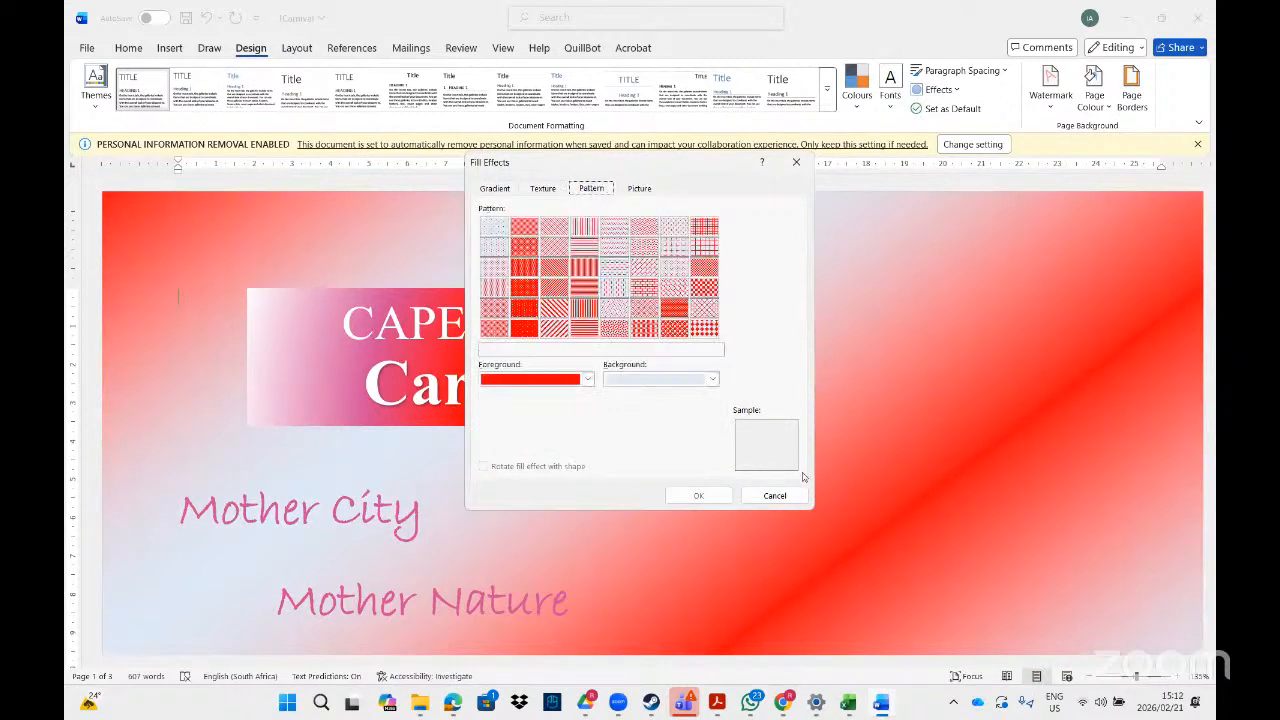
left_click(775, 497)
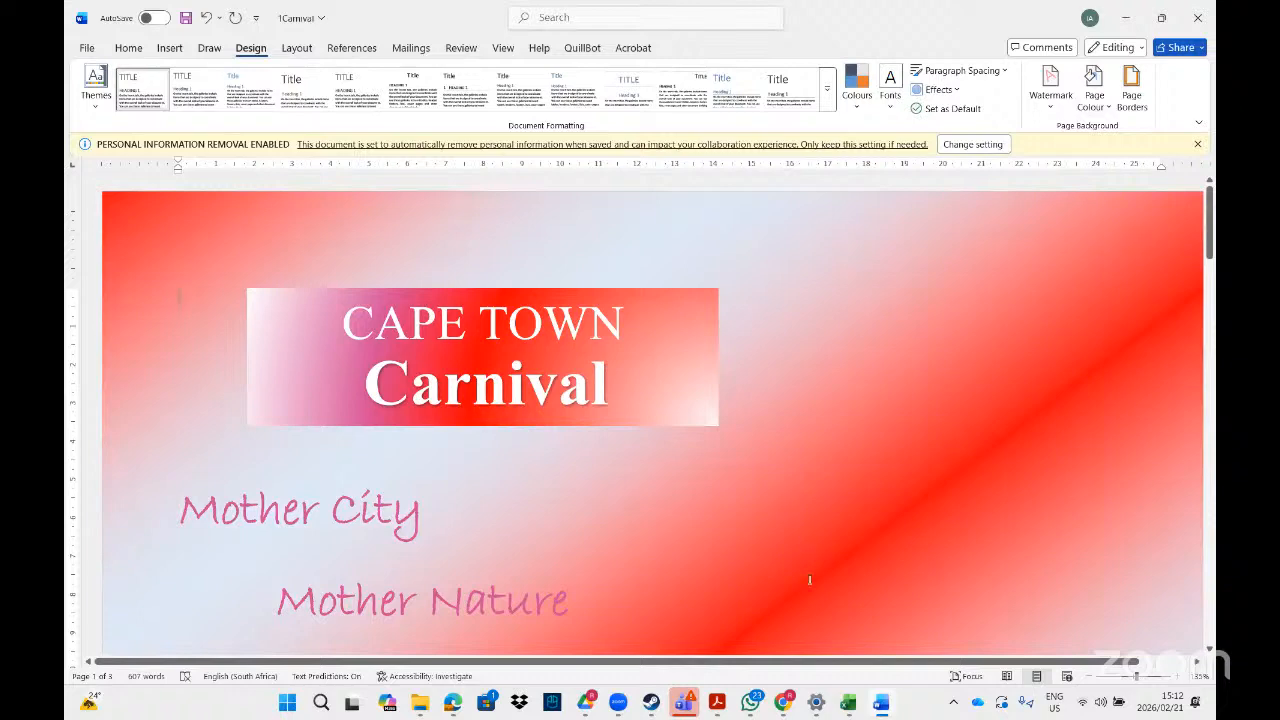
Step: Check the 1Street task in the PDF, search the MS Word folder for "1stree" and open the 1Street document
left_click(716, 704)
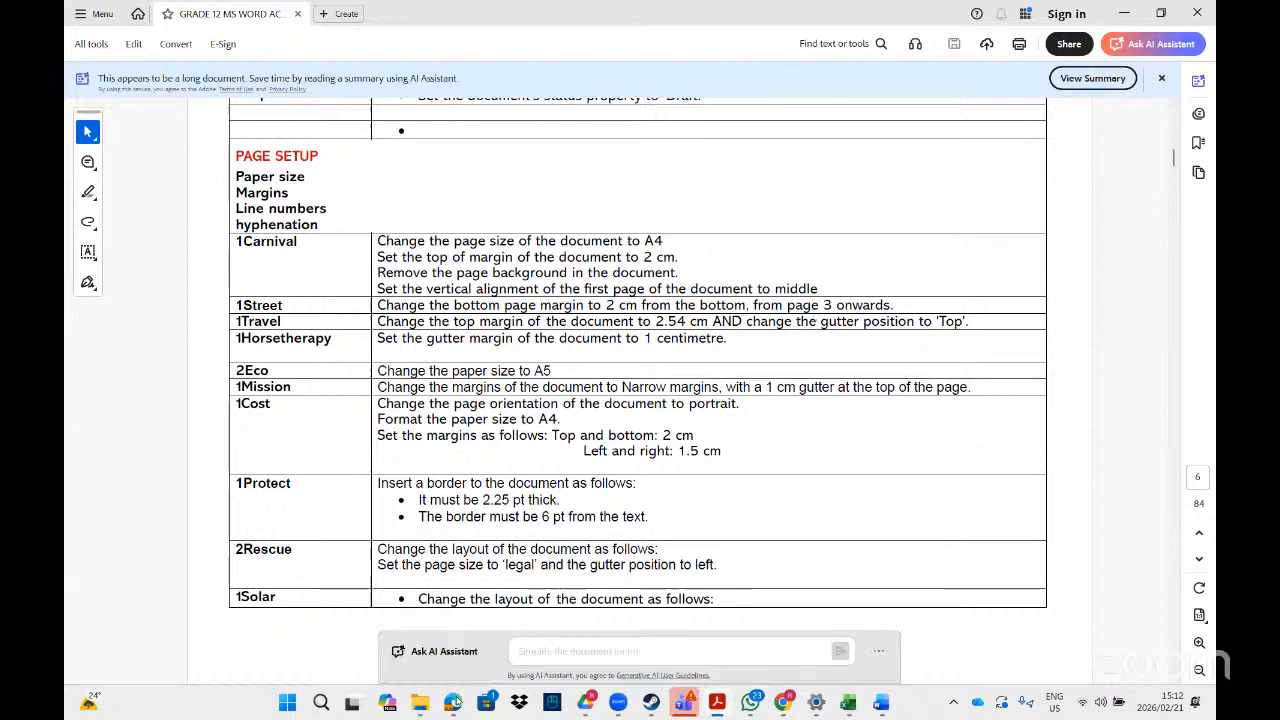
mouse_move(420, 702)
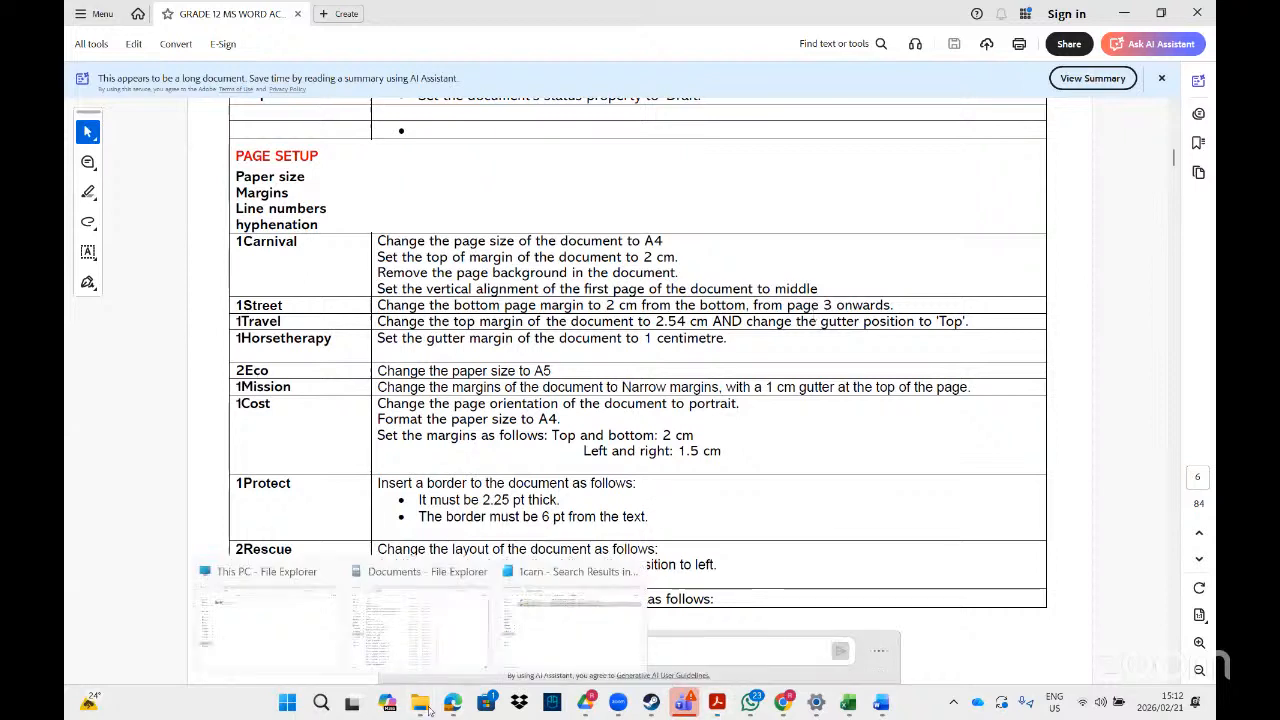
left_click(555, 651)
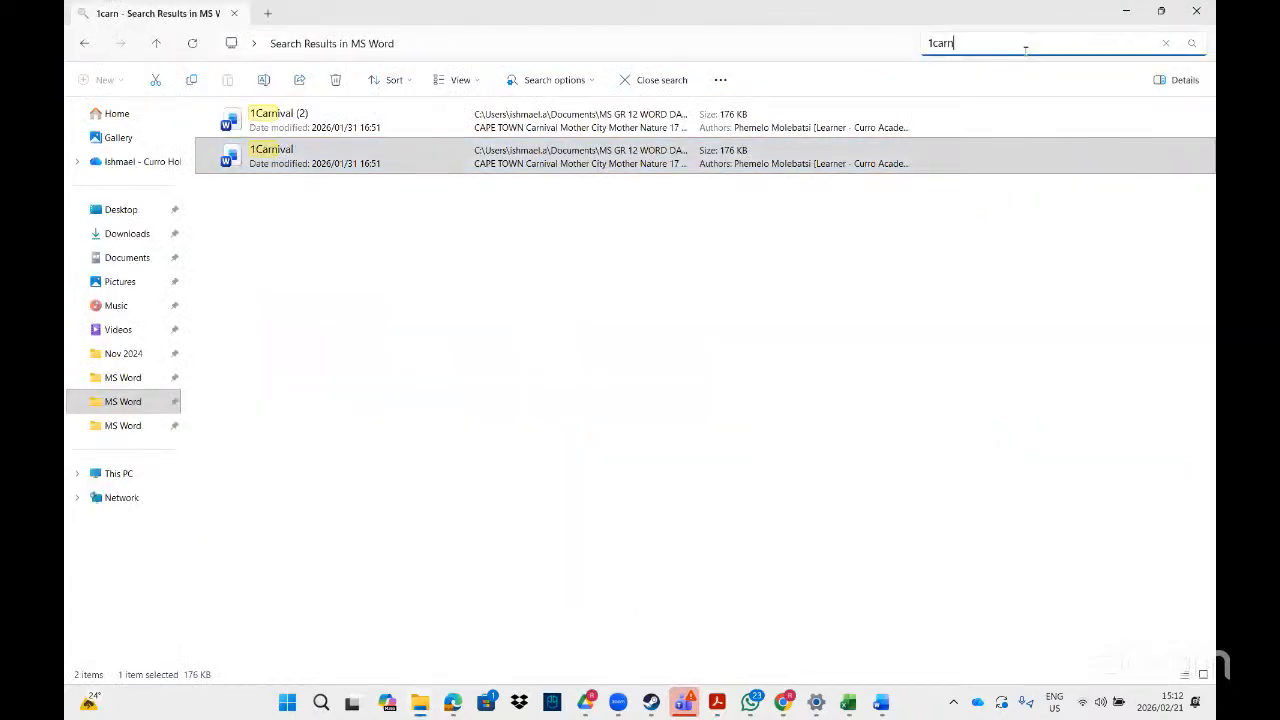
key("BackSpace")
key("BackSpace")
key("BackSpace")
key("BackSpace")
type("stree")
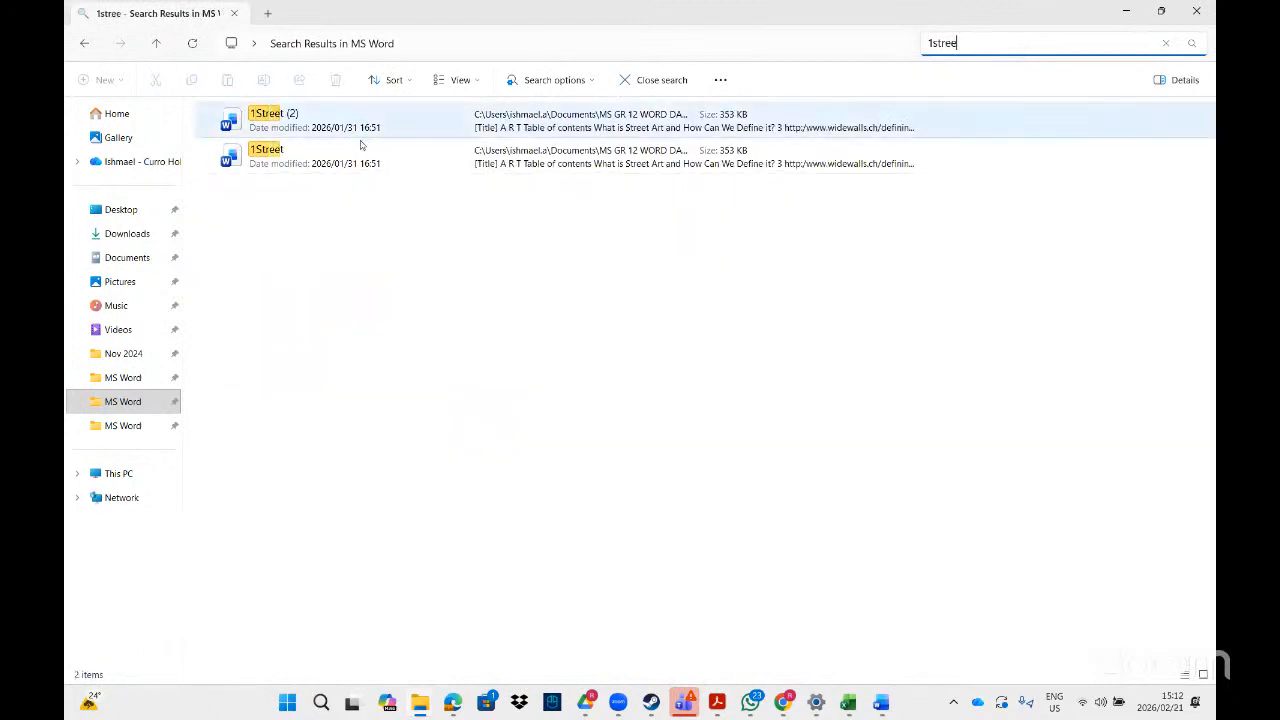
left_click(362, 148)
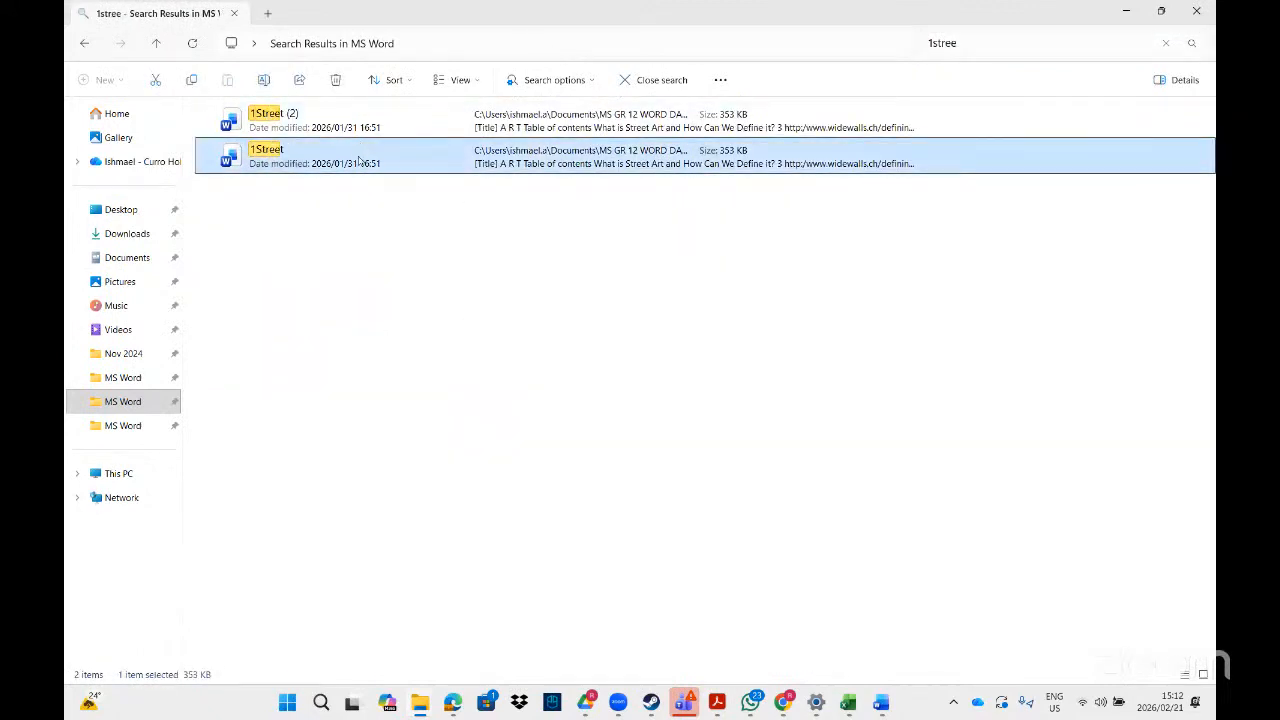
double_click(362, 162)
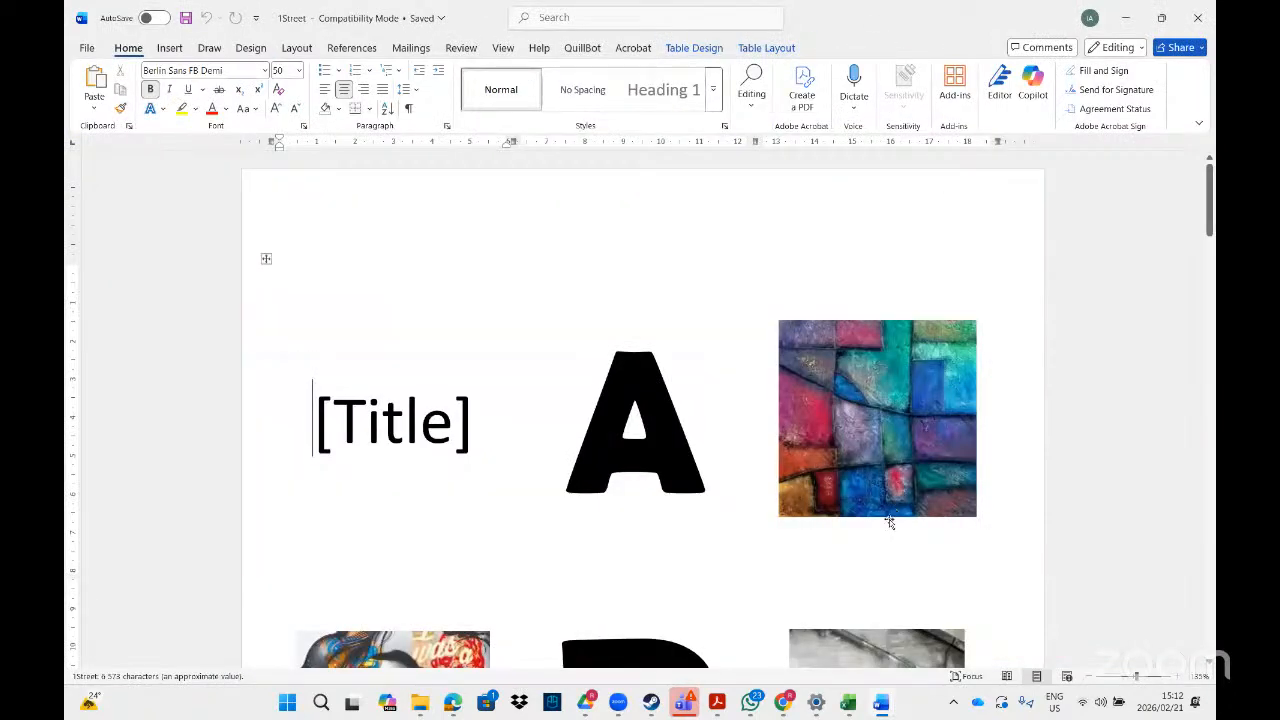
Step: Close the 1Carnival document, keeping 1Street open
mouse_move(878, 706)
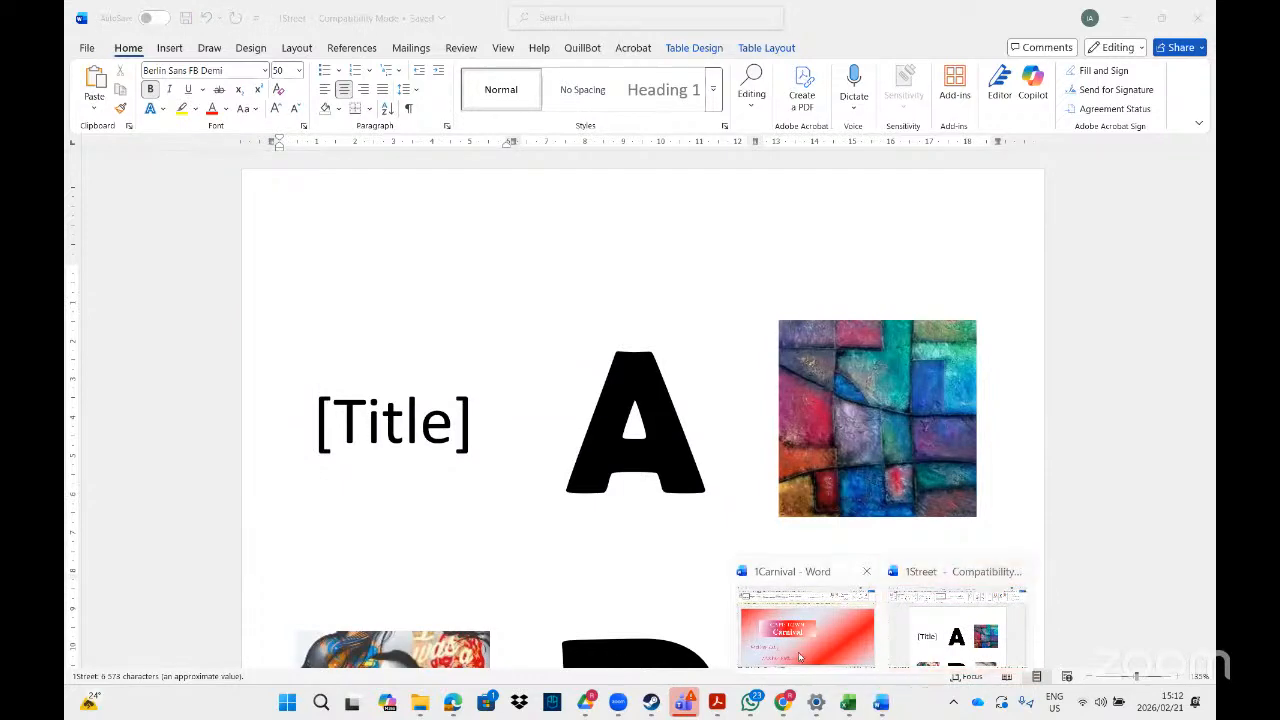
left_click(864, 571)
left_click(697, 549)
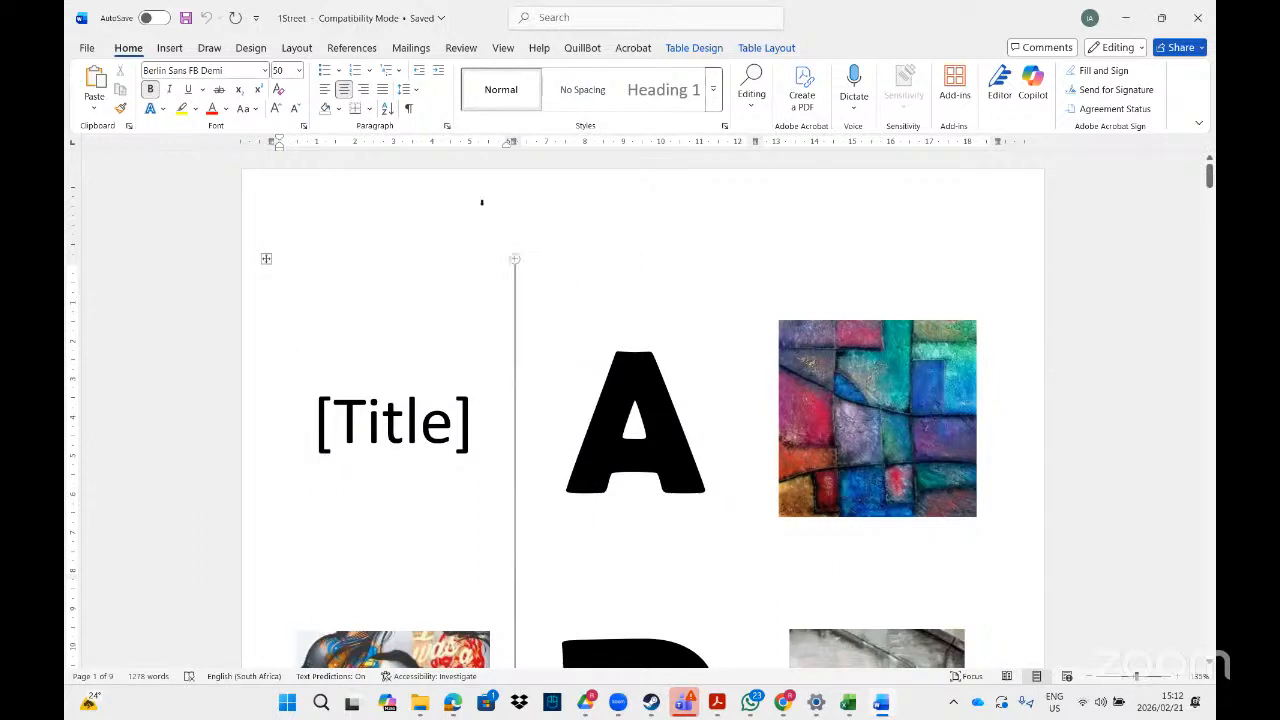
Step: Open the 1Street page setup margins, check the 1Street task in the PDF and view which parts the settings can apply to
double_click(441, 141)
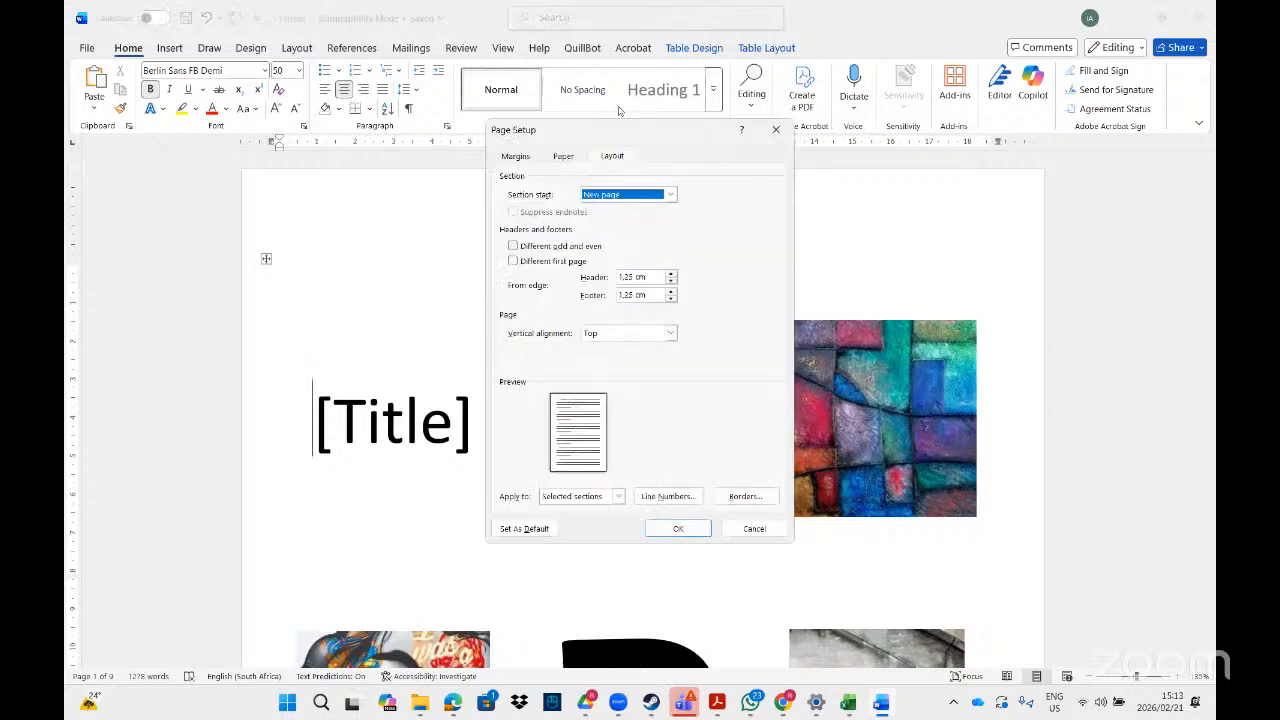
left_click(514, 157)
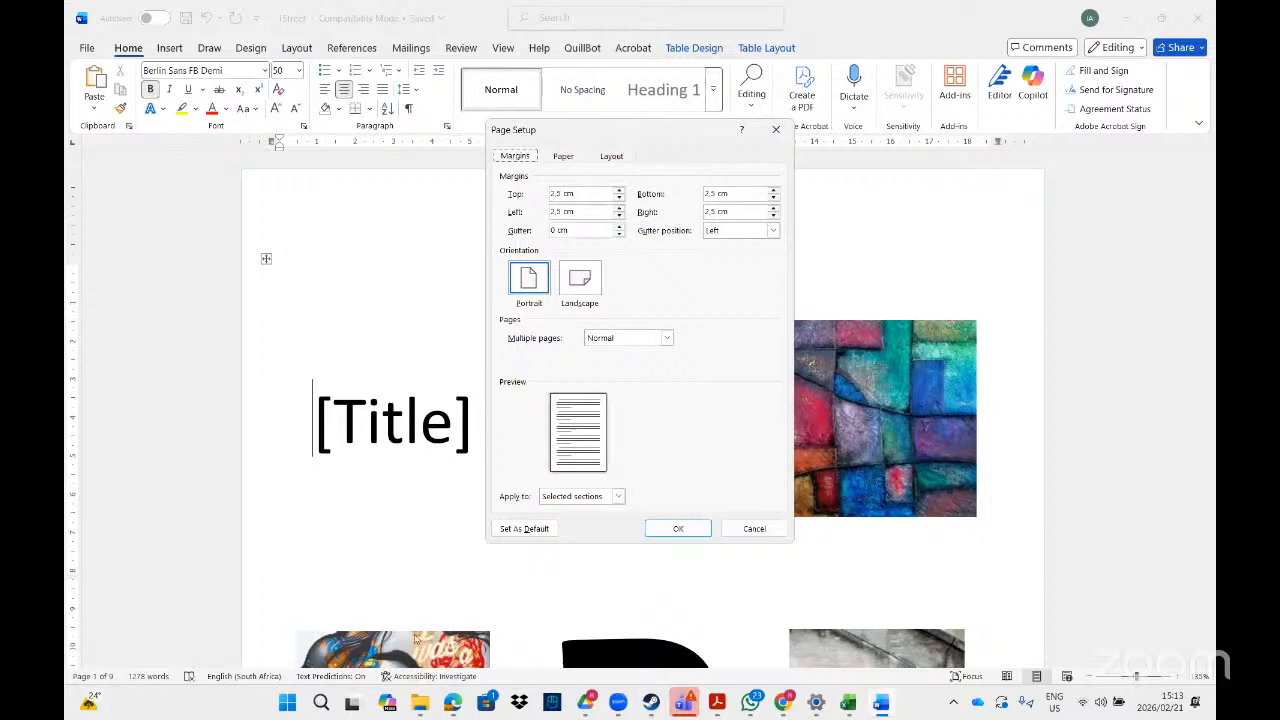
left_click(716, 703)
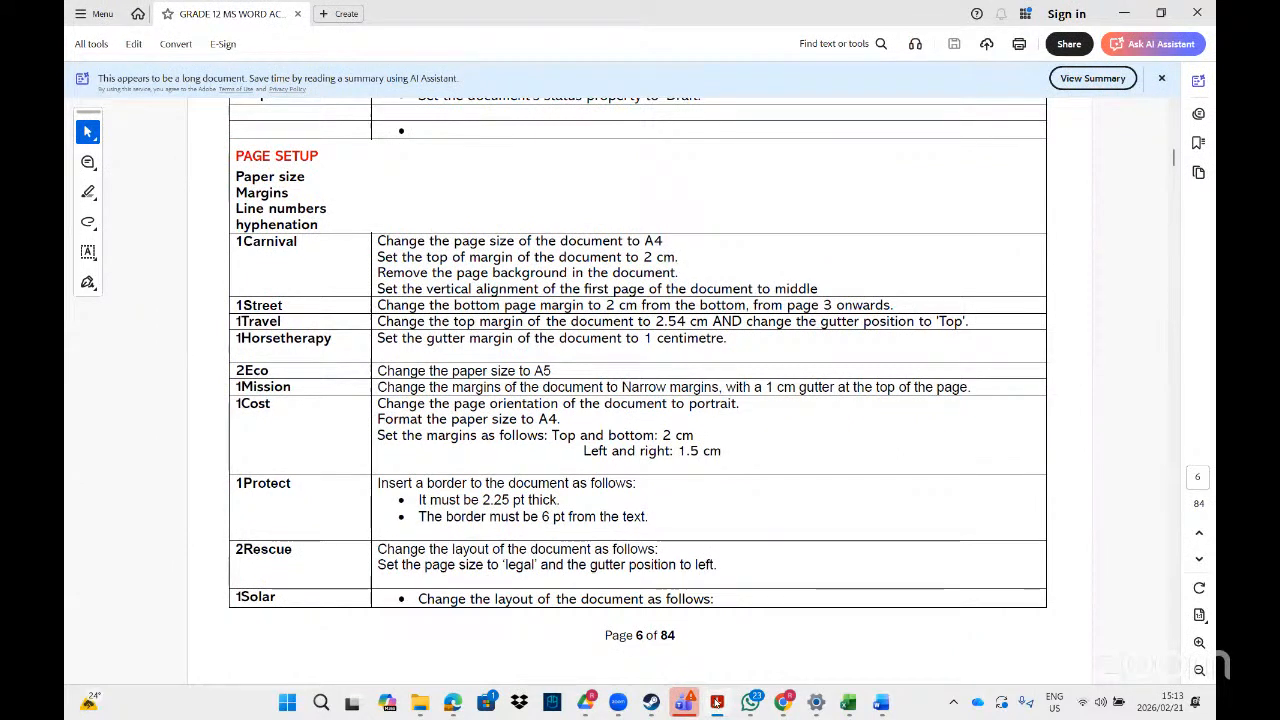
key("alt+Tab")
left_click(618, 497)
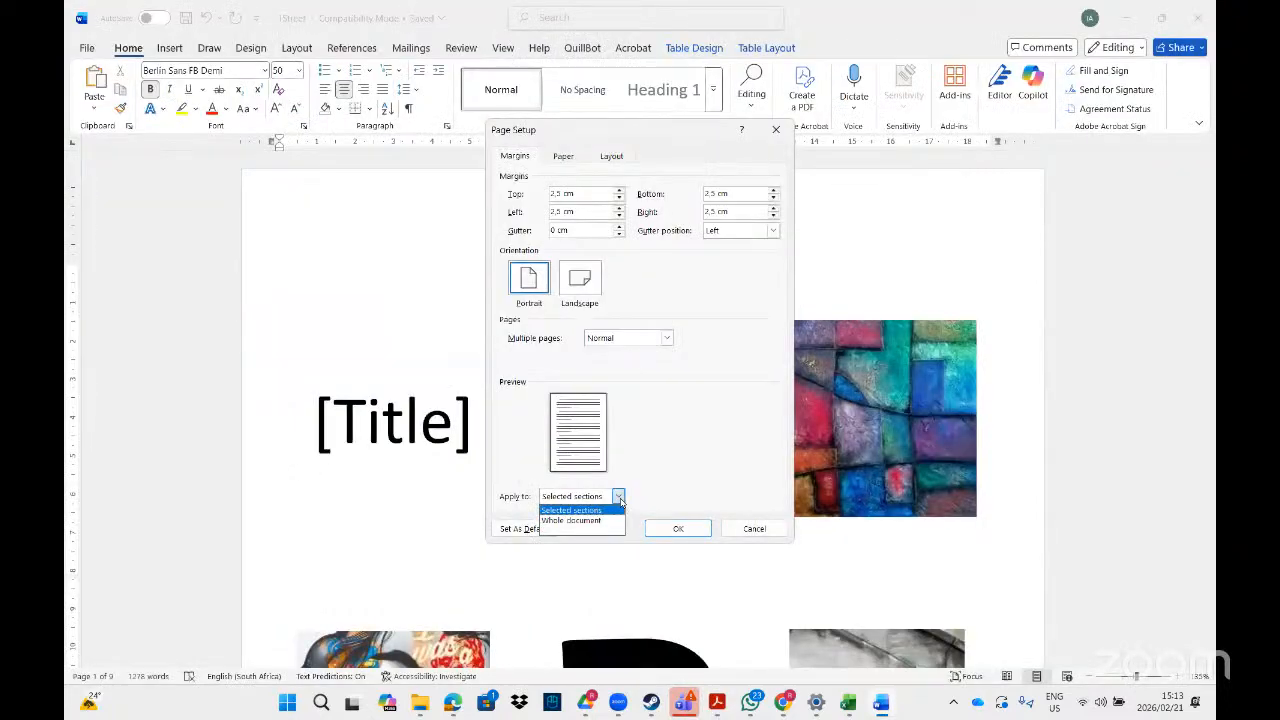
left_click(620, 501)
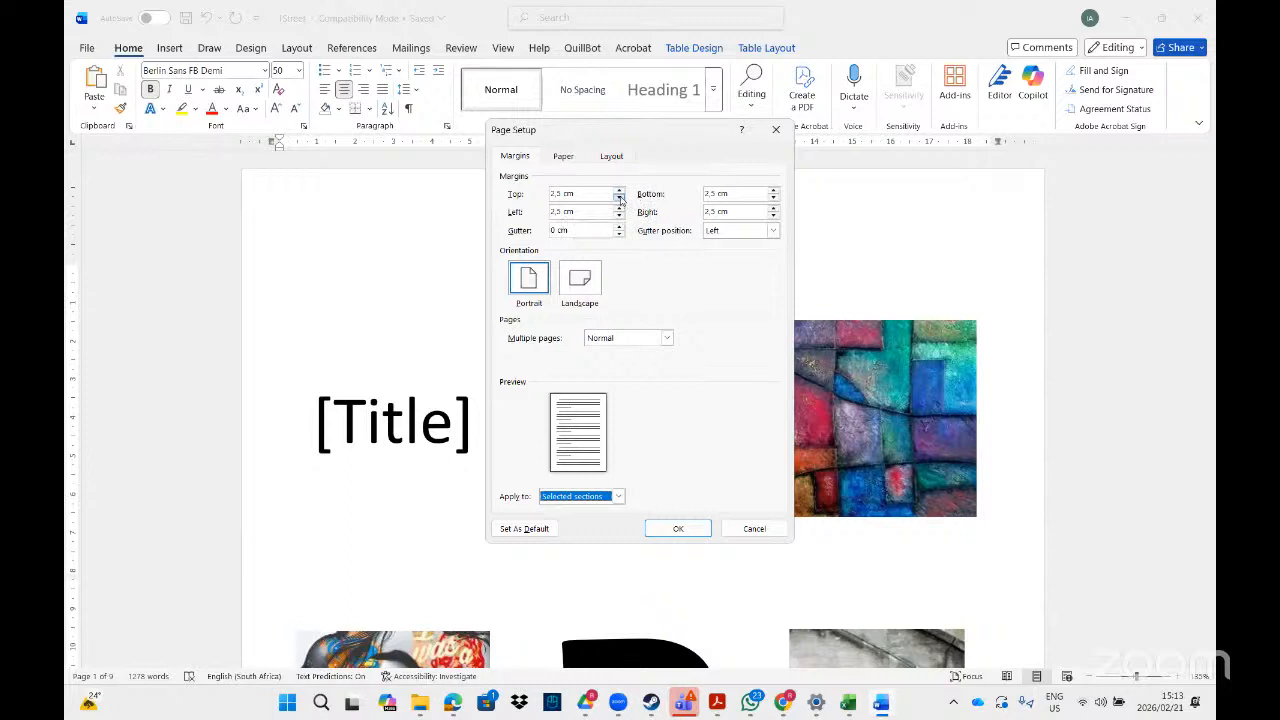
left_click(620, 200)
left_click(620, 200)
left_click(620, 200)
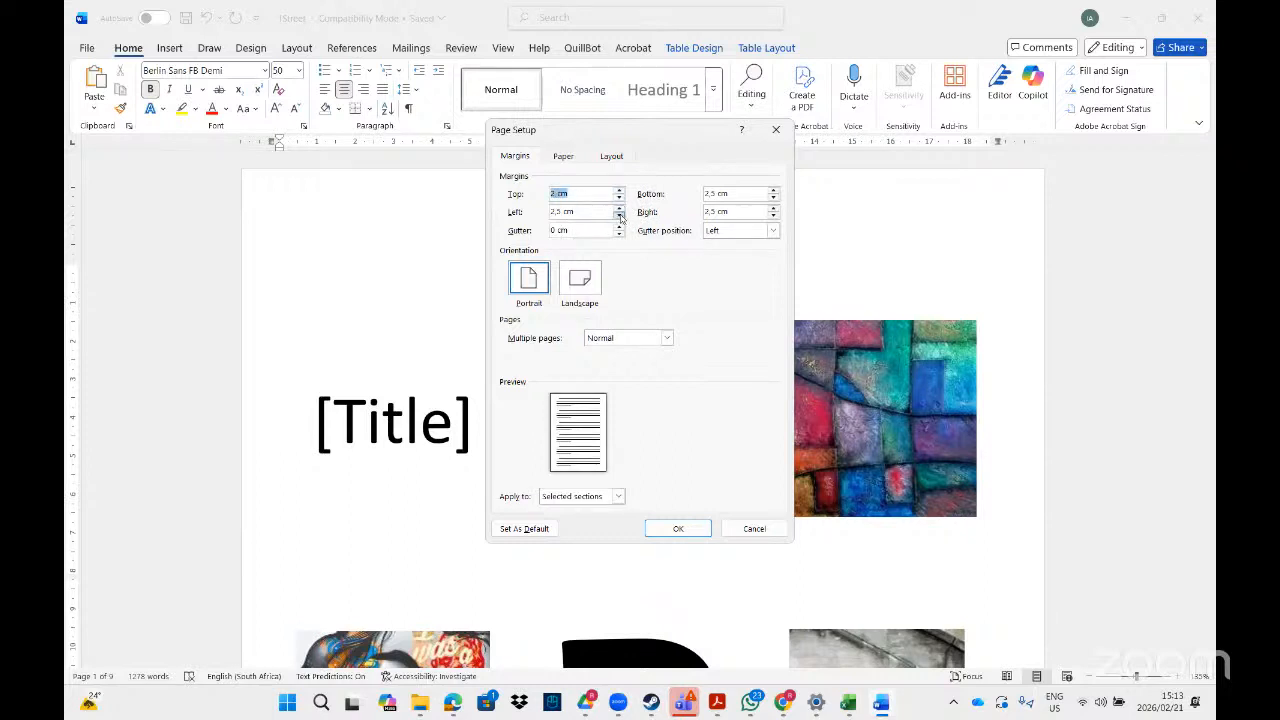
left_click(774, 198)
left_click(775, 199)
left_click(619, 191)
left_click(619, 190)
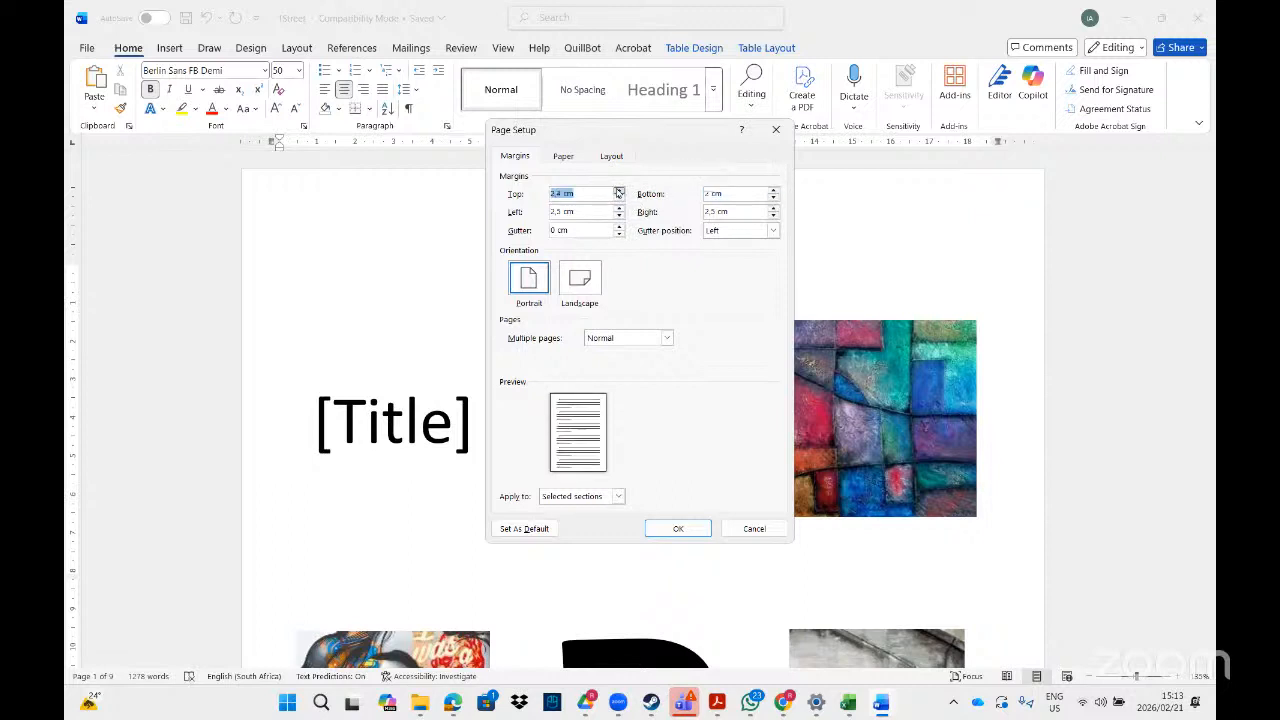
left_click(619, 190)
left_click(754, 528)
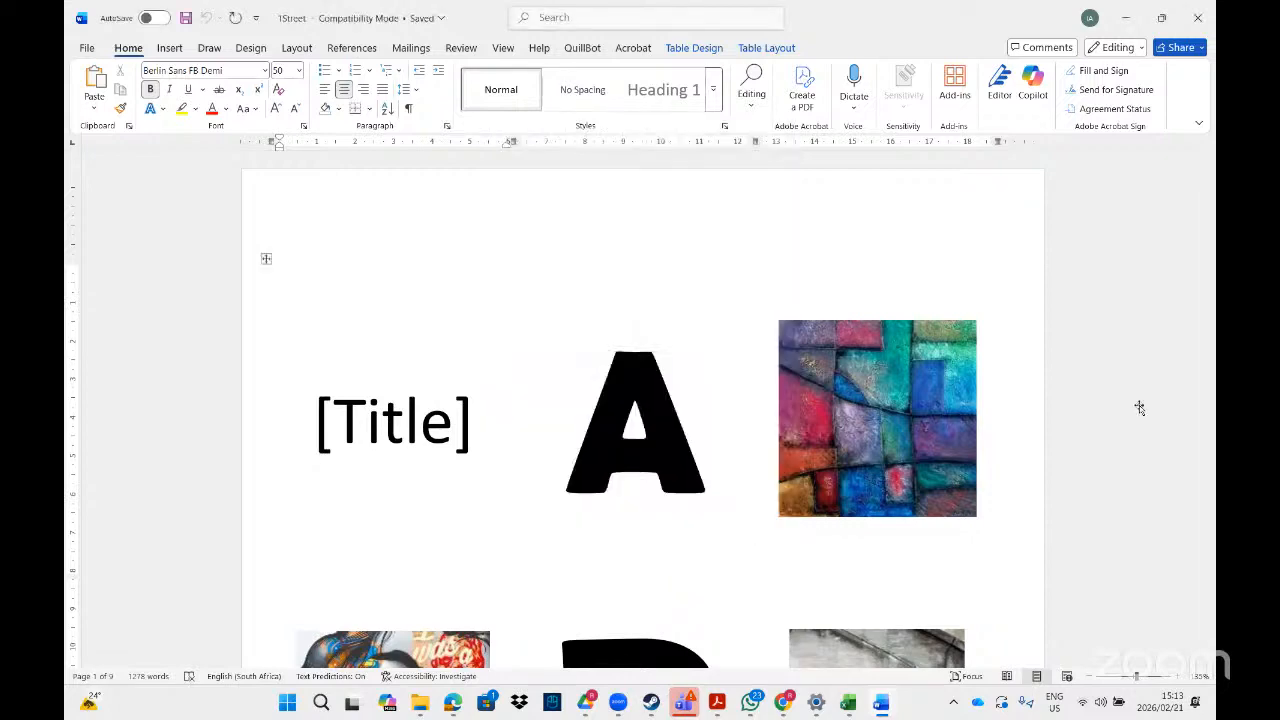
Step: Select the 1Street content from page 3 to the end and set the bottom margin of the selected sections to 2 cm
left_click_drag(1210, 176, 1210, 272)
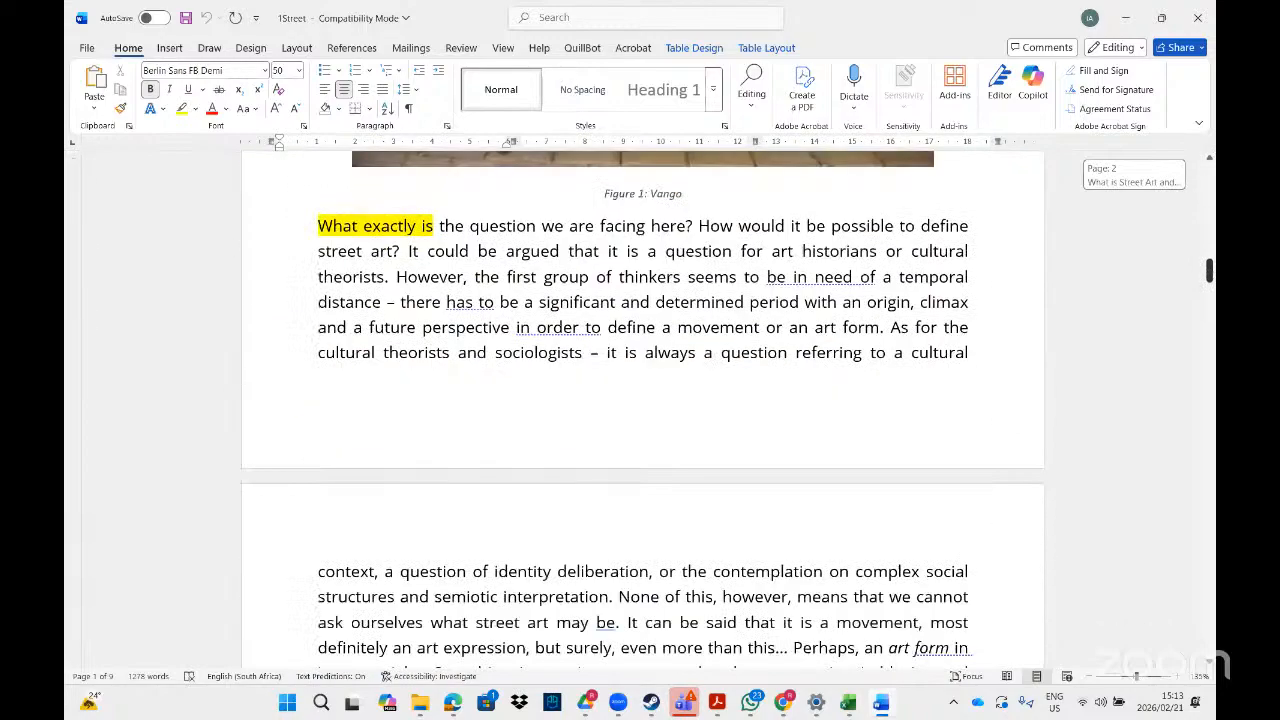
scroll(333, 169, "down", 4)
left_click_drag(320, 165, 1140, 714)
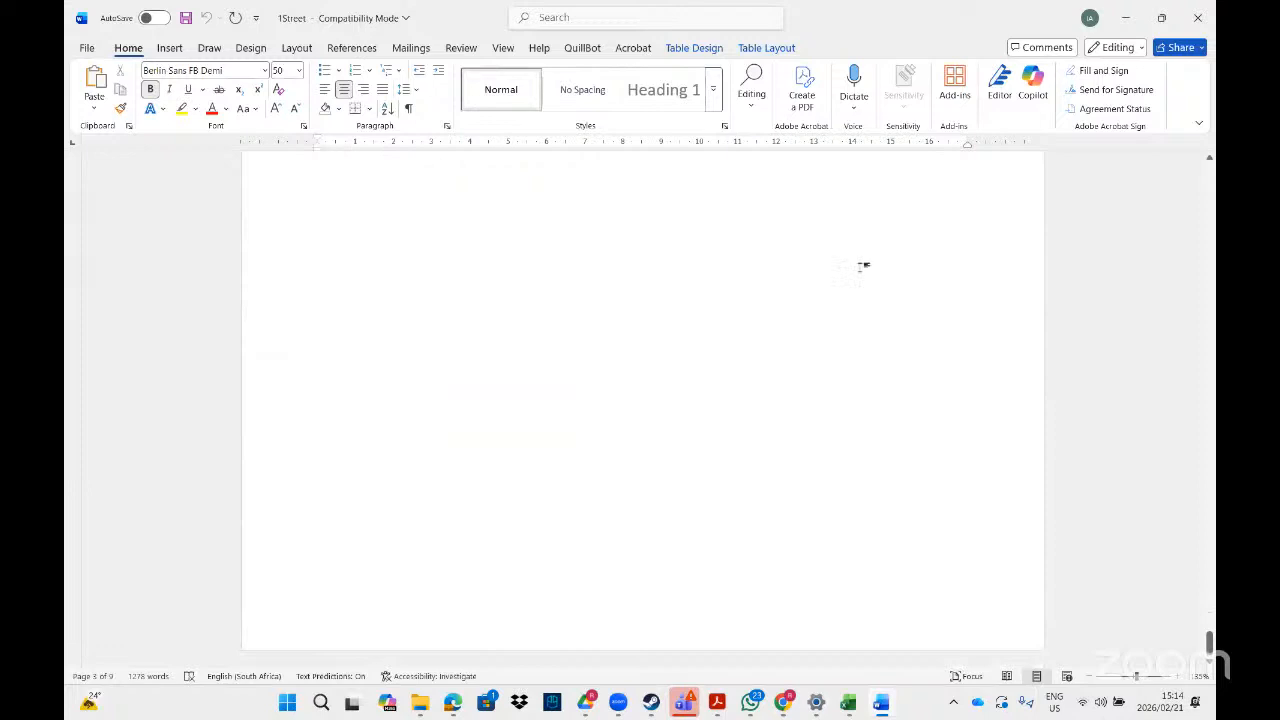
double_click(489, 141)
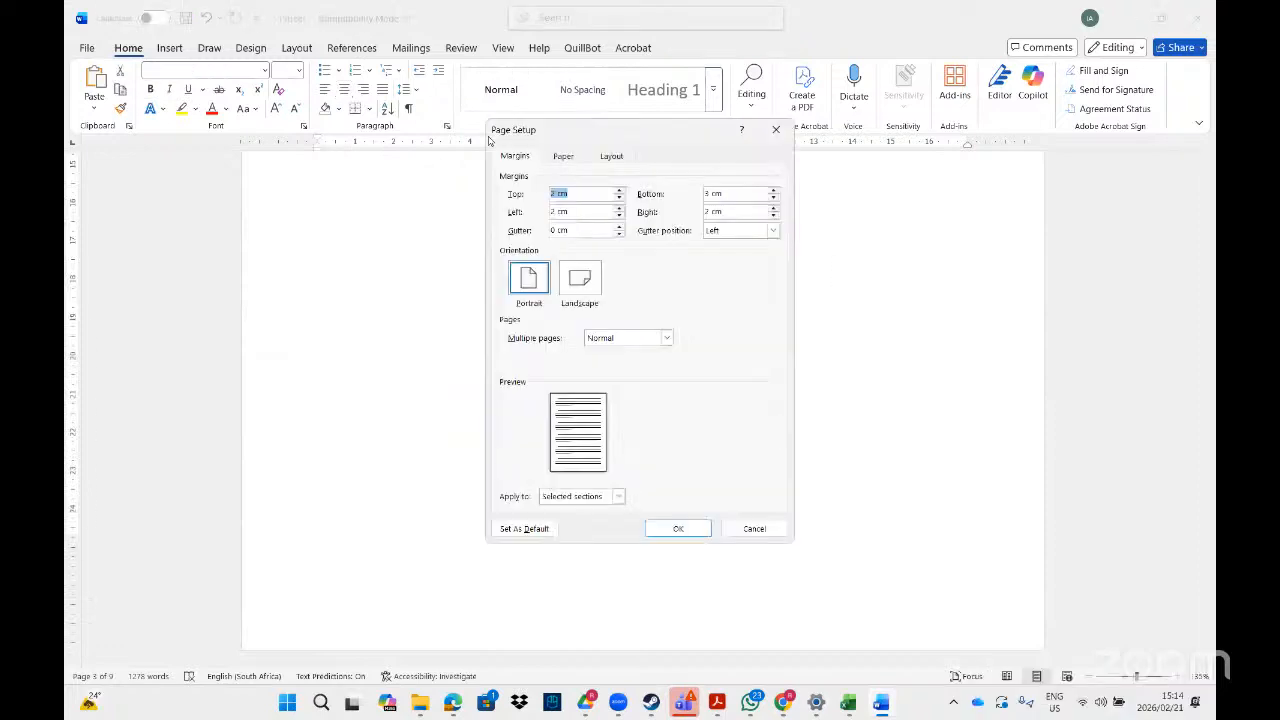
left_click(772, 201)
left_click(679, 530)
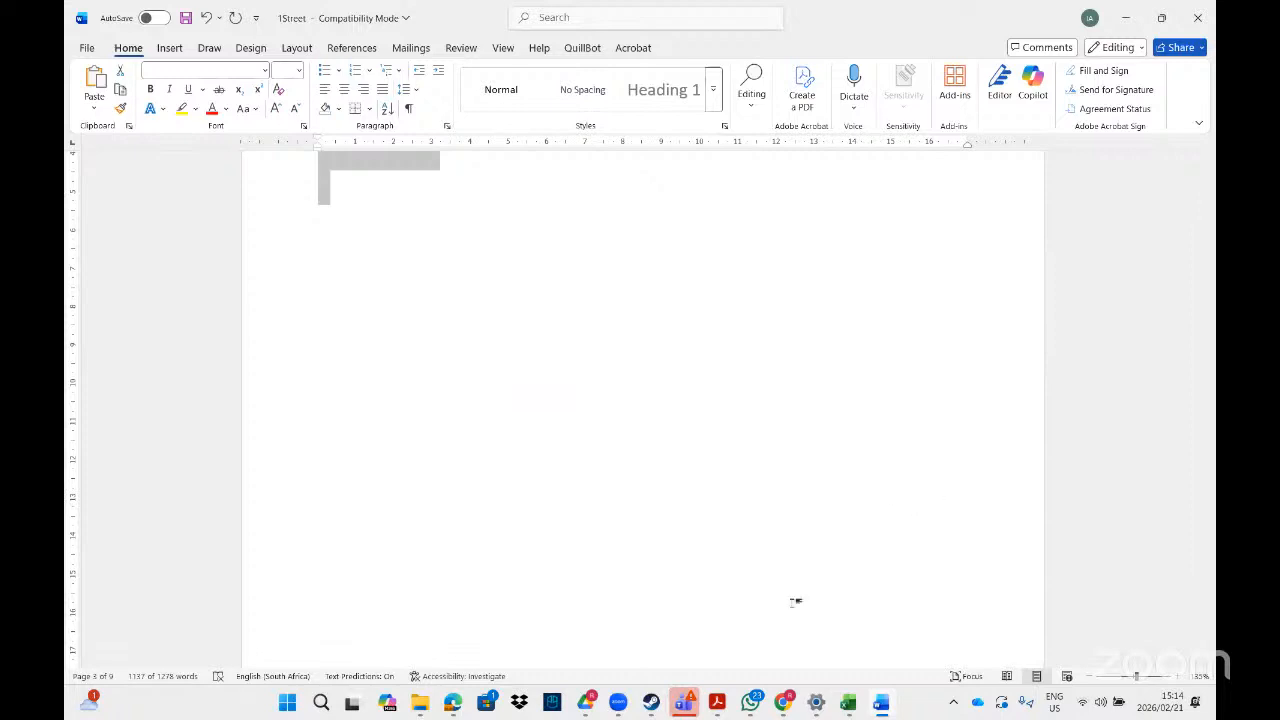
Step: Check the 1Travel task in the PDF, search the MS Word folder for "1trav" and open the 1Travel document
left_click(720, 705)
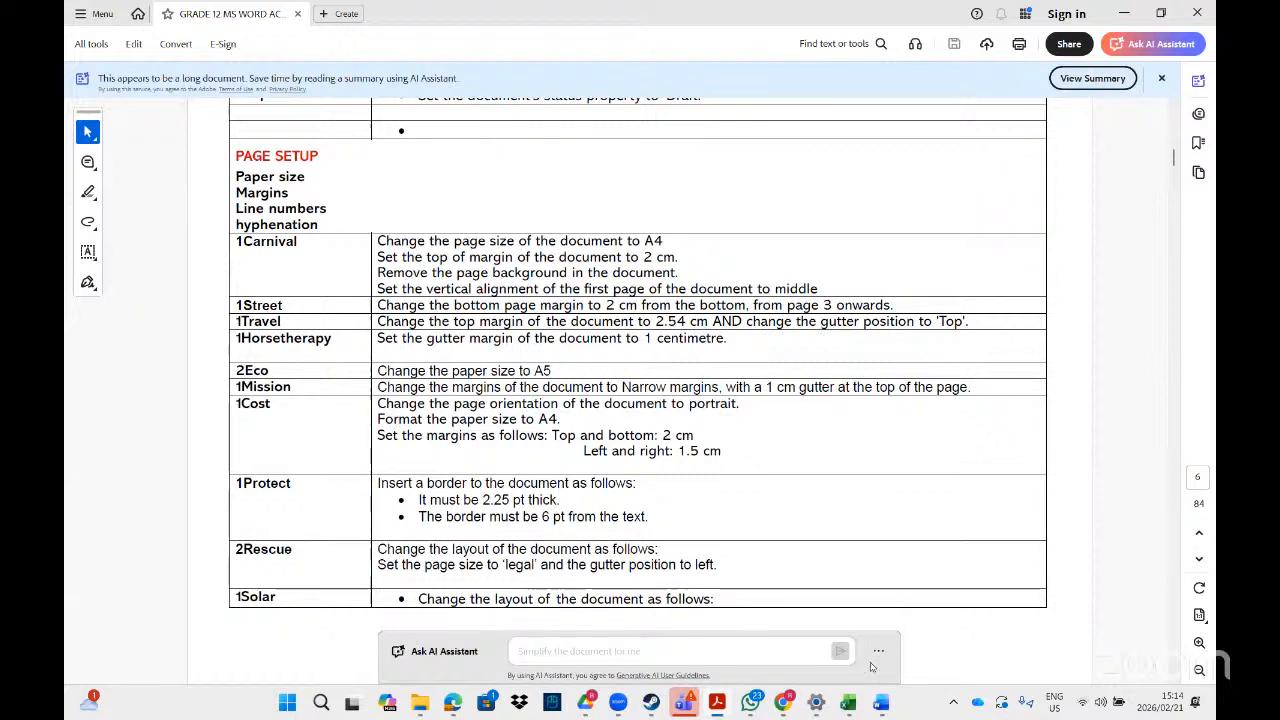
key("alt+Tab")
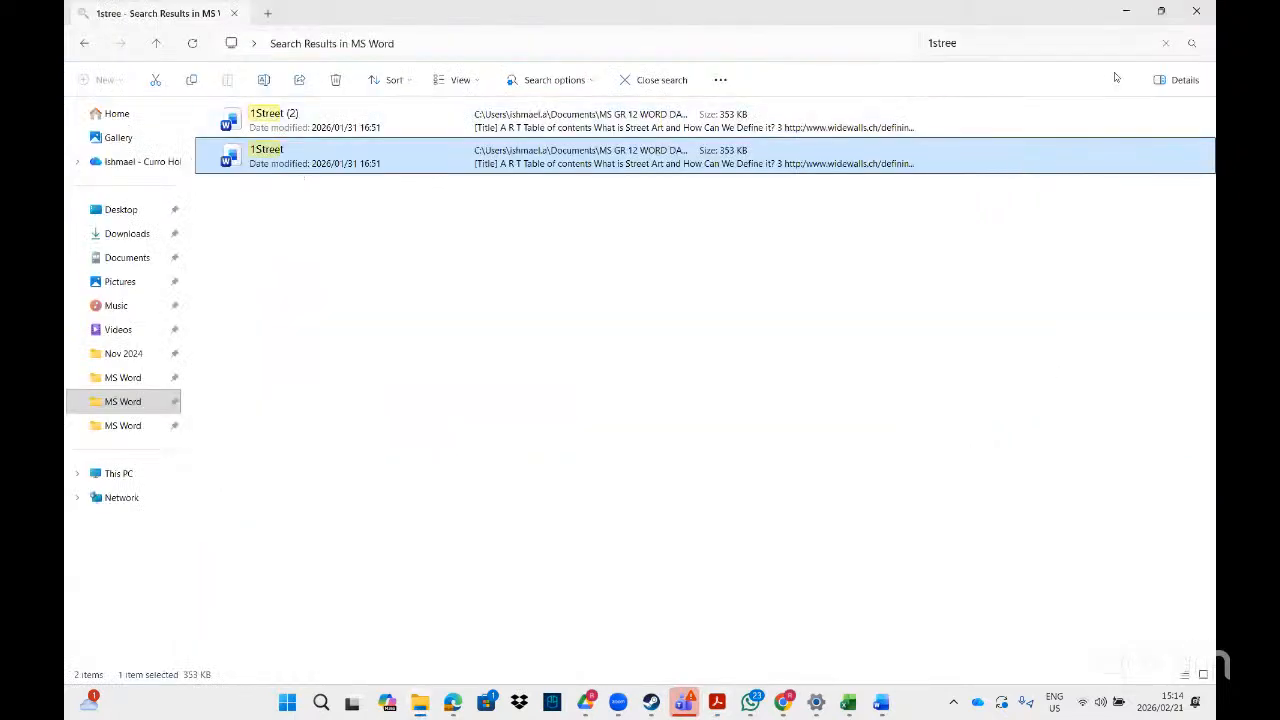
left_click(1035, 44)
key("BackSpace")
key("BackSpace")
key("BackSpace")
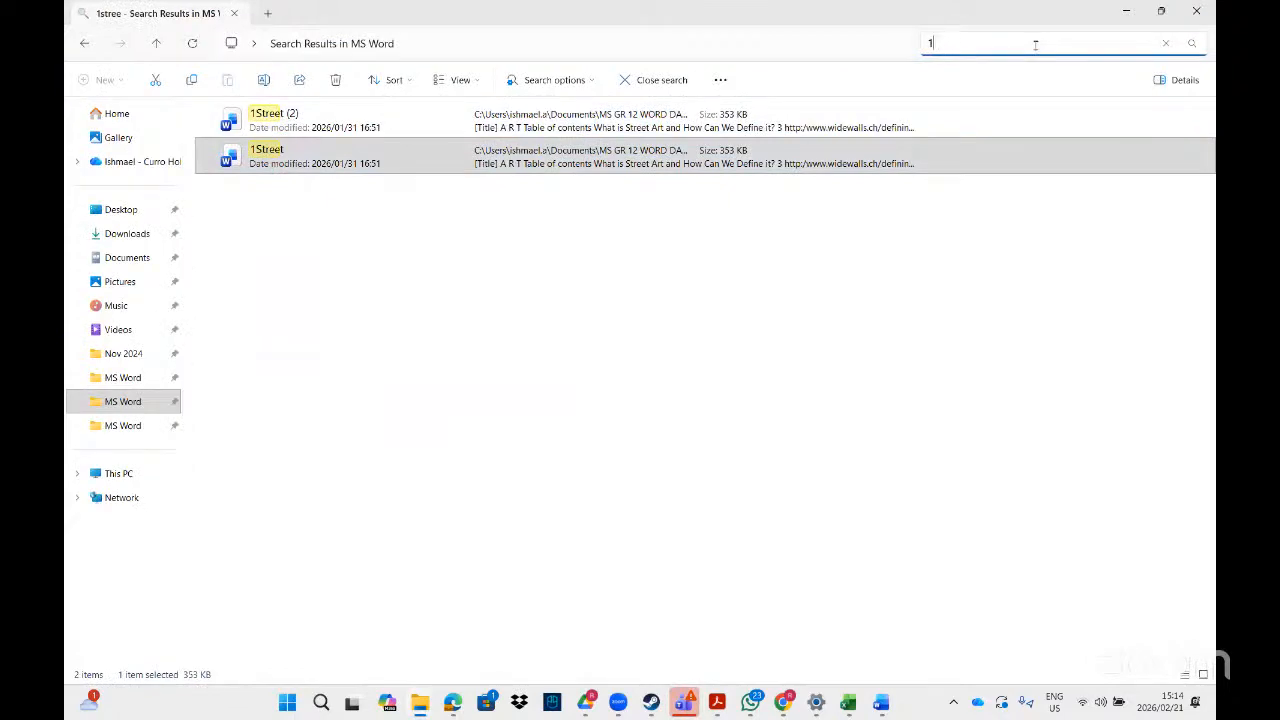
type("trav")
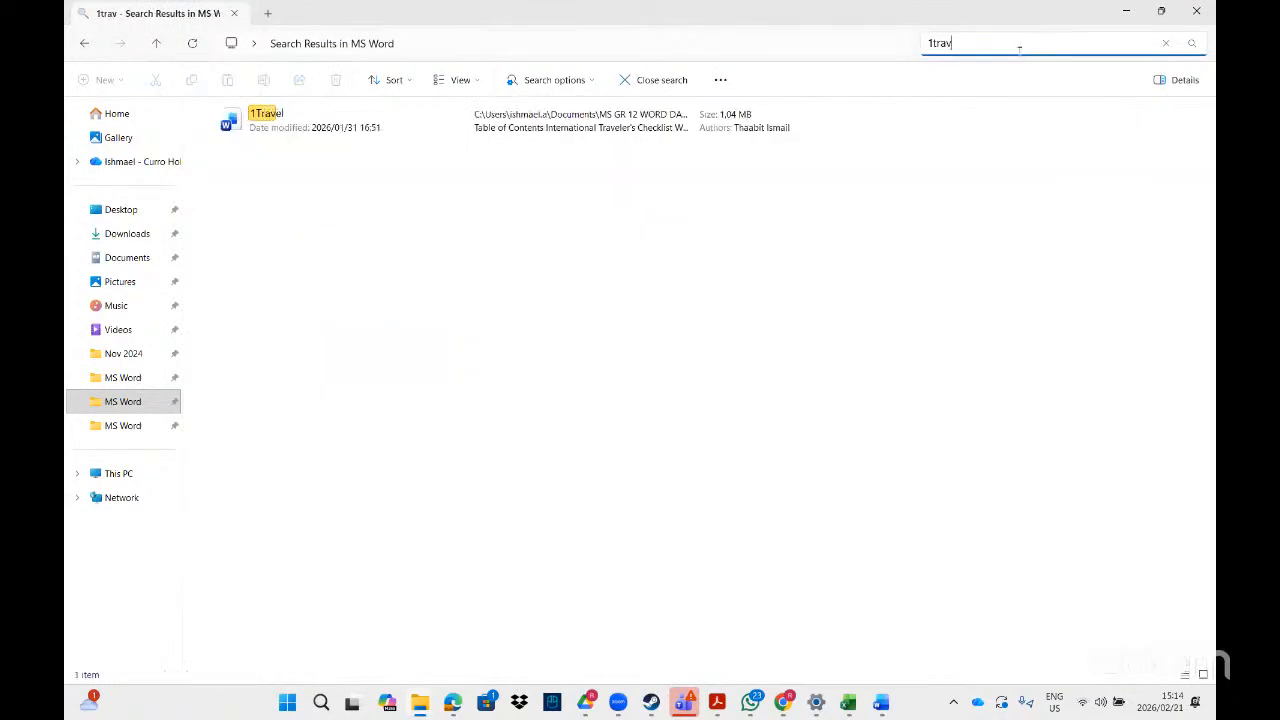
double_click(414, 106)
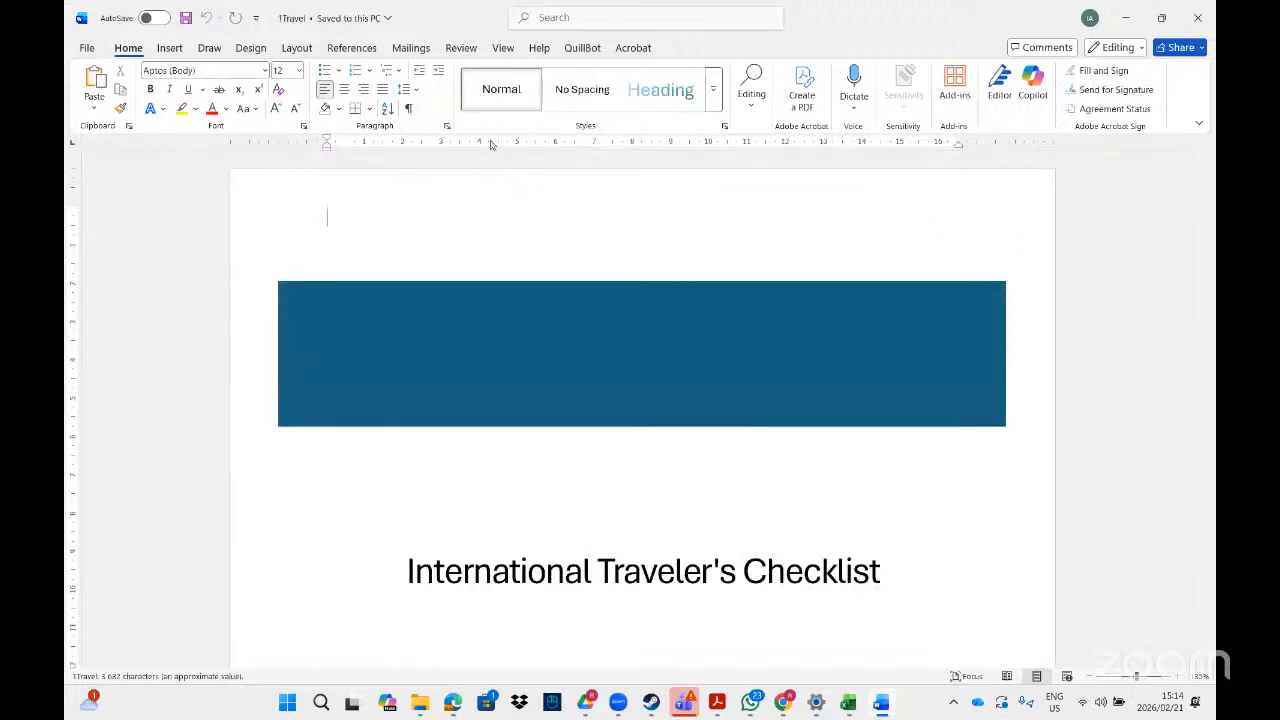
Step: Check the 1Travel task in the PDF and set the document's top margin to 2,54 cm and its gutter position to Top
double_click(490, 144)
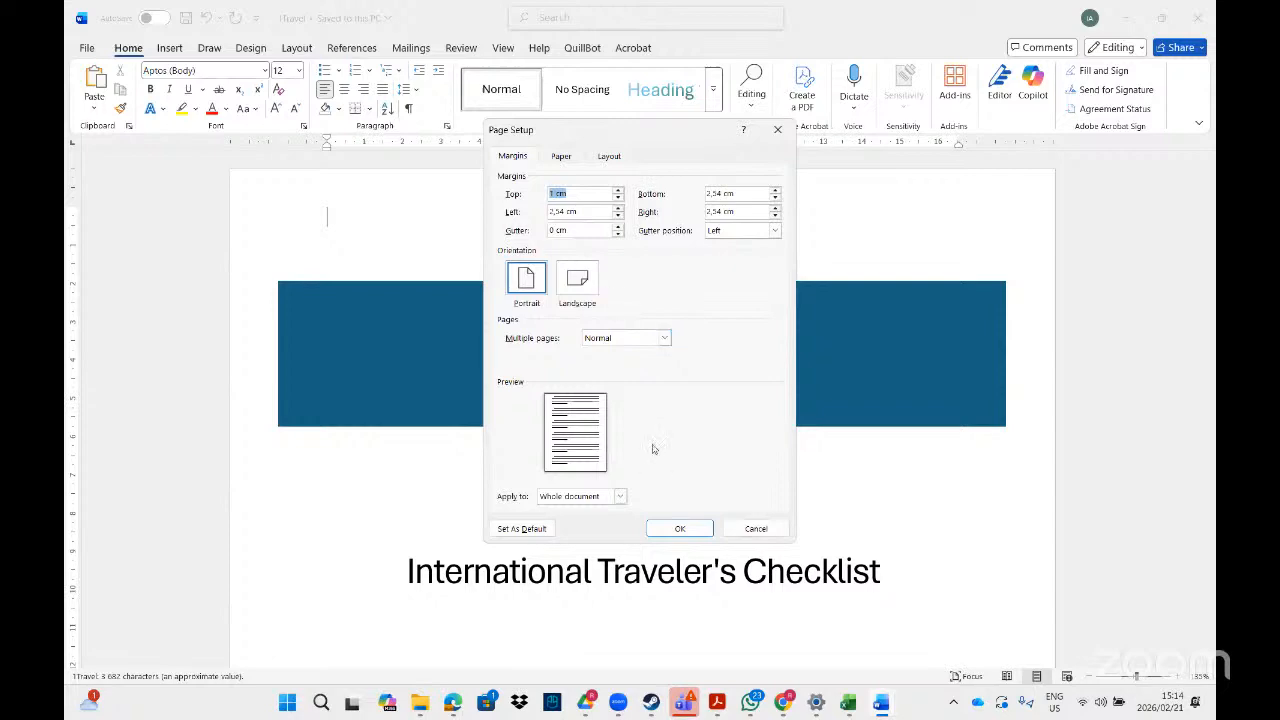
left_click(717, 703)
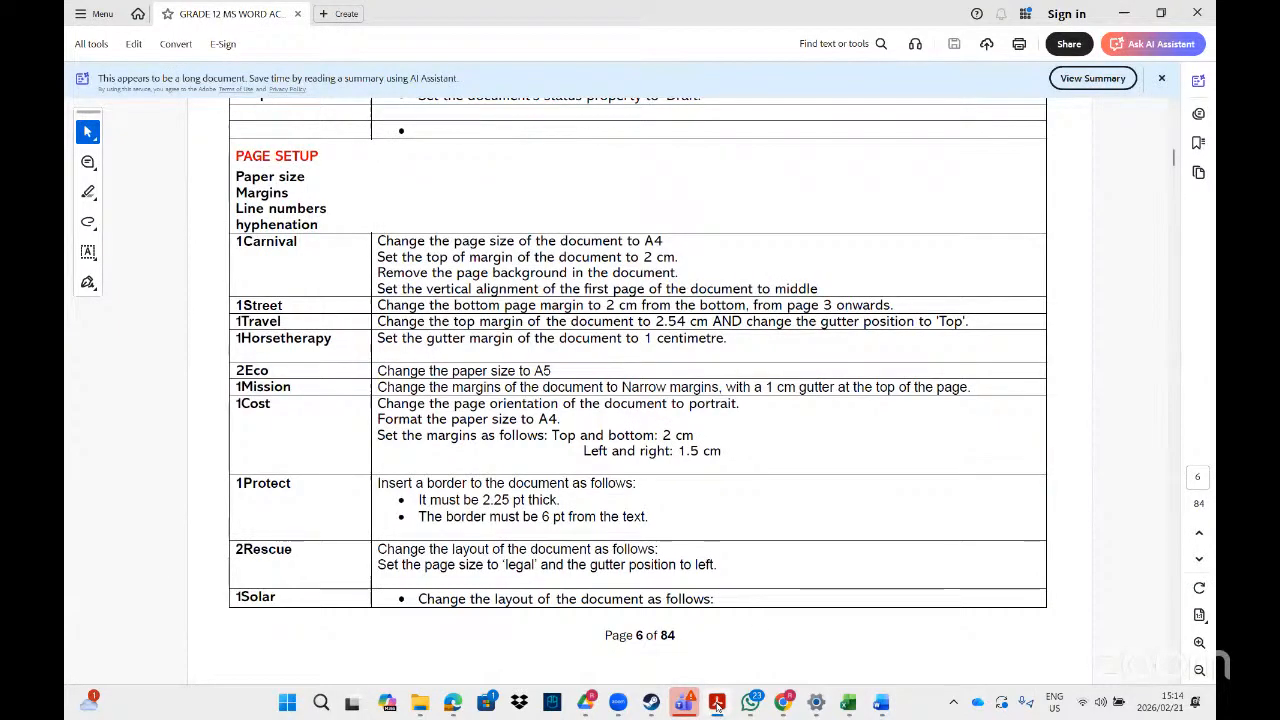
key("alt+Tab")
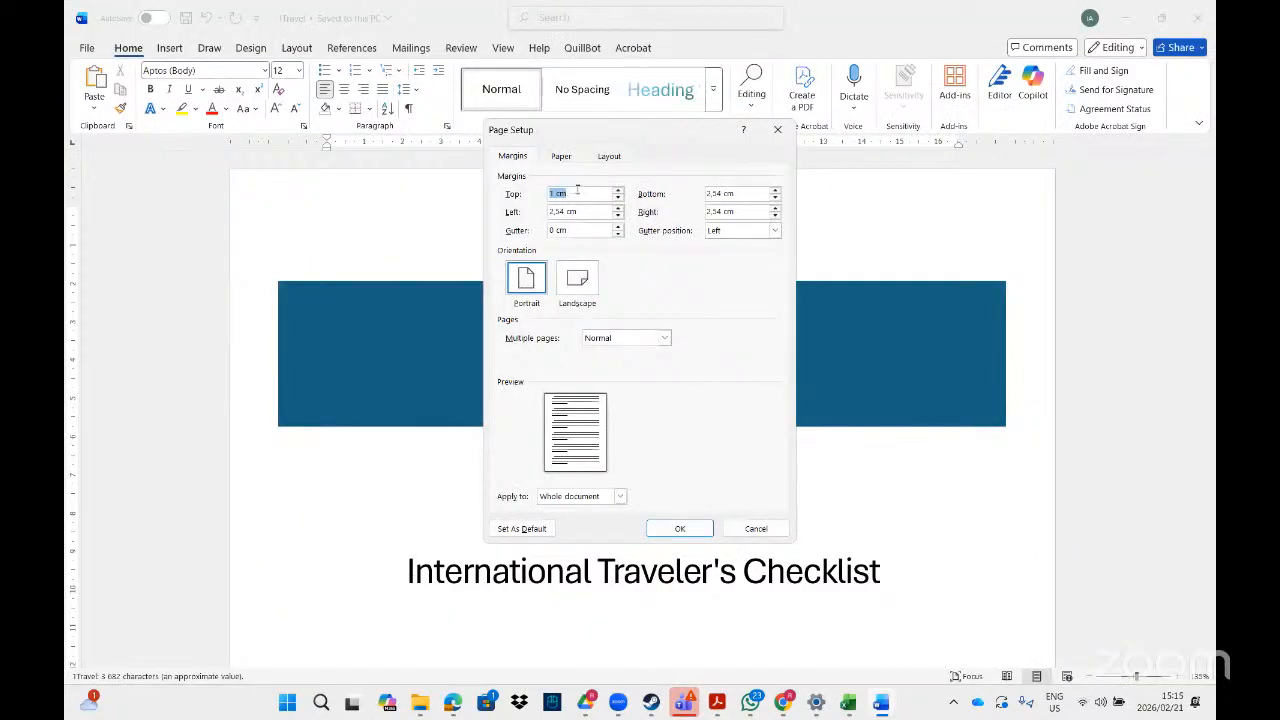
type("2,54")
left_click(775, 231)
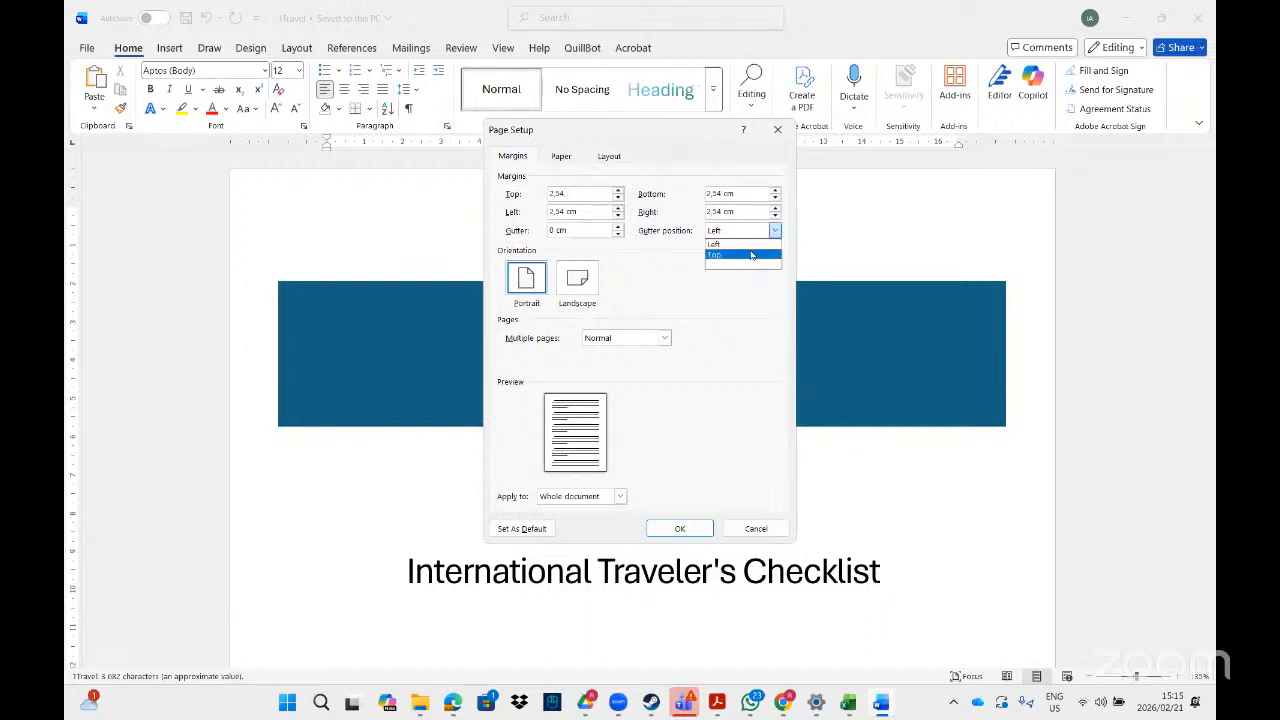
left_click(749, 254)
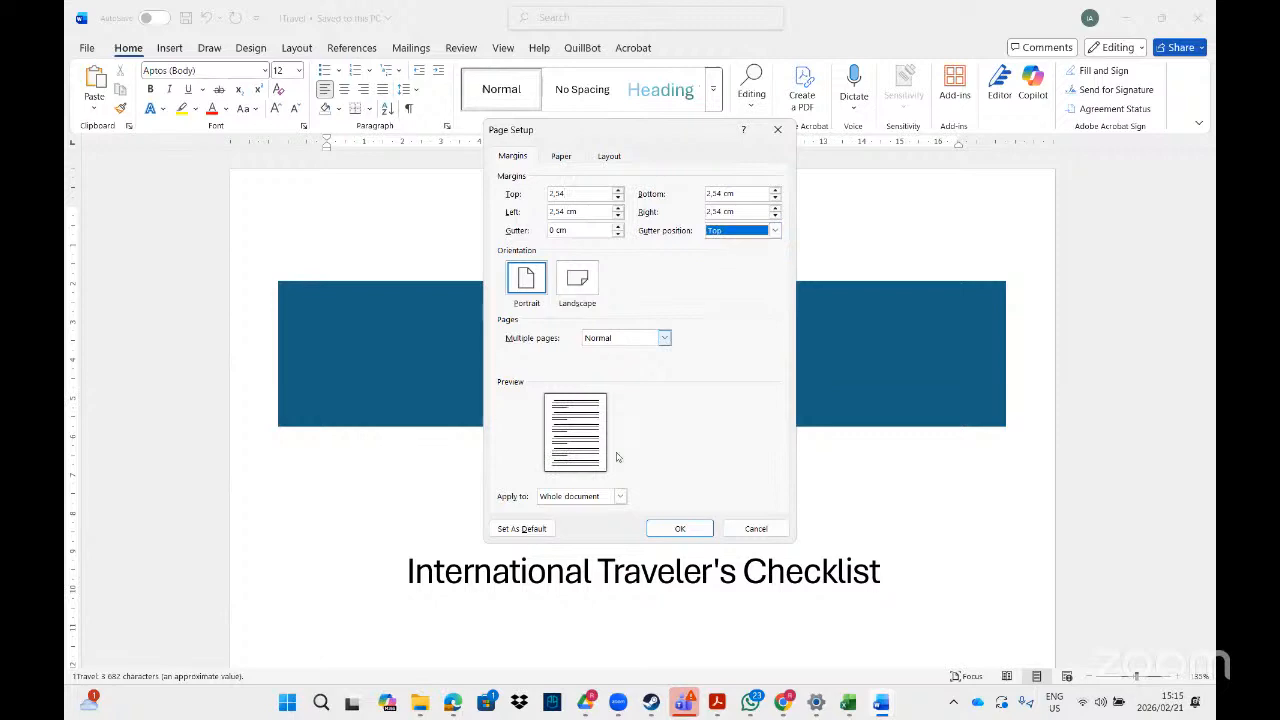
Step: Check the gutter tasks in the PDF, set the 1Travel gutter to 1 cm and apply the page setup to the whole document
left_click(711, 693)
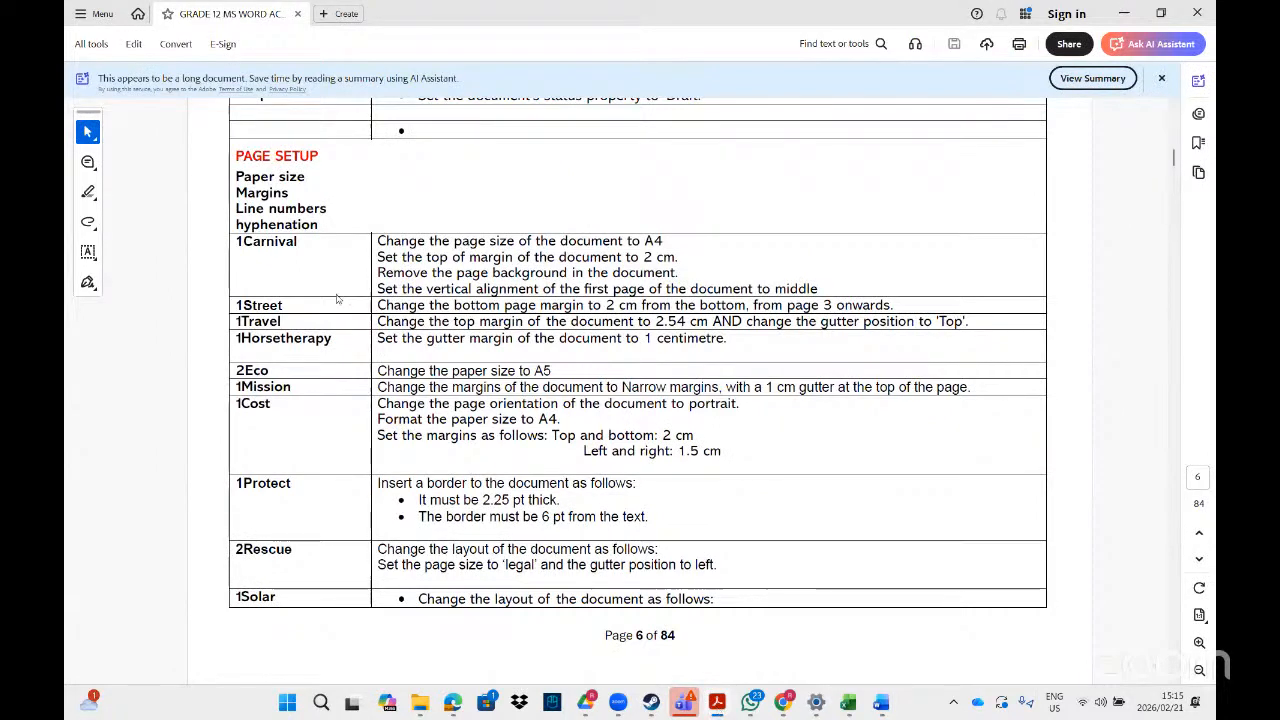
key("alt+Tab")
left_click(618, 228)
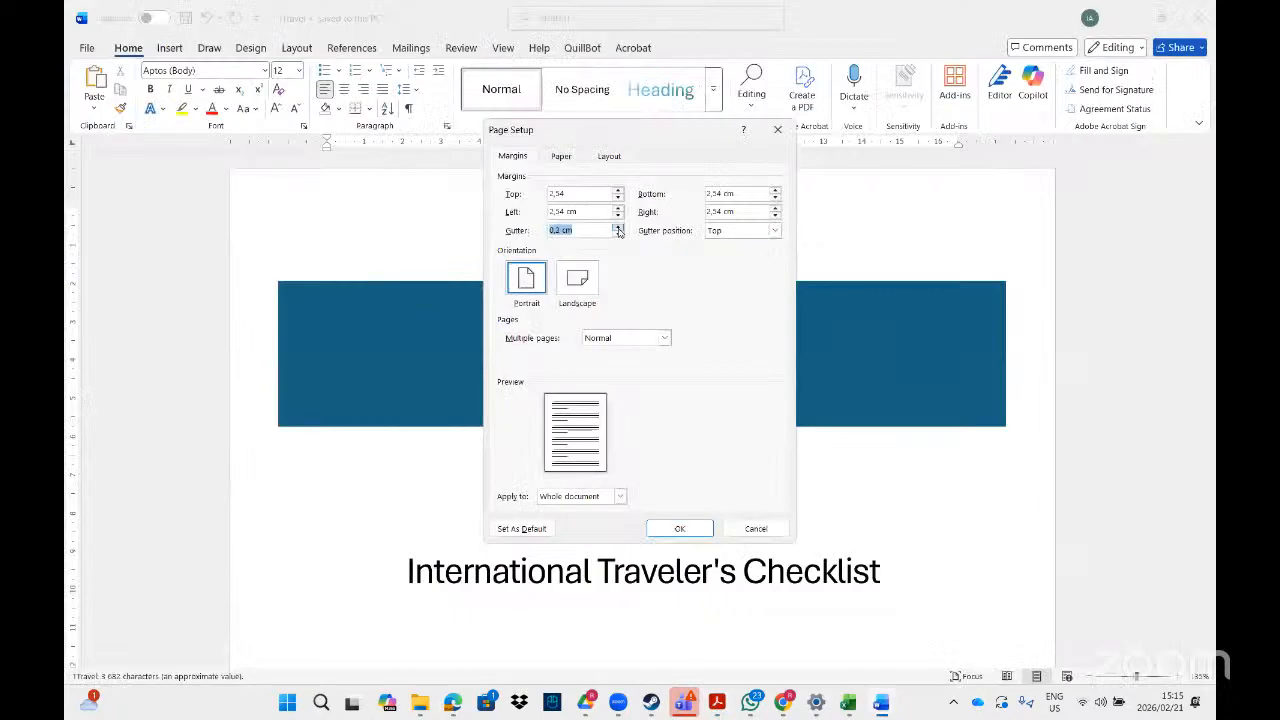
left_click(618, 228)
left_click(618, 228)
left_click(618, 228)
left_click(618, 228)
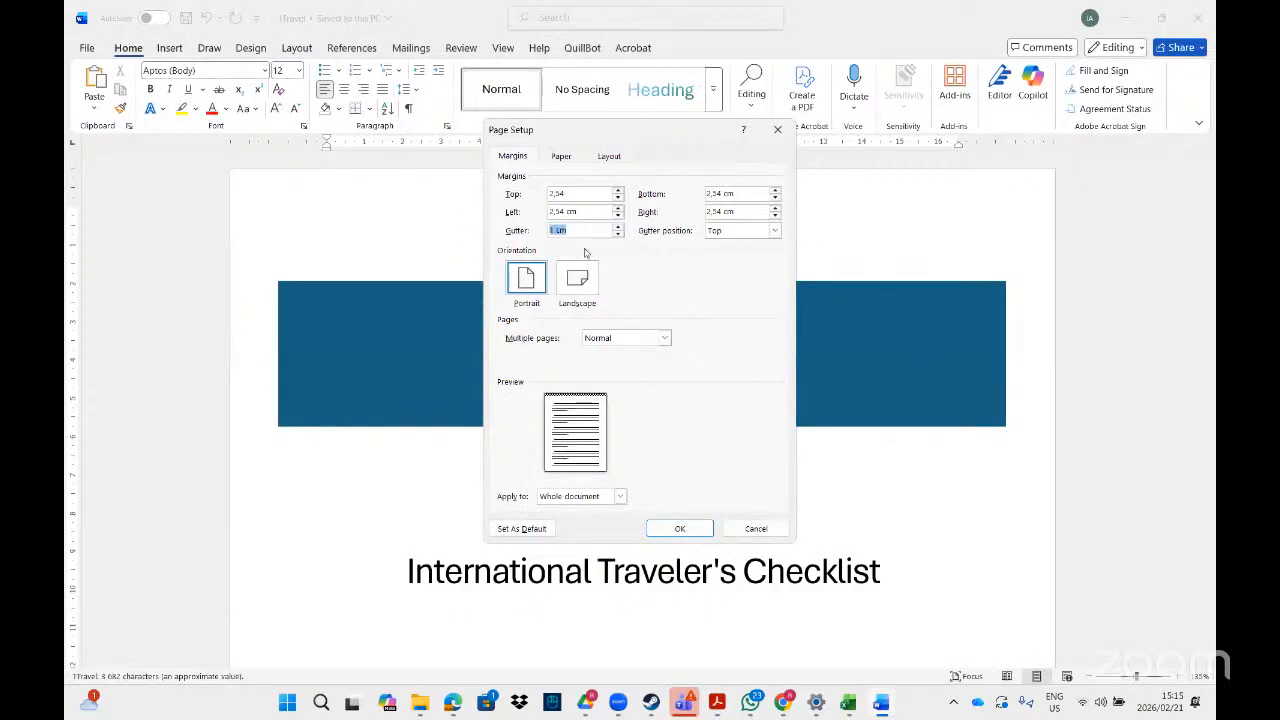
left_click(679, 530)
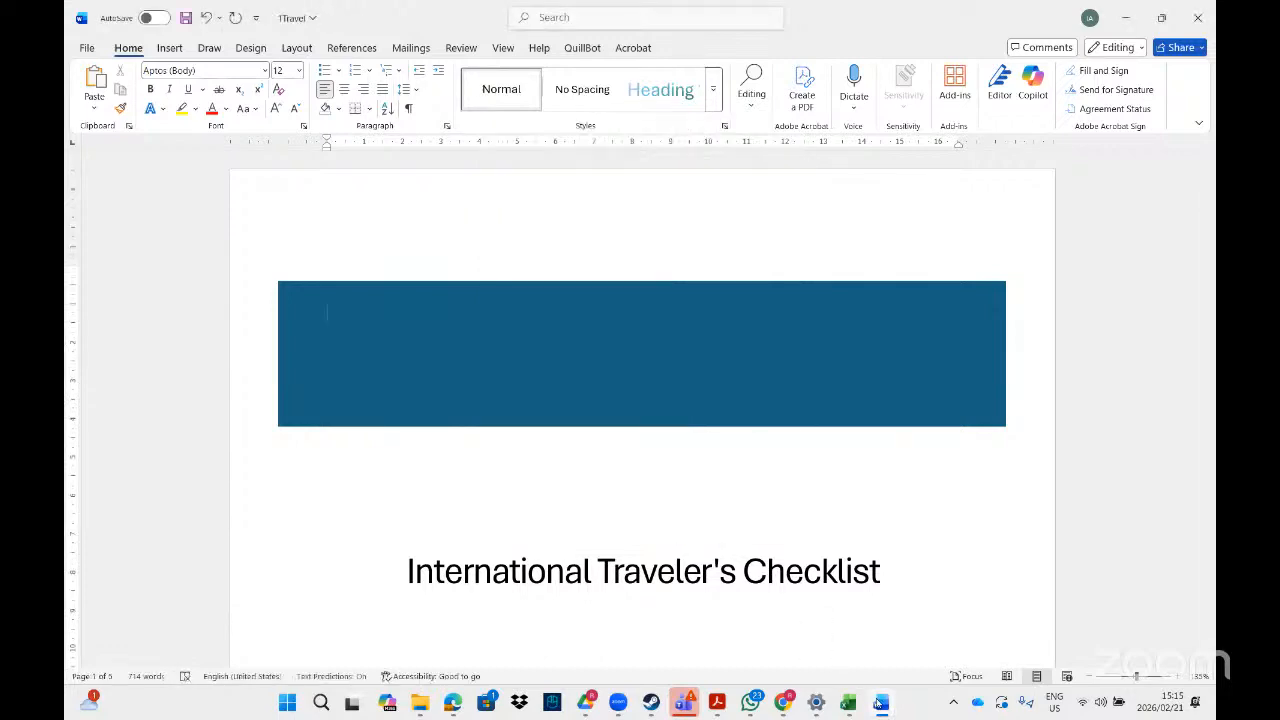
Step: Look at the remaining page setup tasks in the PDF and change the whole 1Travel document to landscape orientation
left_click(720, 703)
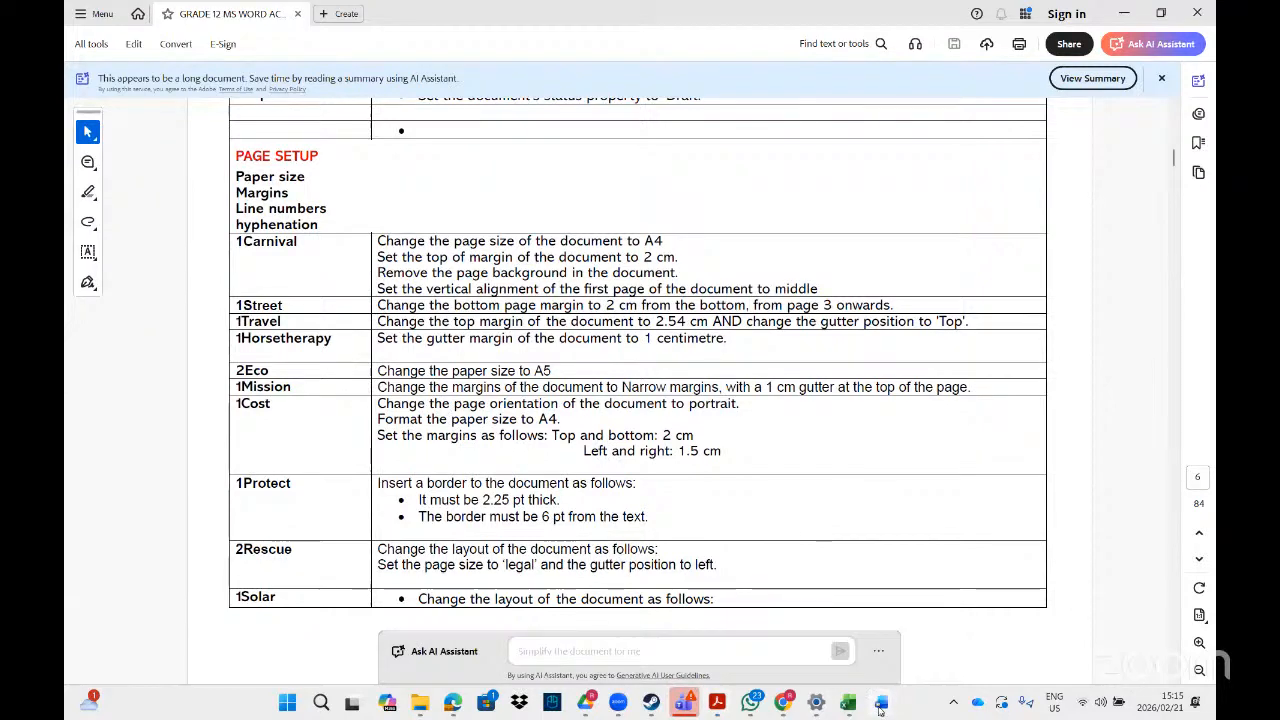
mouse_move(872, 694)
left_click(957, 620)
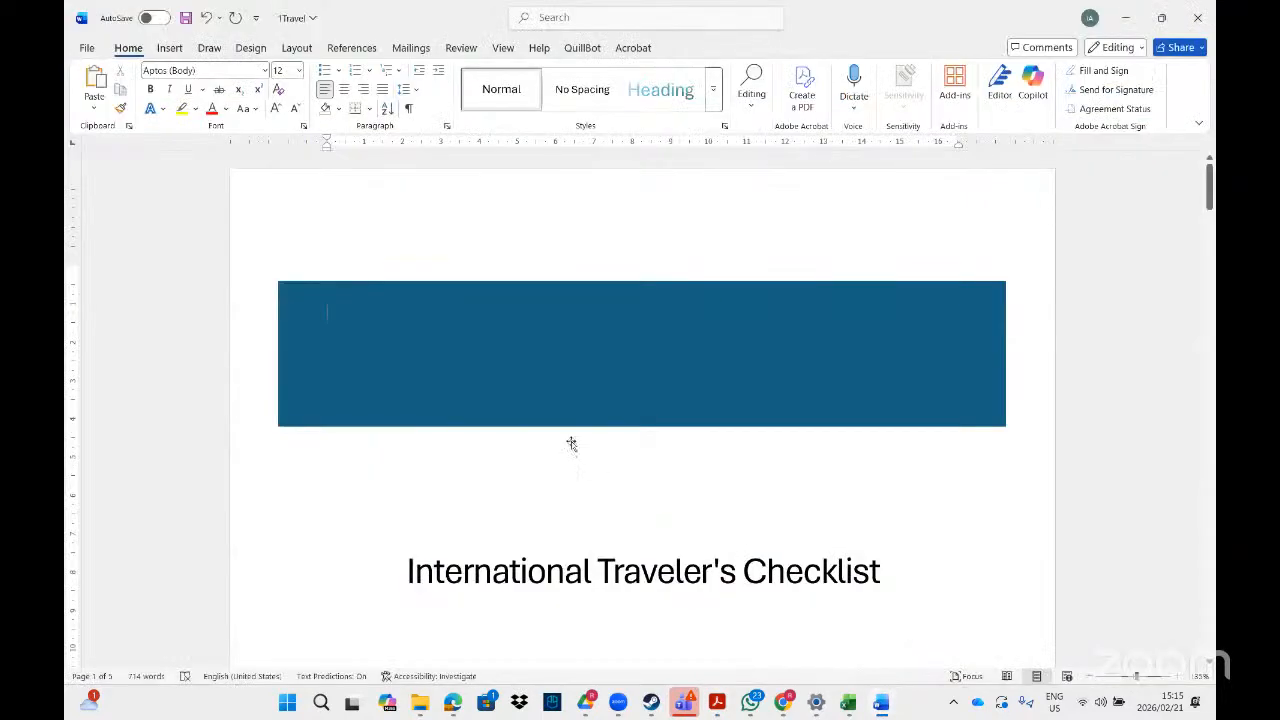
double_click(415, 142)
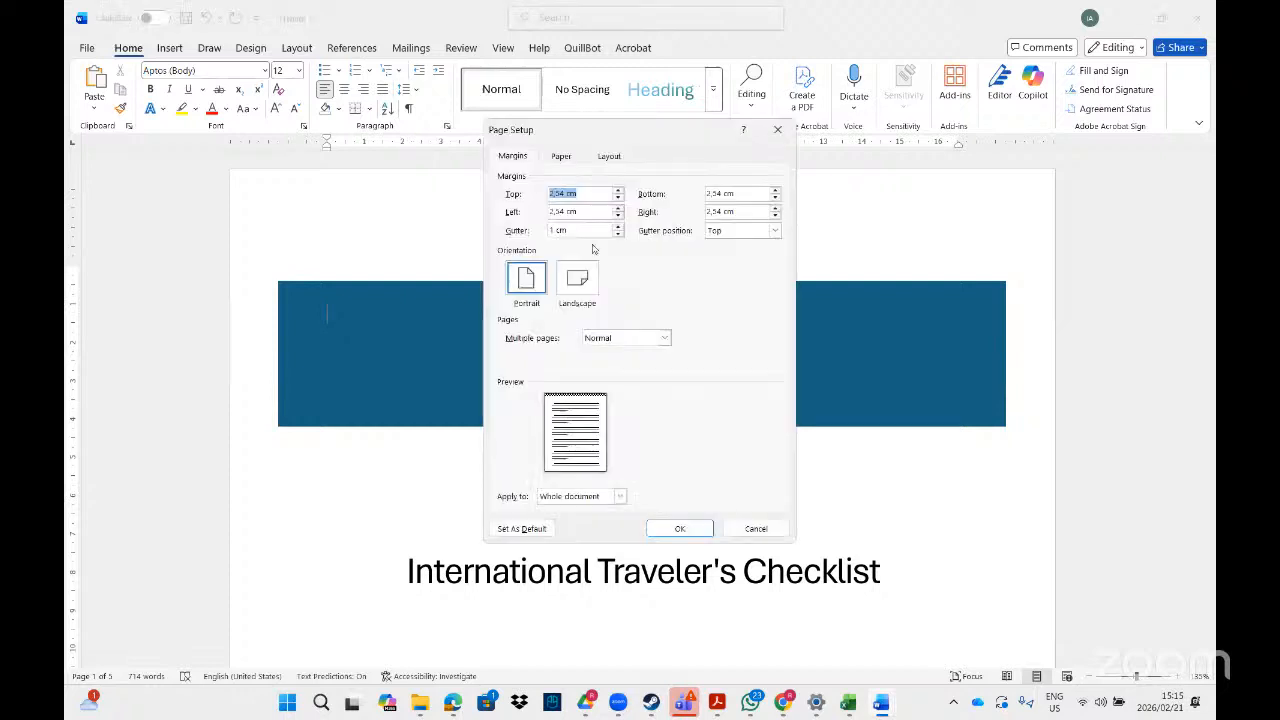
left_click(578, 284)
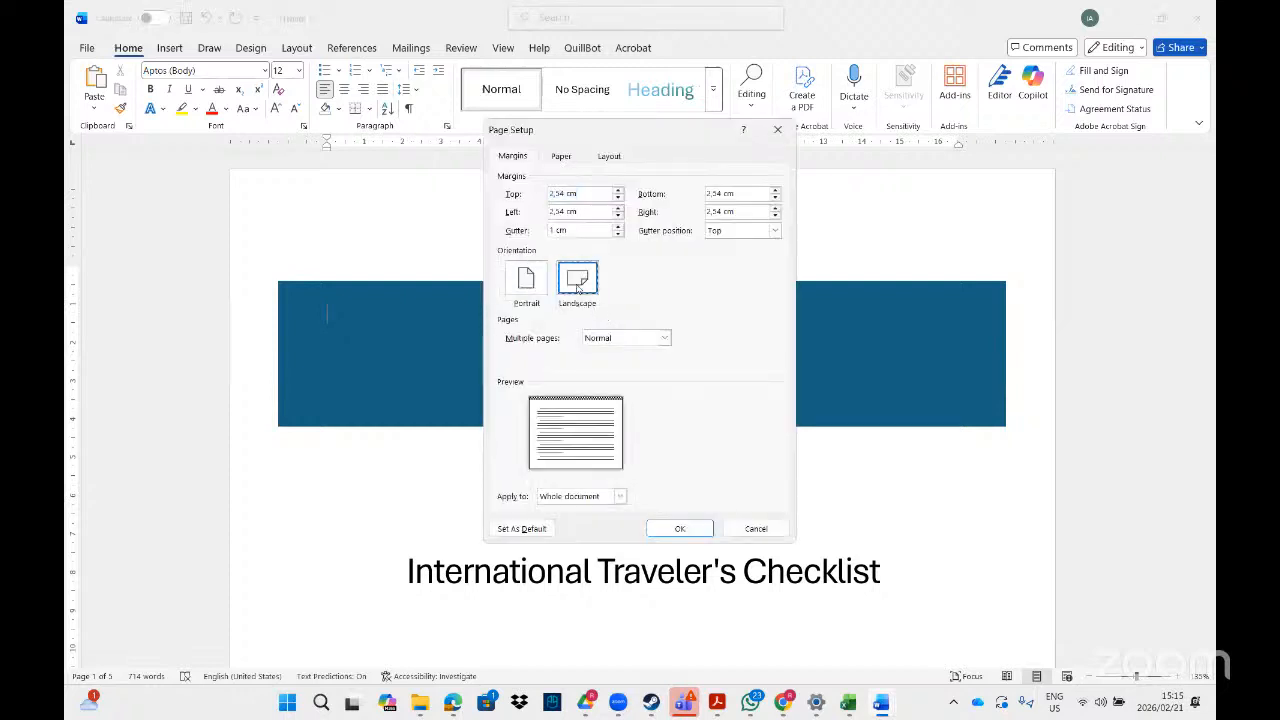
left_click(679, 528)
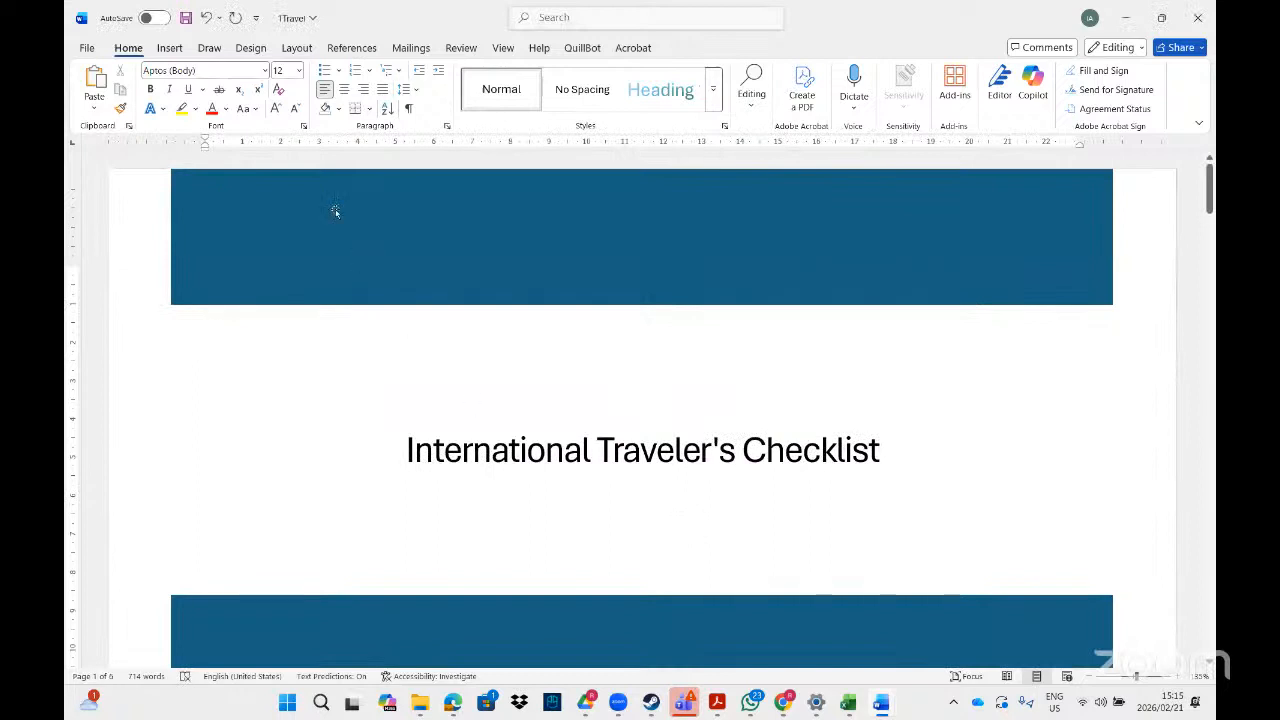
Step: Apply the Moderate margins preset to the 1Travel document
left_click(296, 48)
left_click(97, 90)
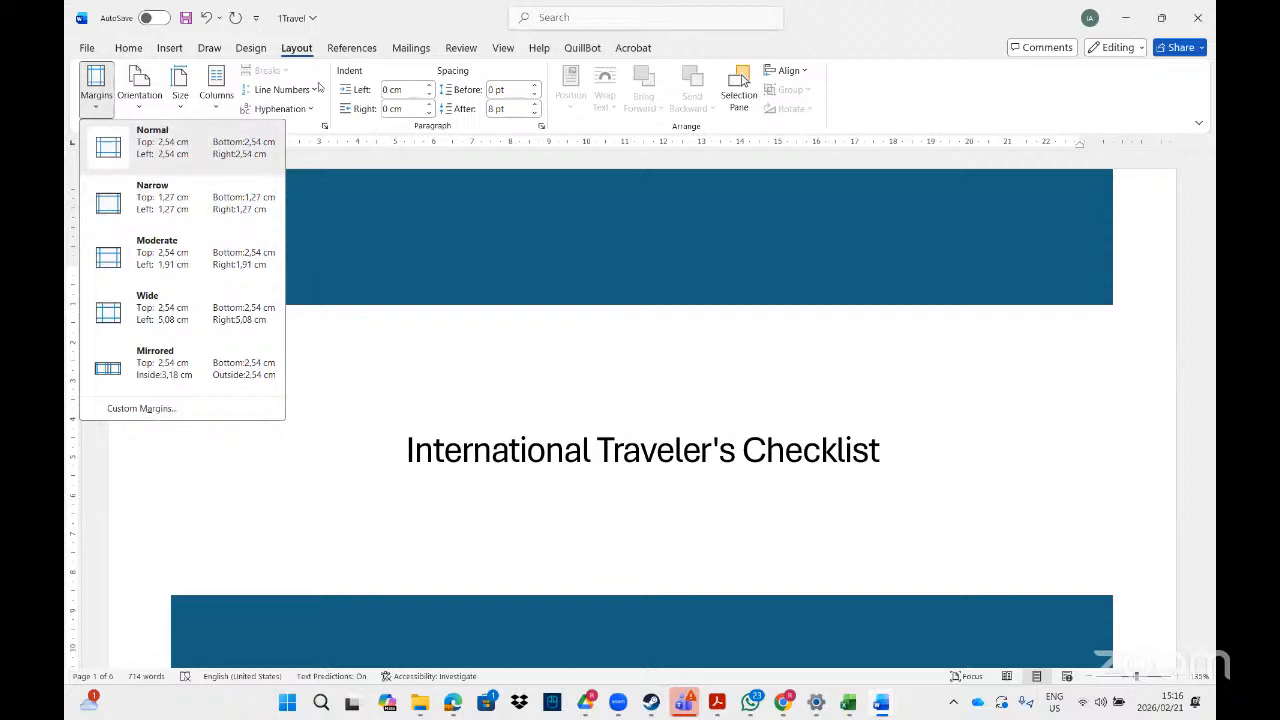
left_click(296, 55)
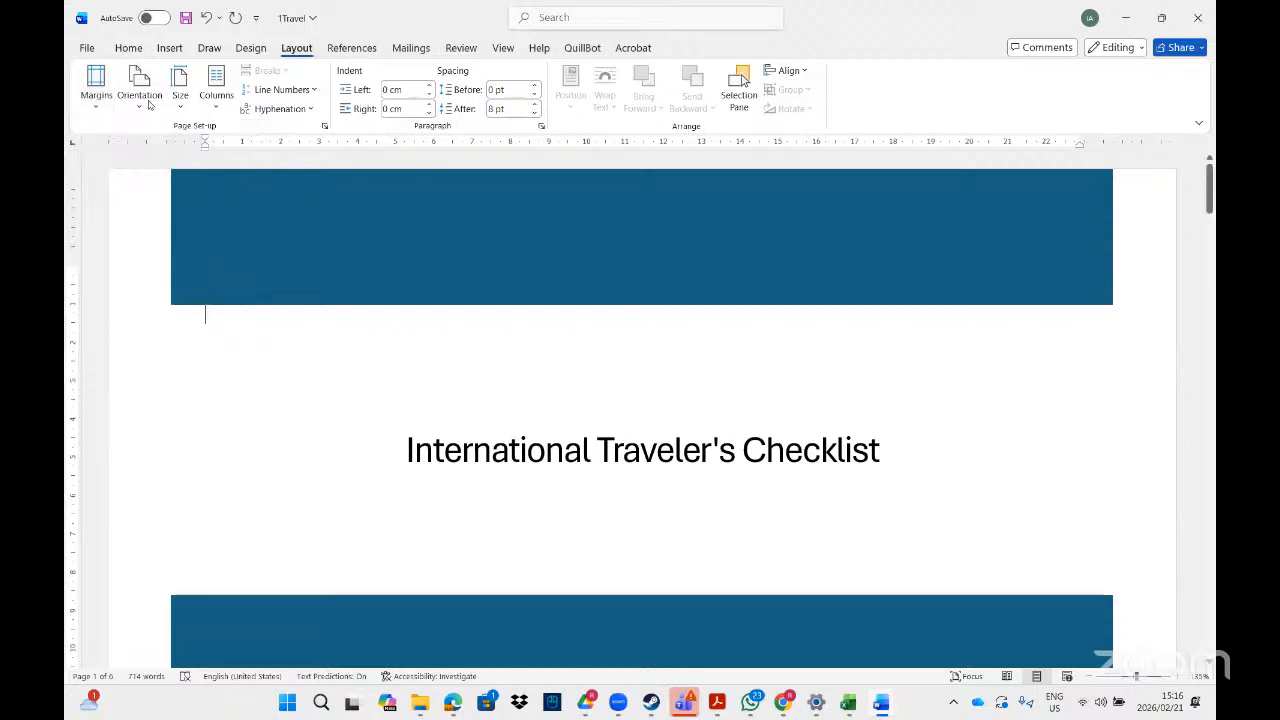
left_click(98, 108)
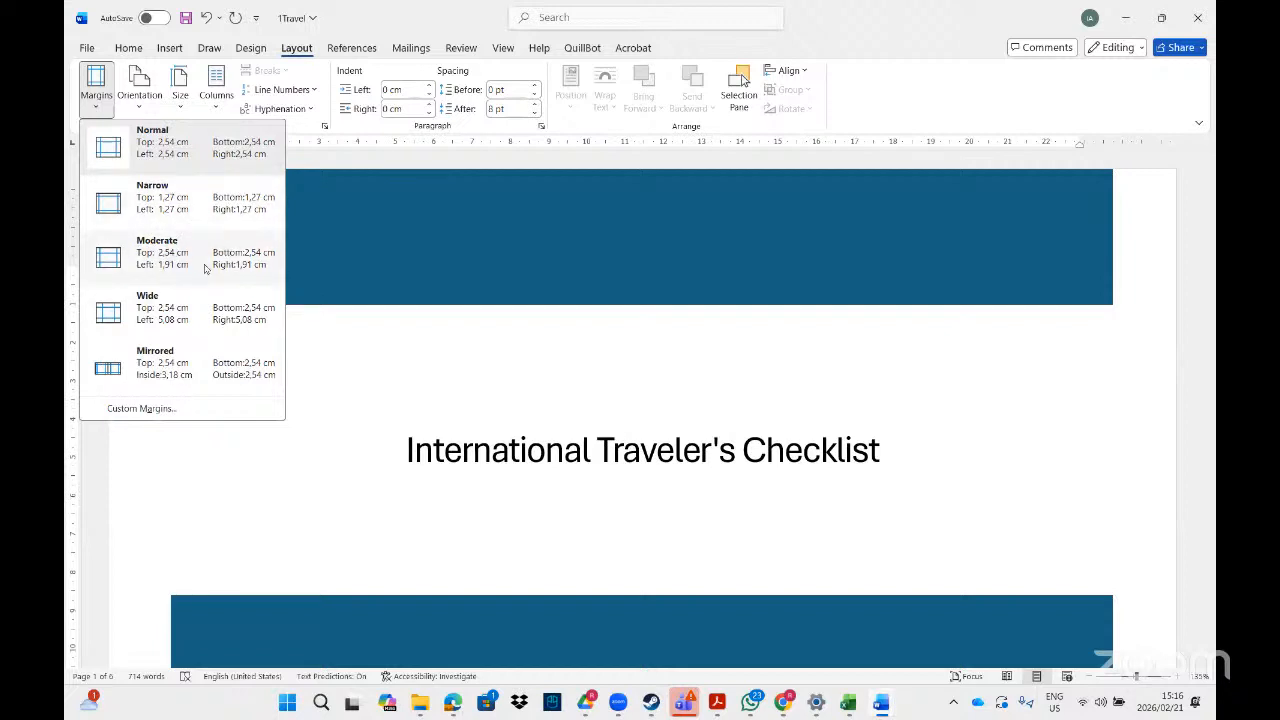
left_click(171, 264)
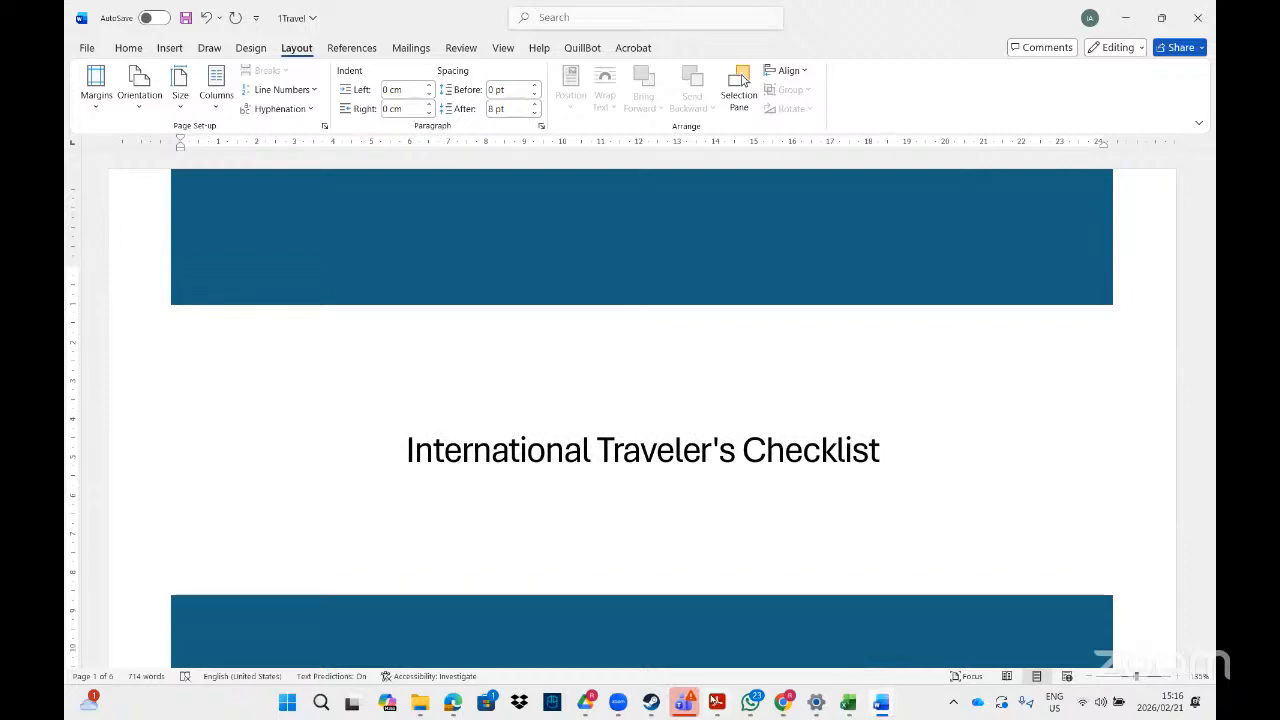
Step: Review the remaining page setup tasks in the PDF, from 1Horsetherapy through 1Solar
mouse_move(716, 703)
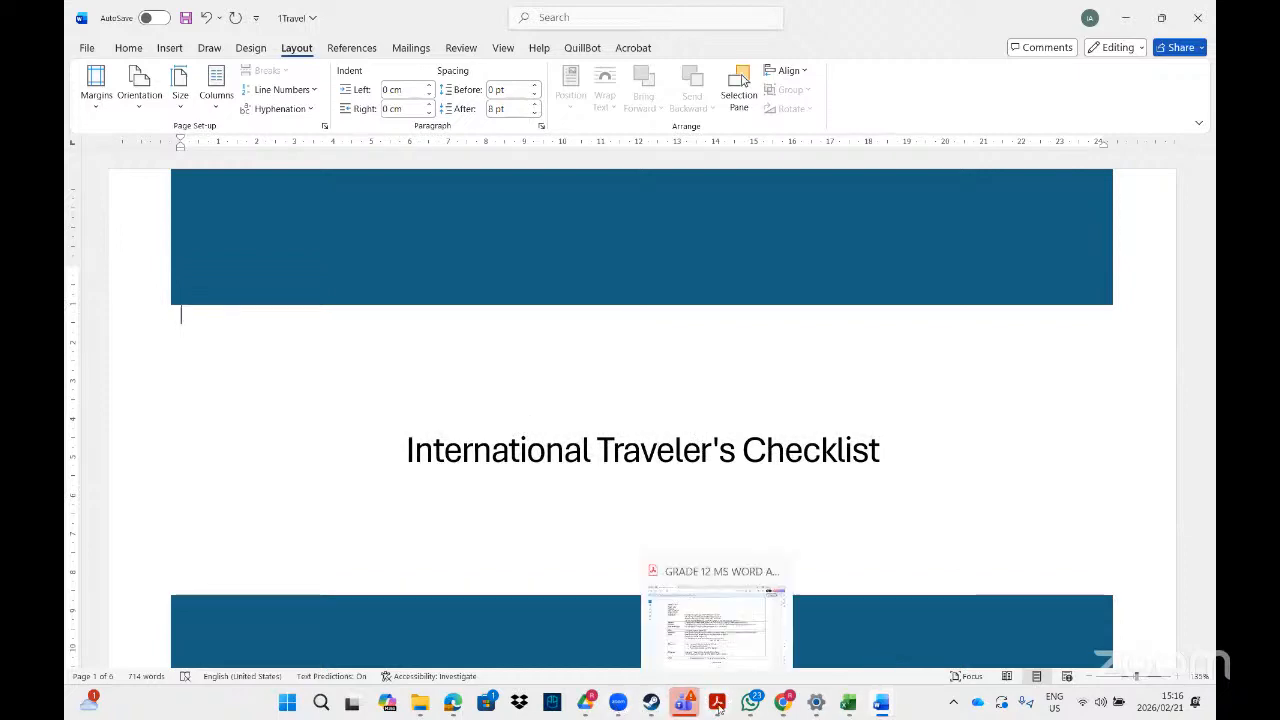
left_click(716, 625)
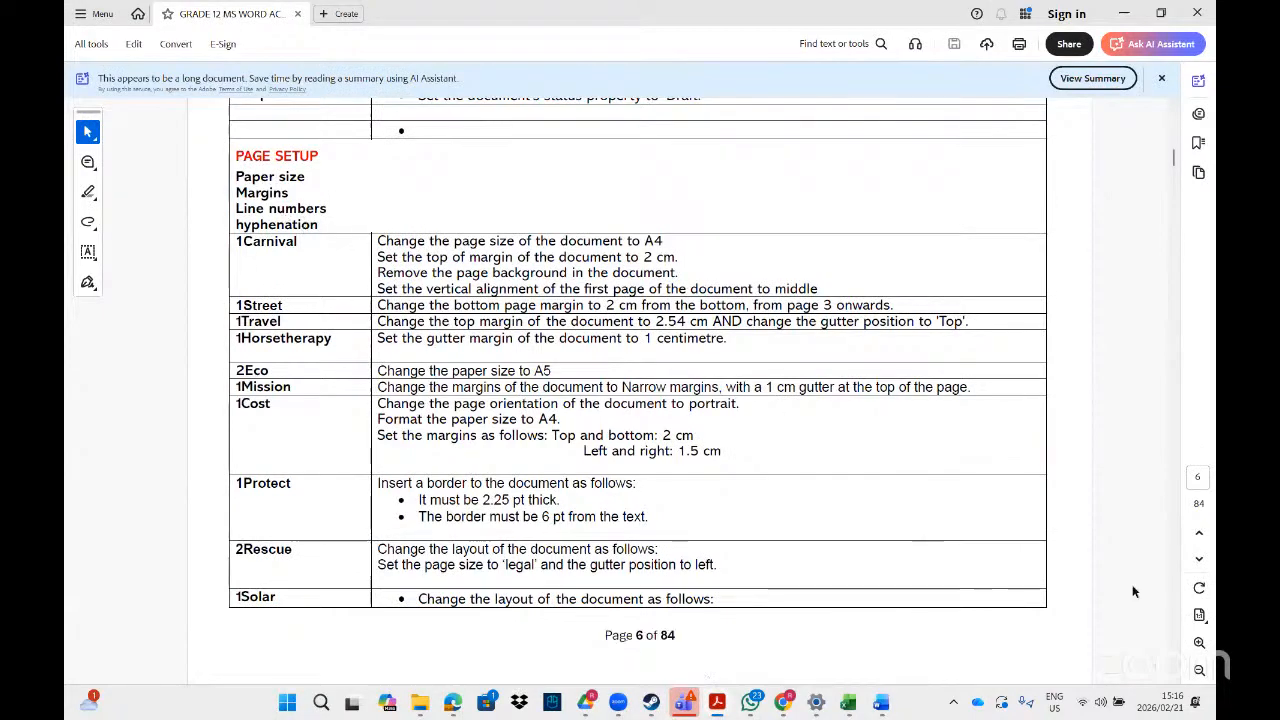
left_click(1175, 680)
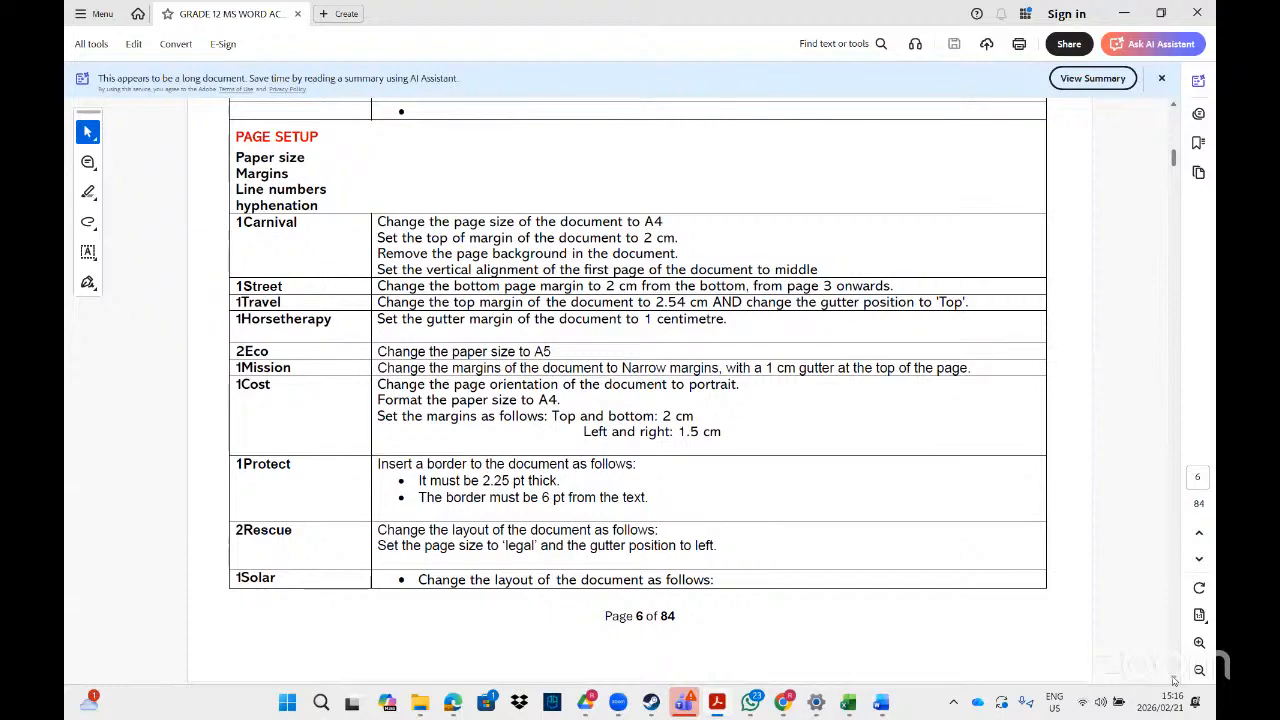
left_click(1175, 680)
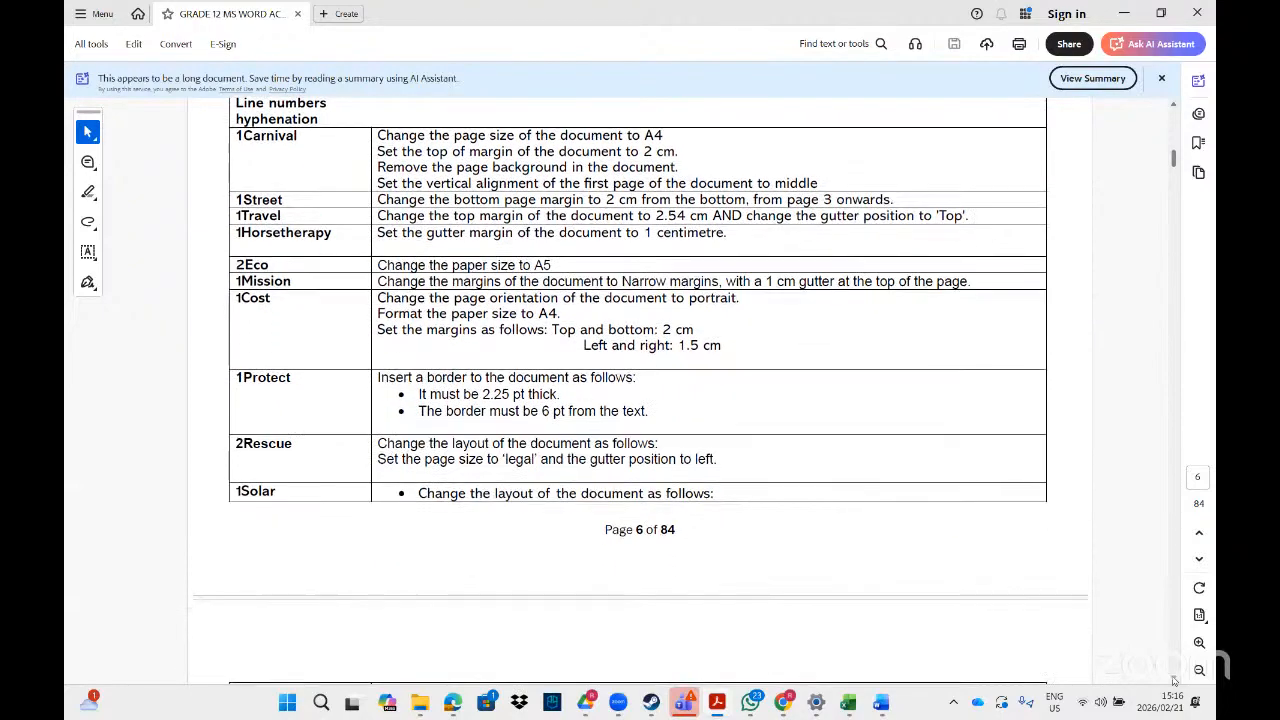
left_click(1175, 680)
left_click(1175, 680)
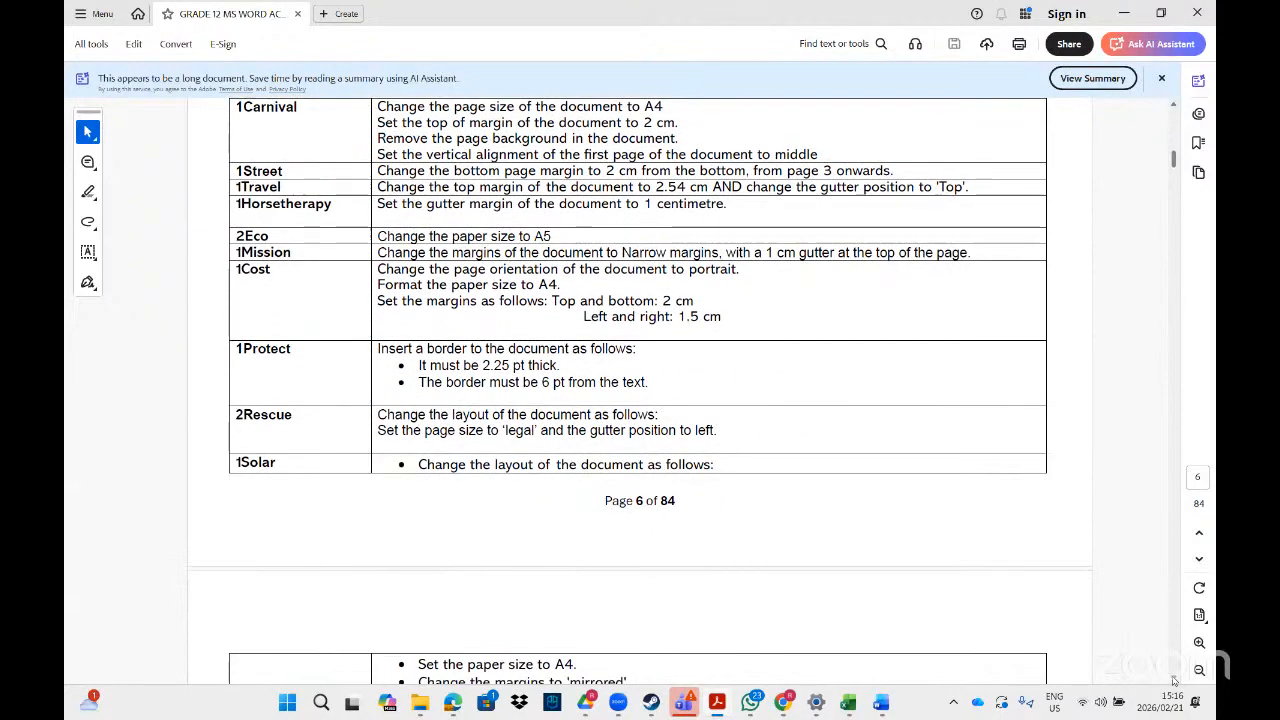
left_click(1175, 680)
left_click(1175, 680)
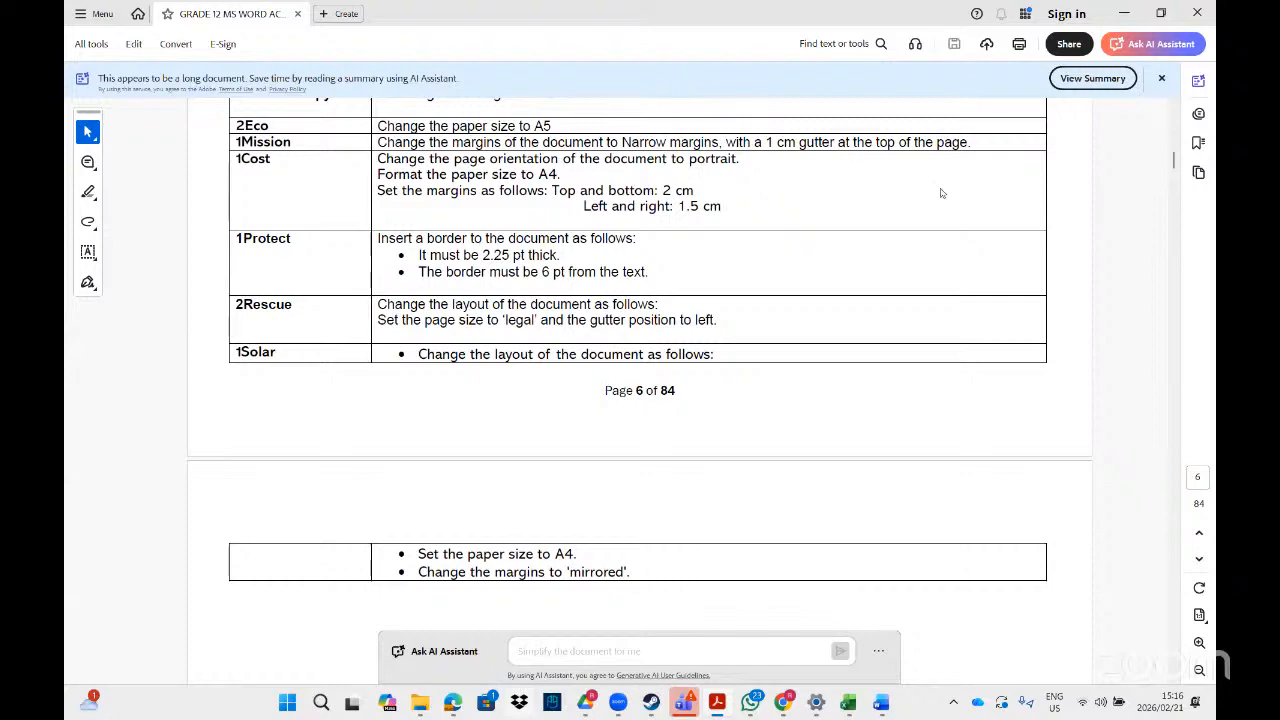
Step: Search the MS Word folder for "1pro" and open the 1Protect document
left_click(422, 700)
left_click(972, 47)
key("BackSpace")
key("BackSpace")
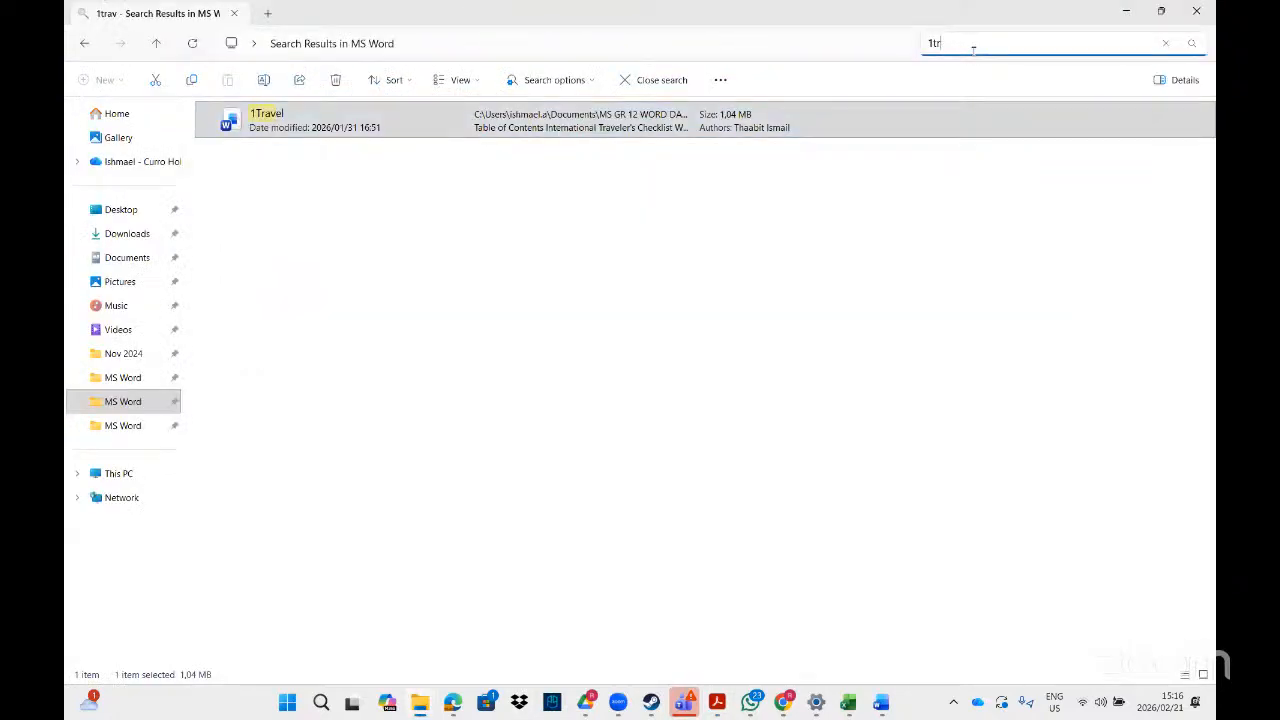
key("BackSpace")
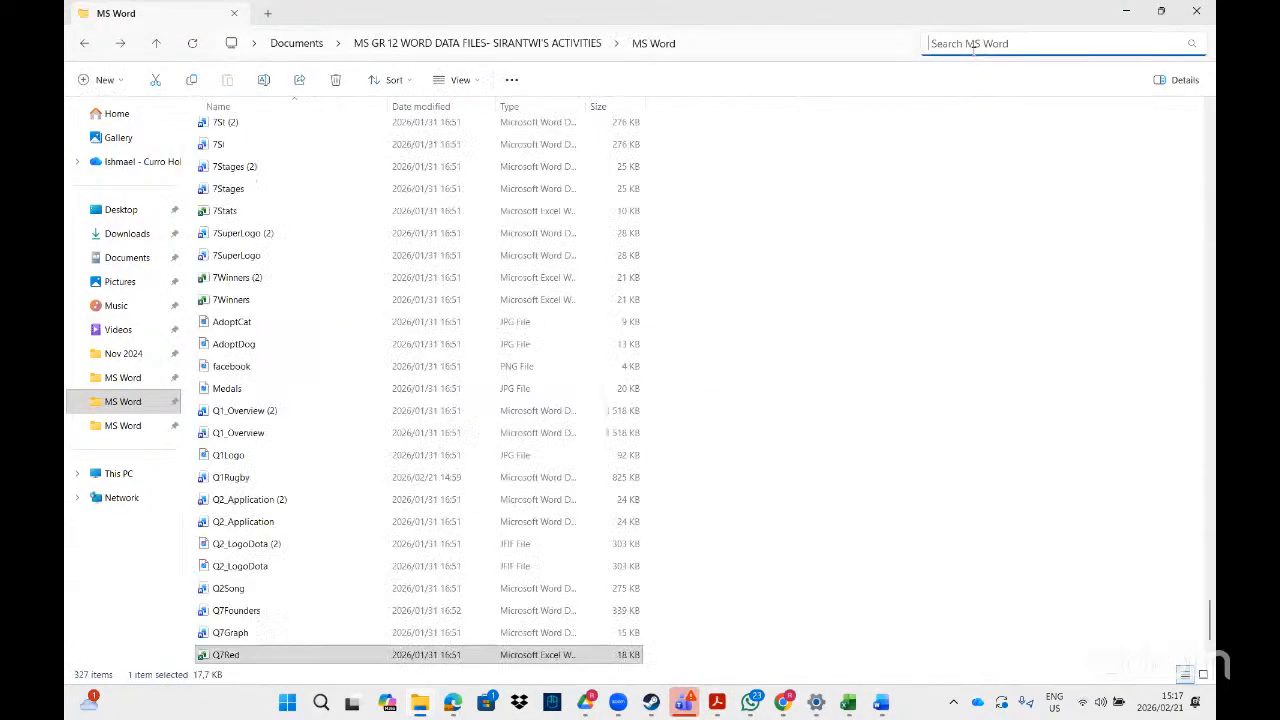
type("1pro")
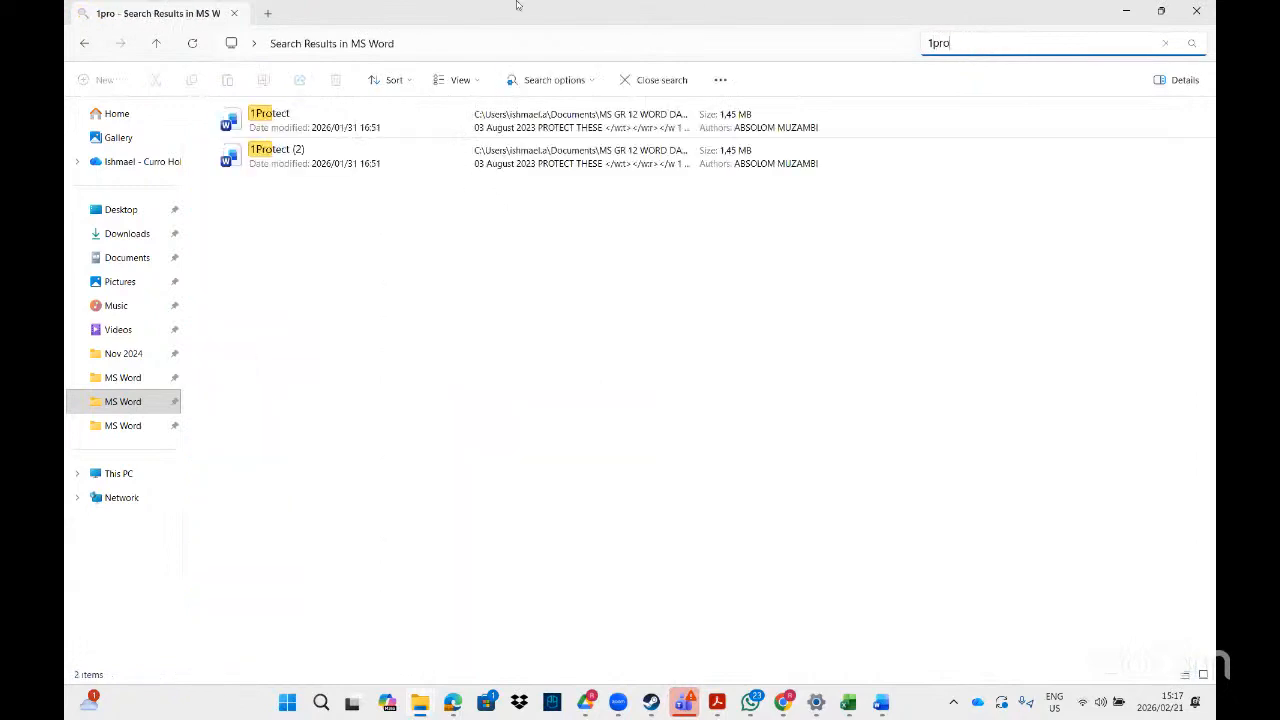
double_click(267, 125)
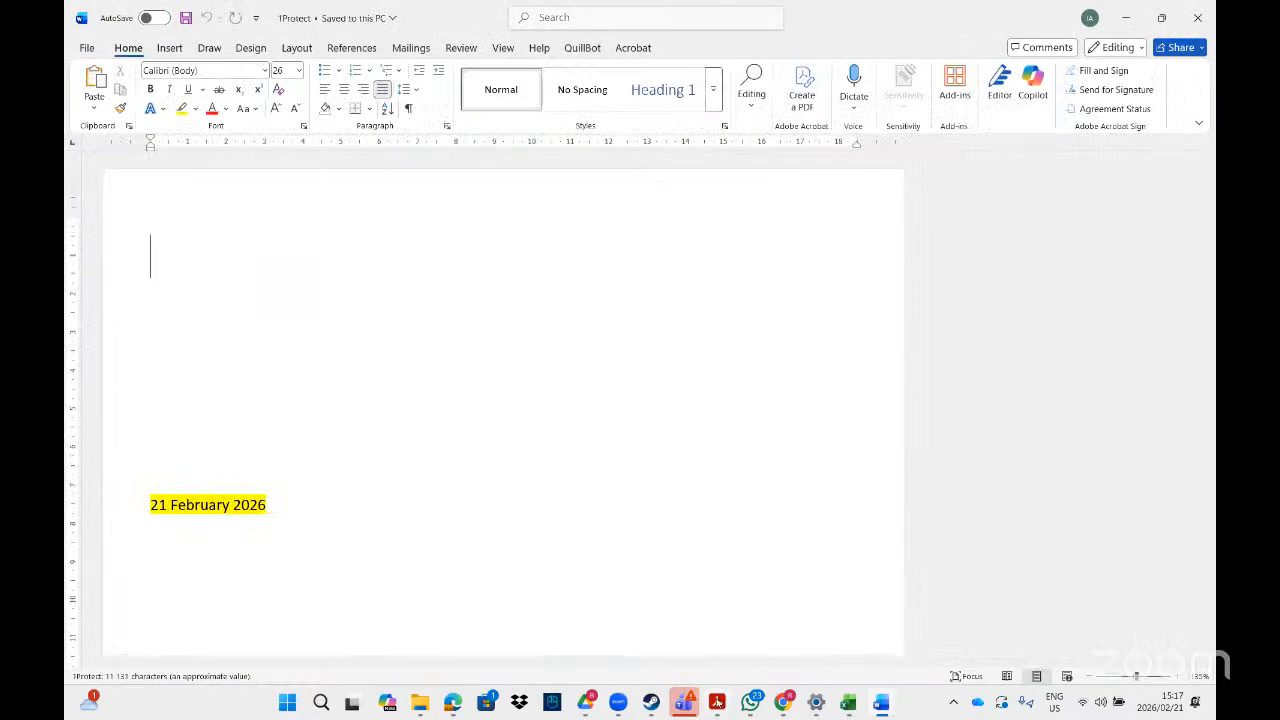
Step: Check the 1Protect border task in the PDF and return to the 1Protect document
left_click(717, 702)
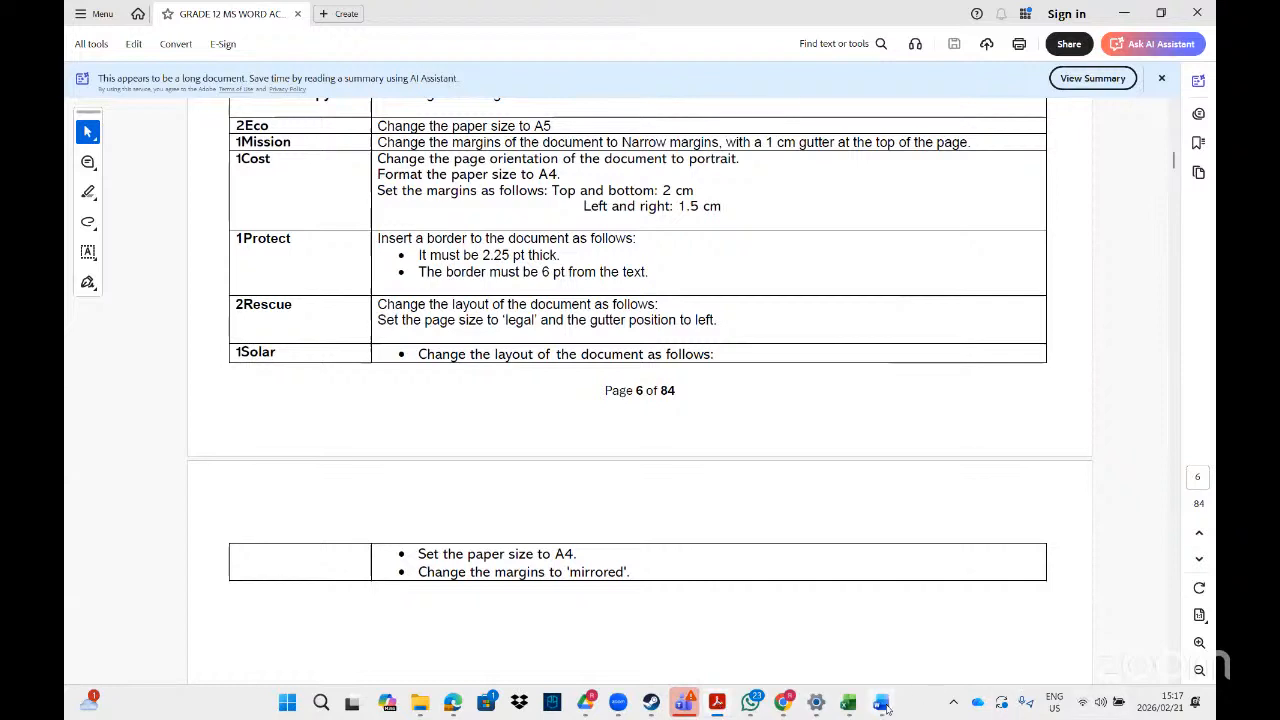
mouse_move(885, 706)
left_click(1008, 652)
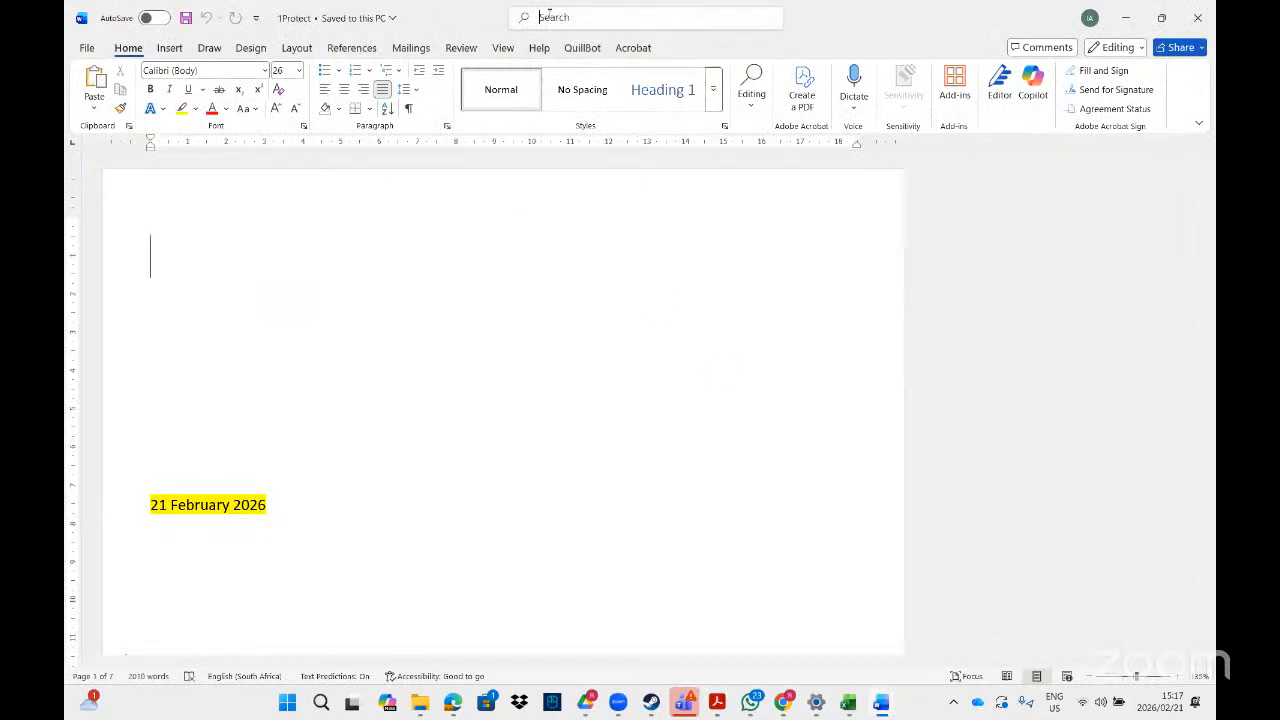
type("borde")
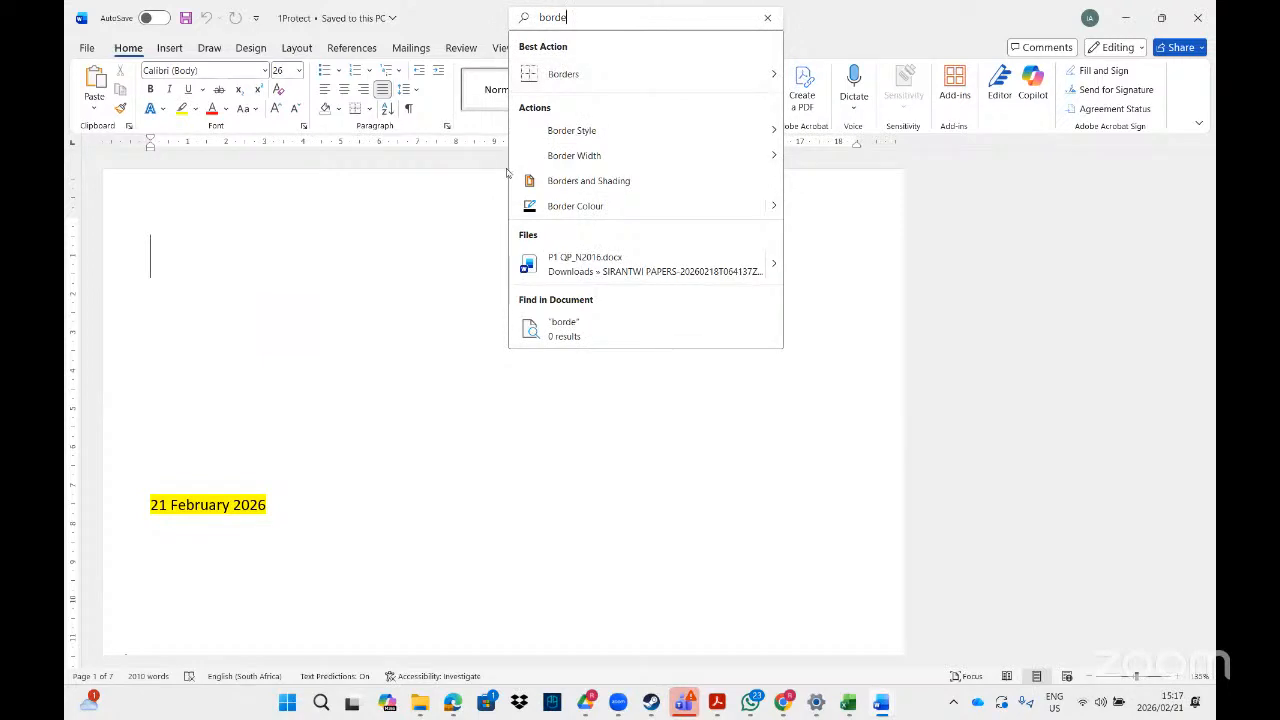
left_click(602, 181)
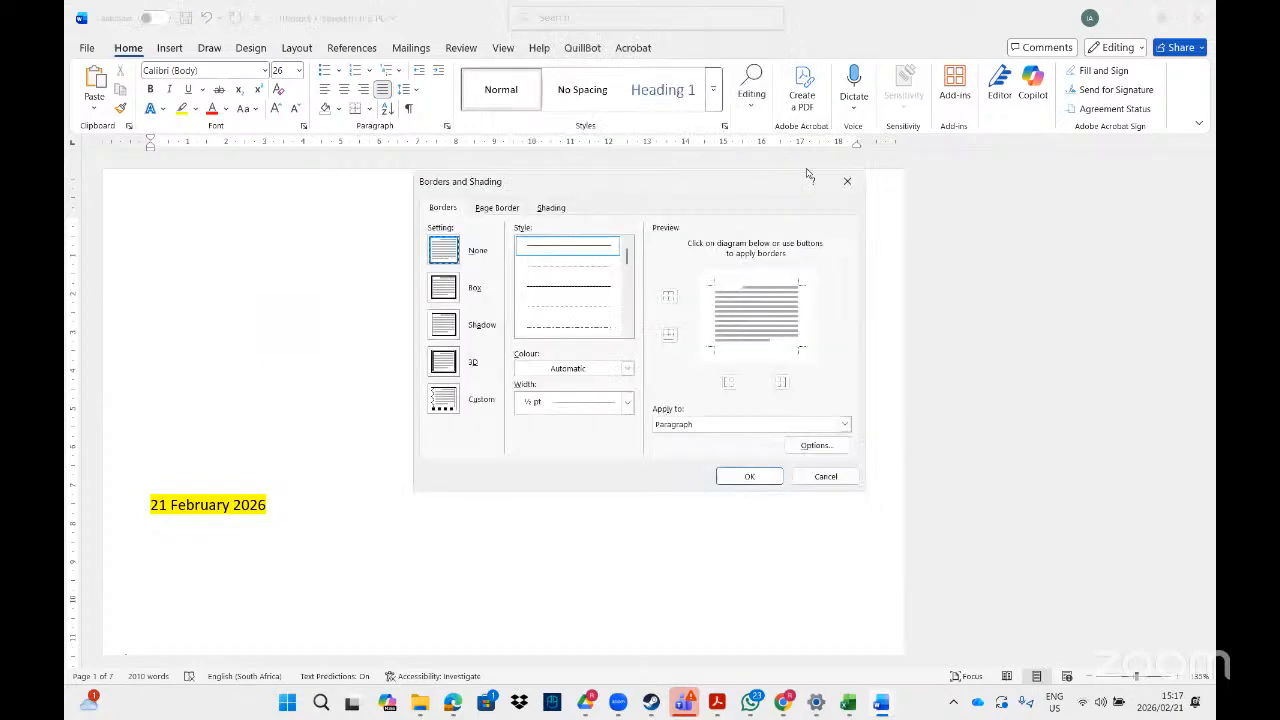
left_click(846, 177)
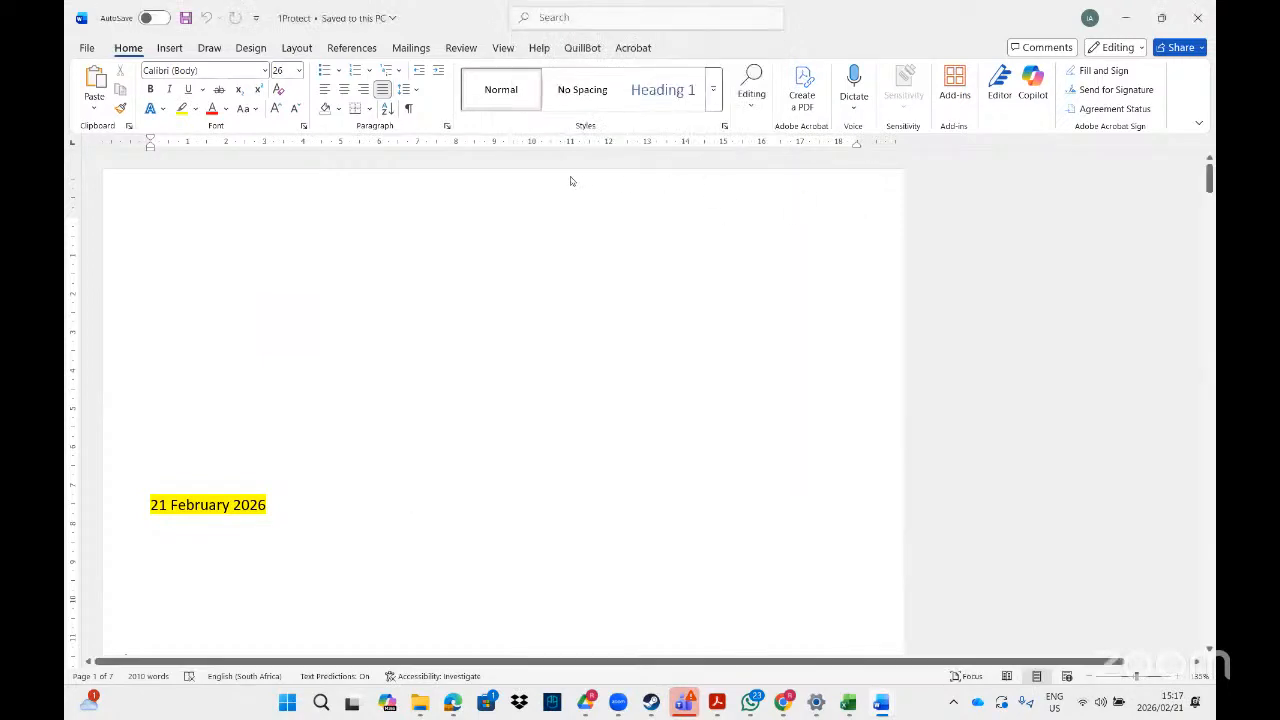
left_click(251, 47)
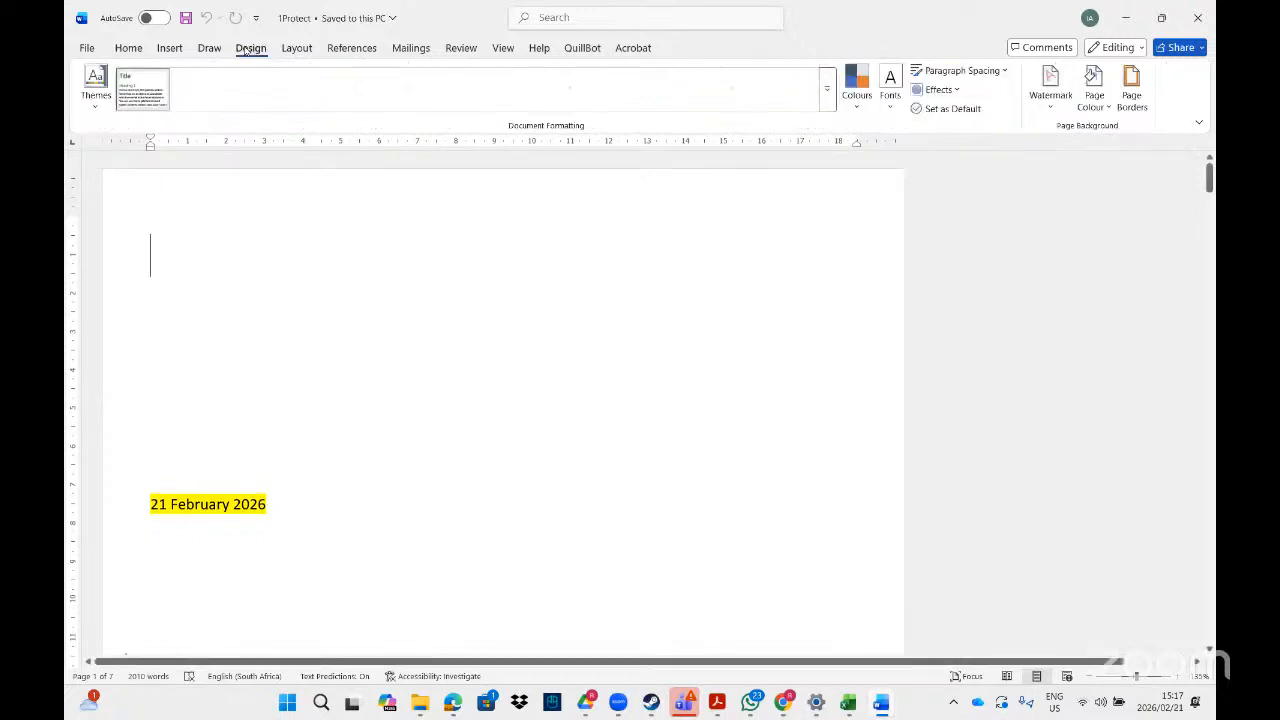
left_click(1131, 98)
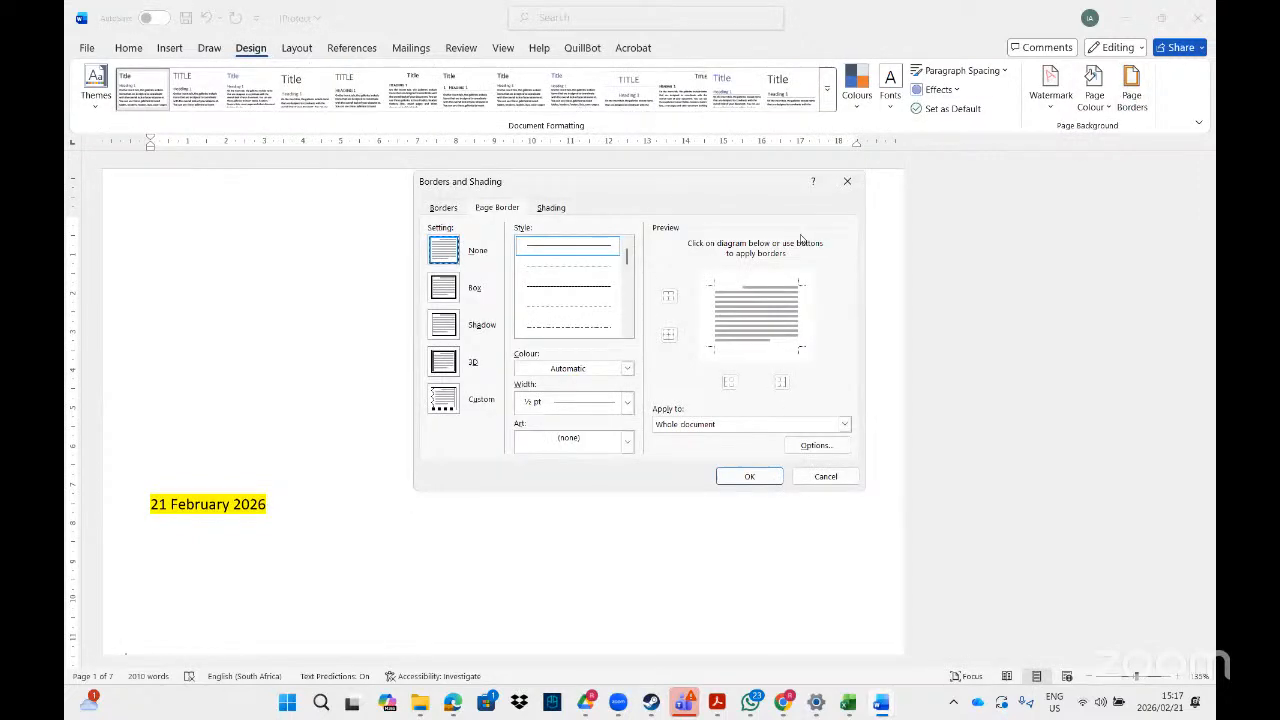
left_click(847, 181)
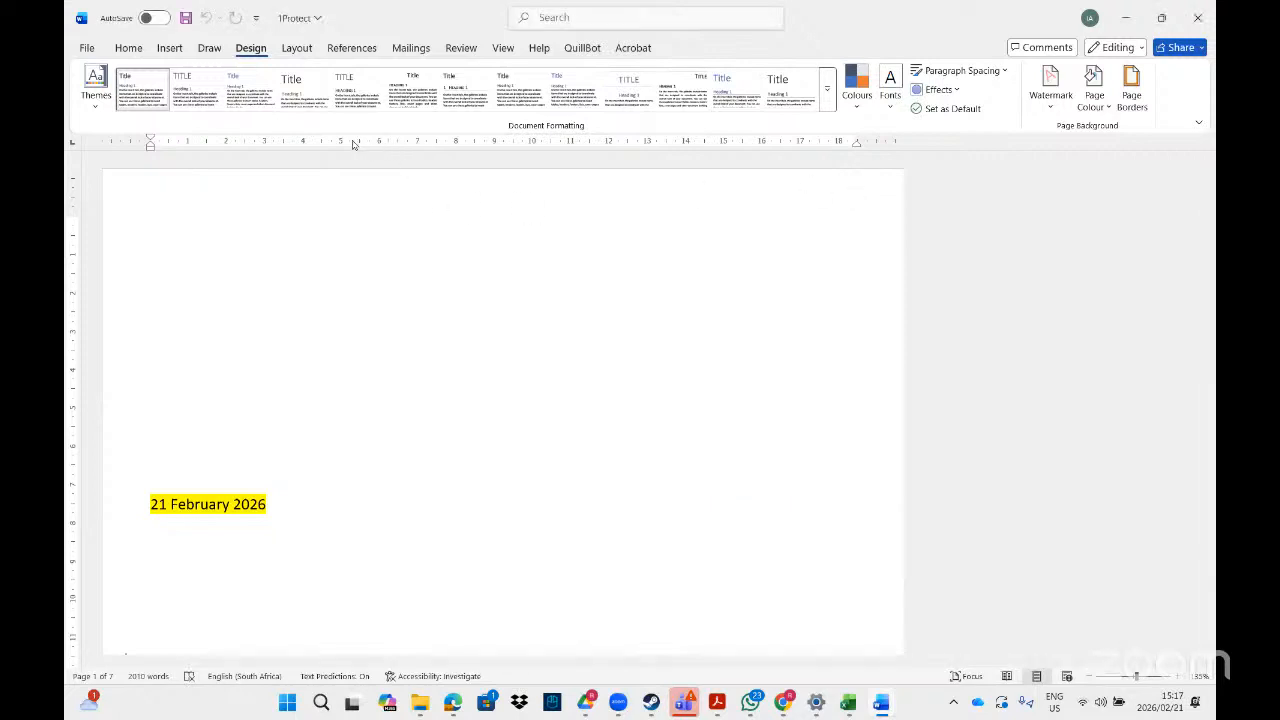
double_click(352, 144)
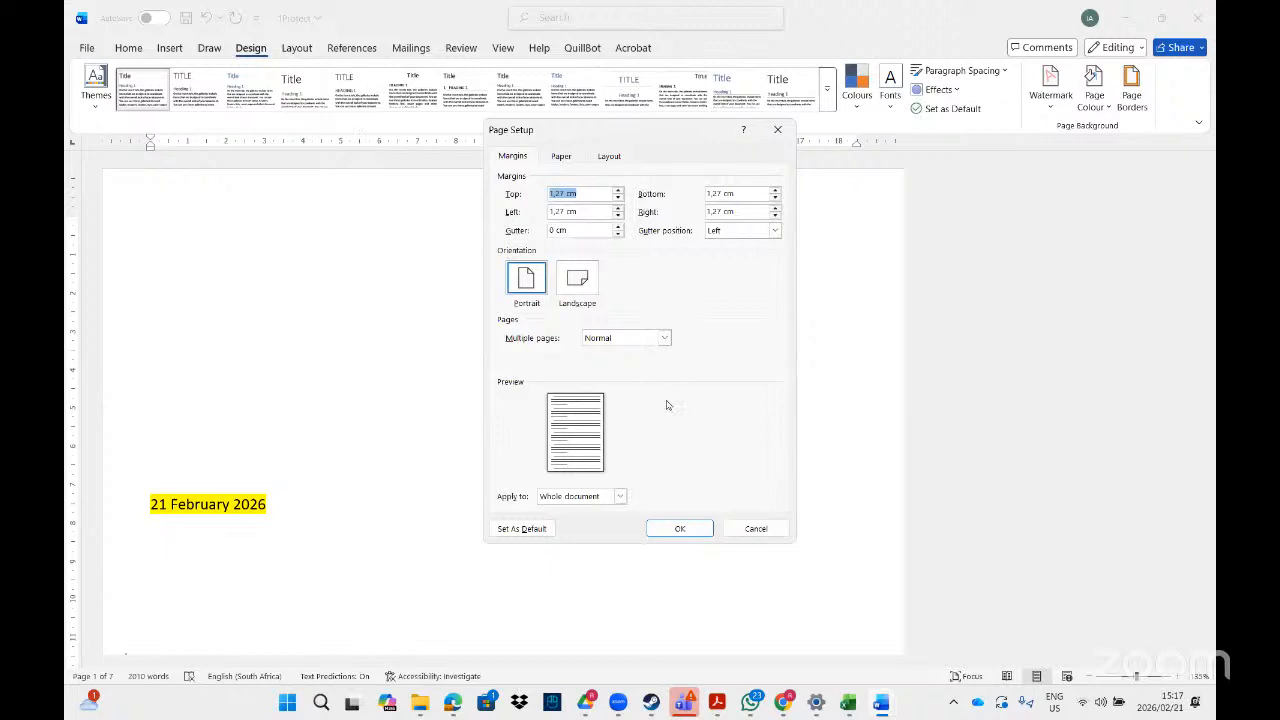
left_click(564, 157)
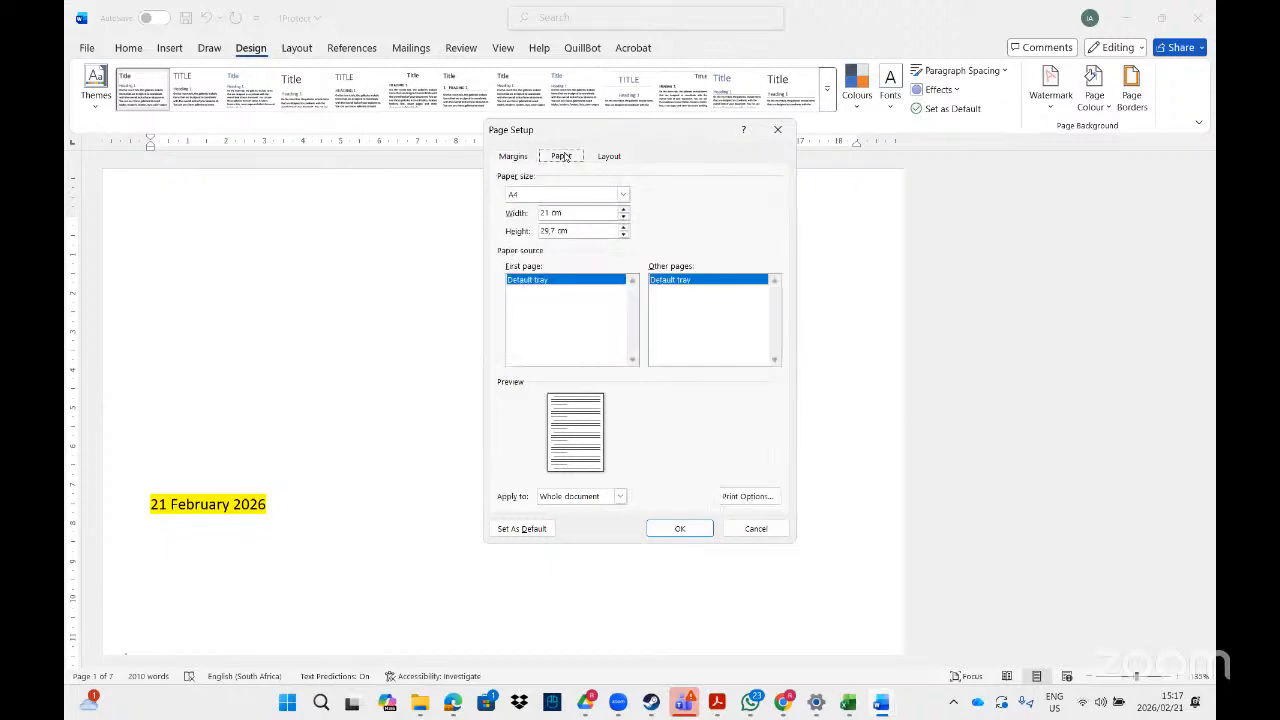
left_click(619, 158)
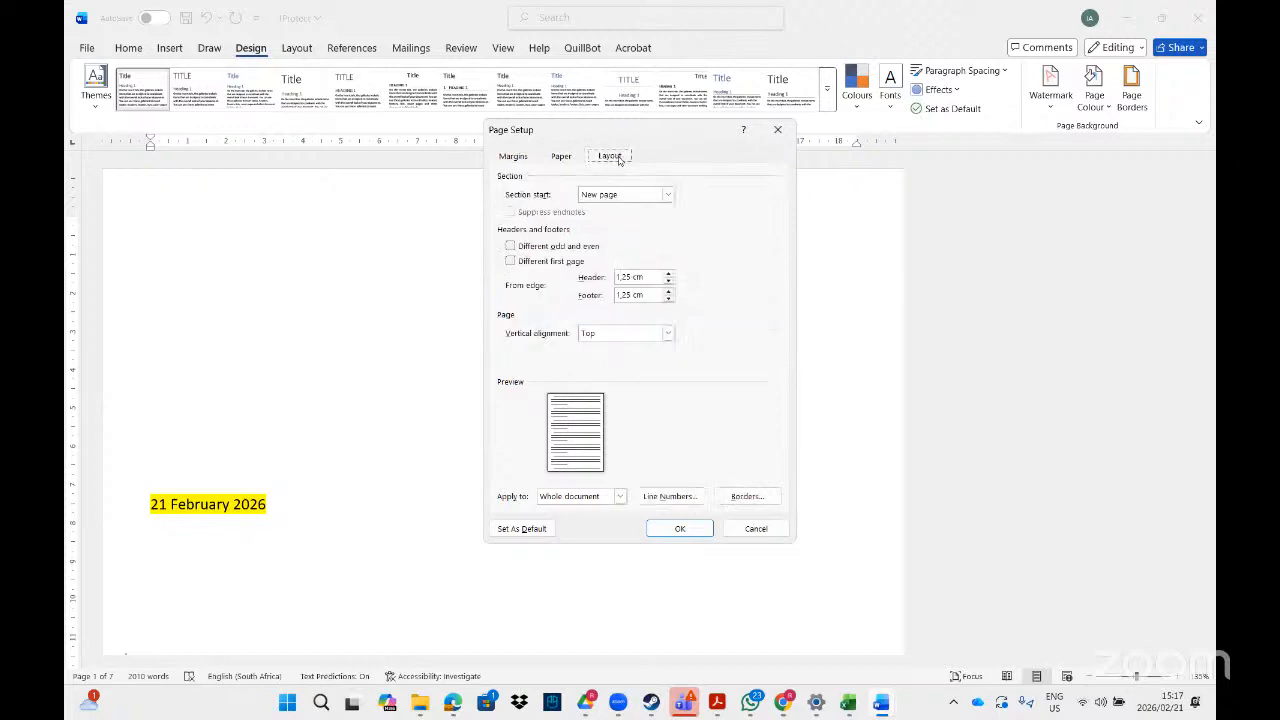
left_click(745, 498)
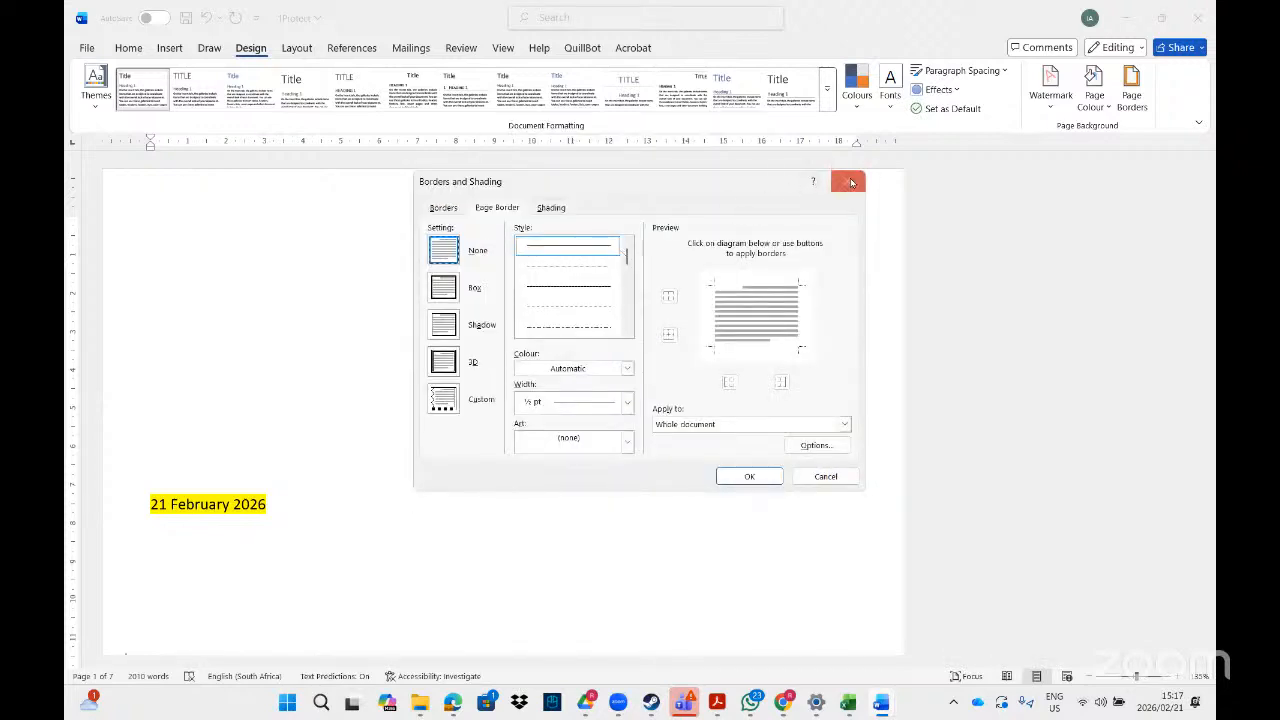
left_click(848, 182)
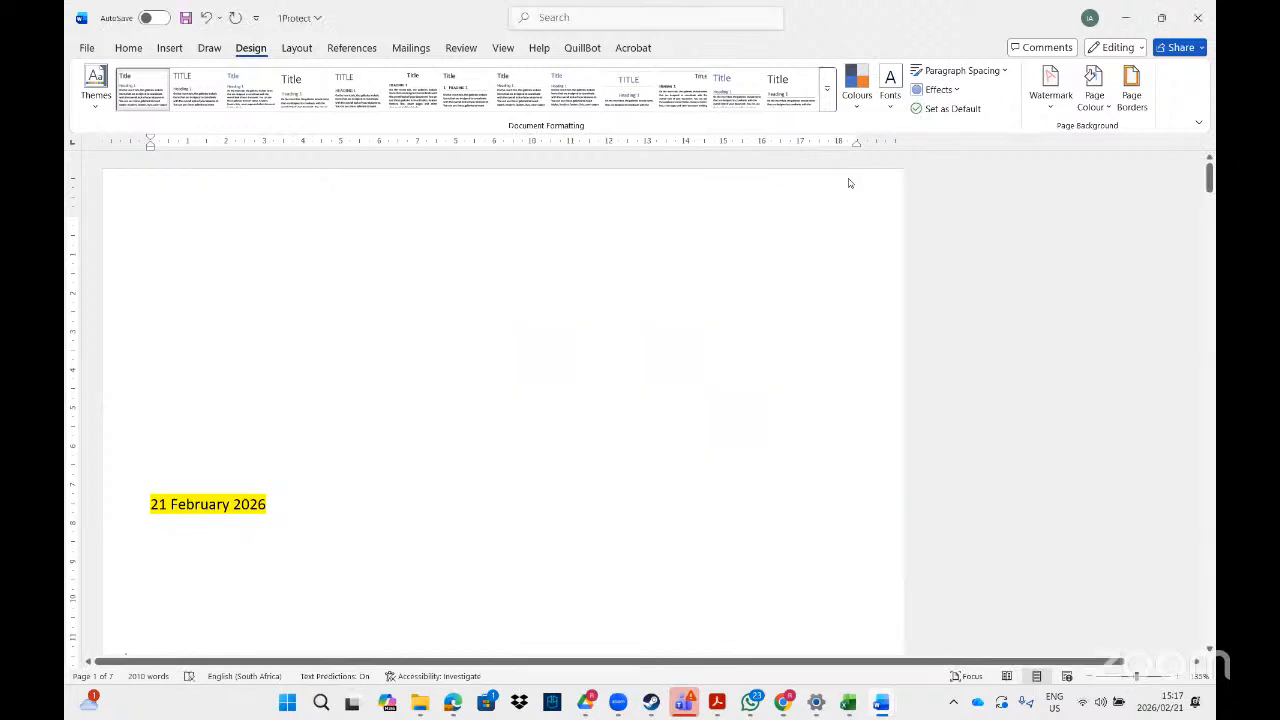
Step: Search the commands for "bor", open Borders and Shading, and check the 1Protect border requirements in the PDF
left_click(682, 20)
type("bor")
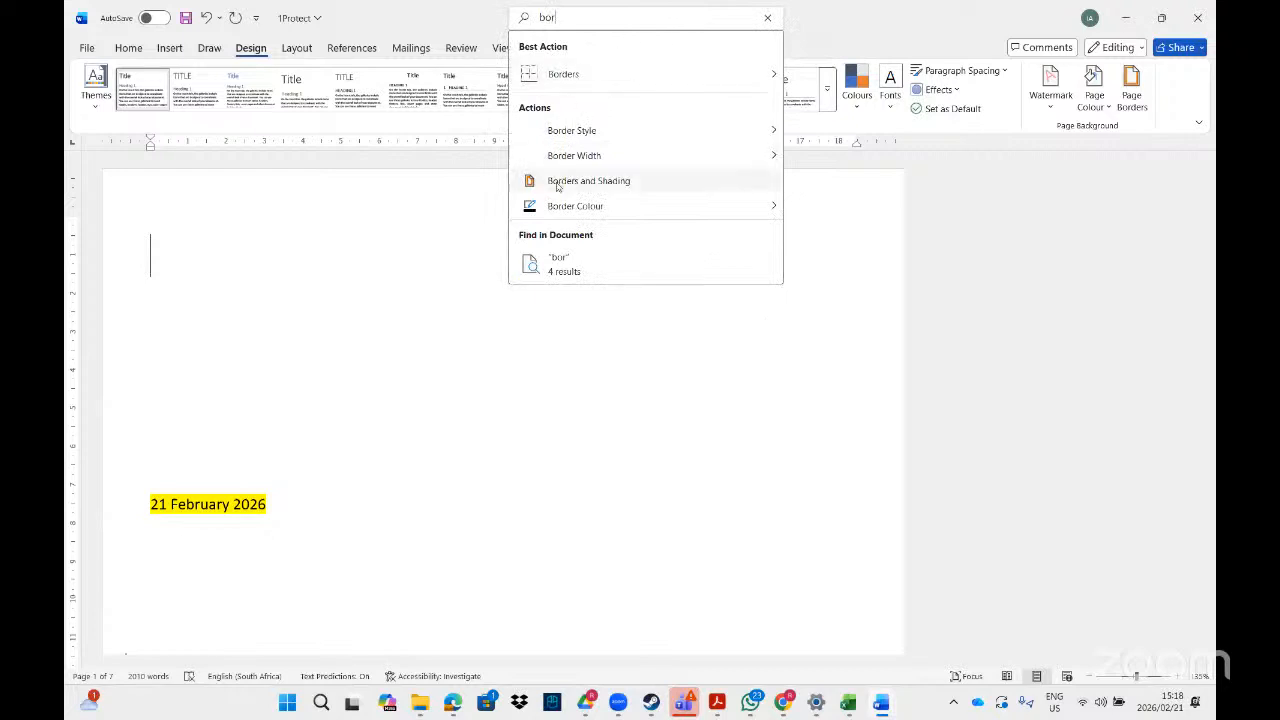
left_click(557, 183)
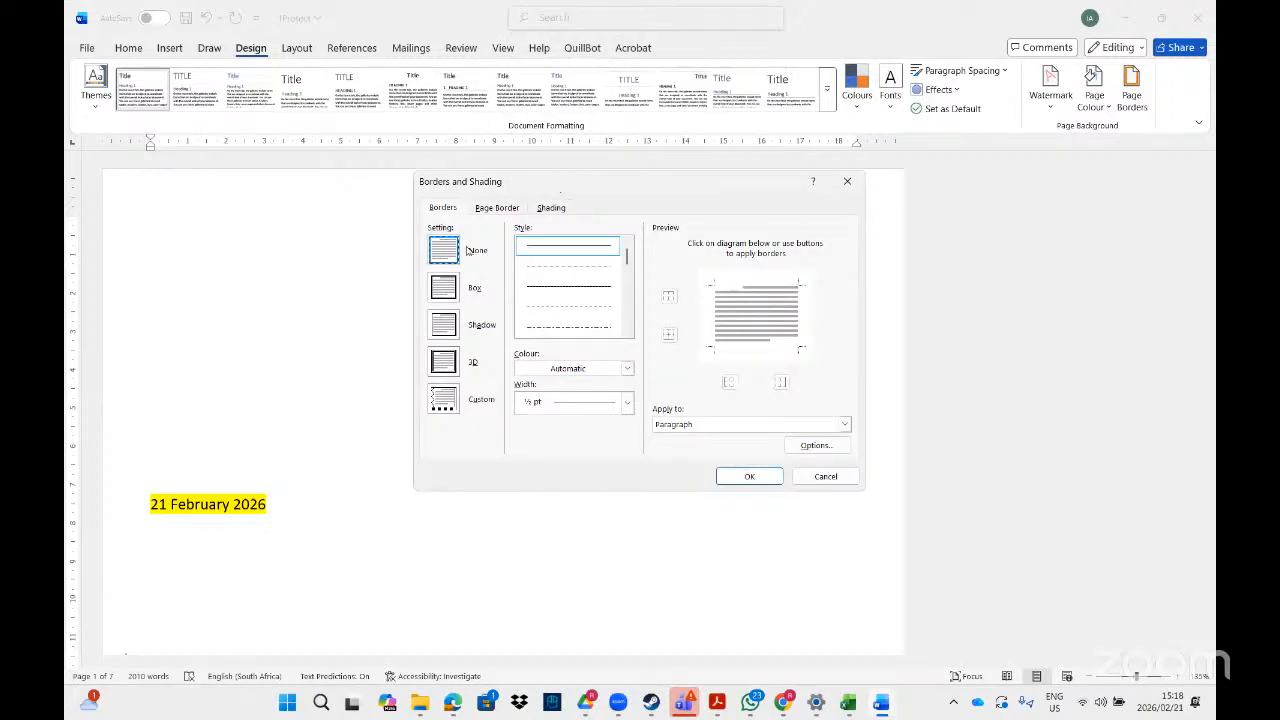
left_click(717, 702)
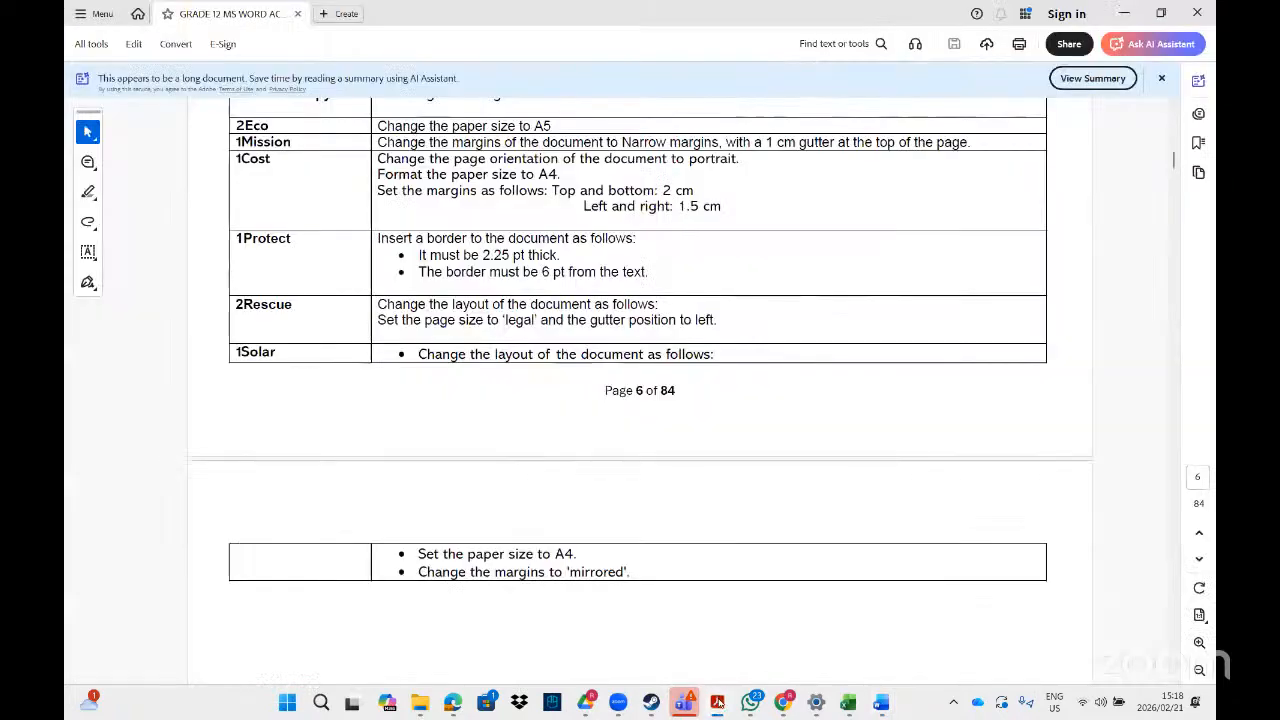
key("alt+Tab")
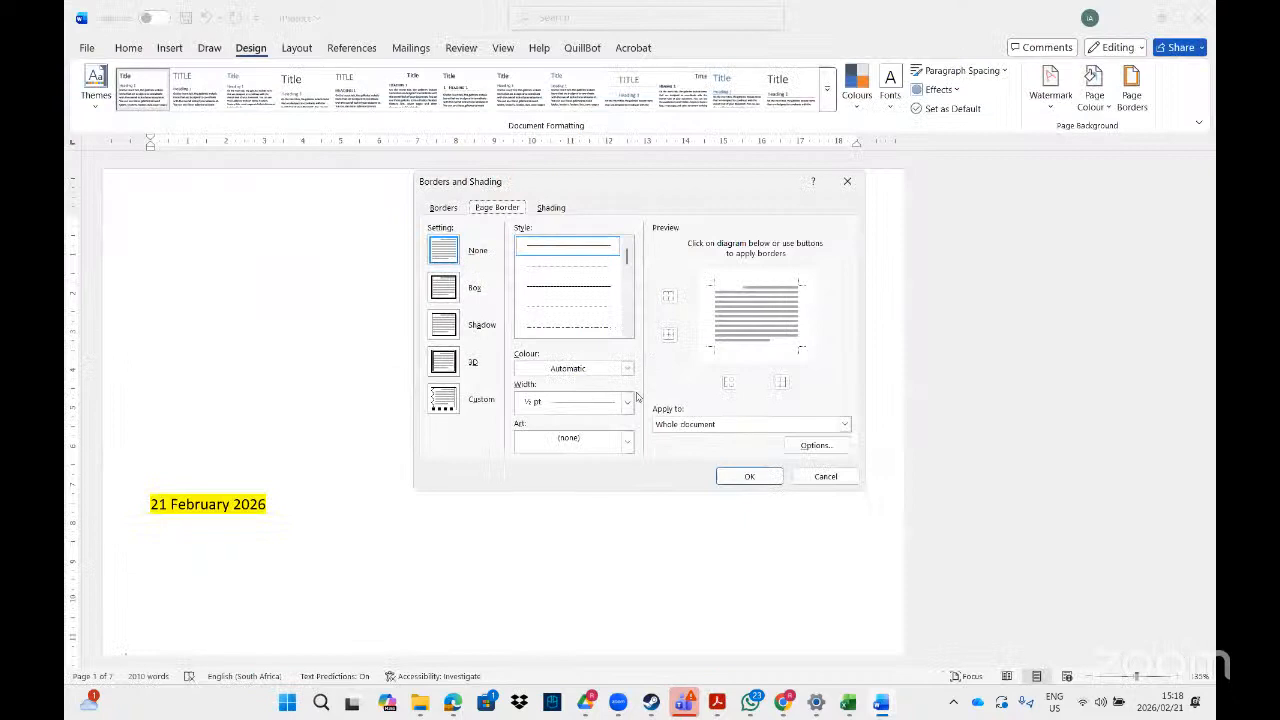
Step: Set the page border width to 2¼ pt, applied to the whole document
left_click(627, 402)
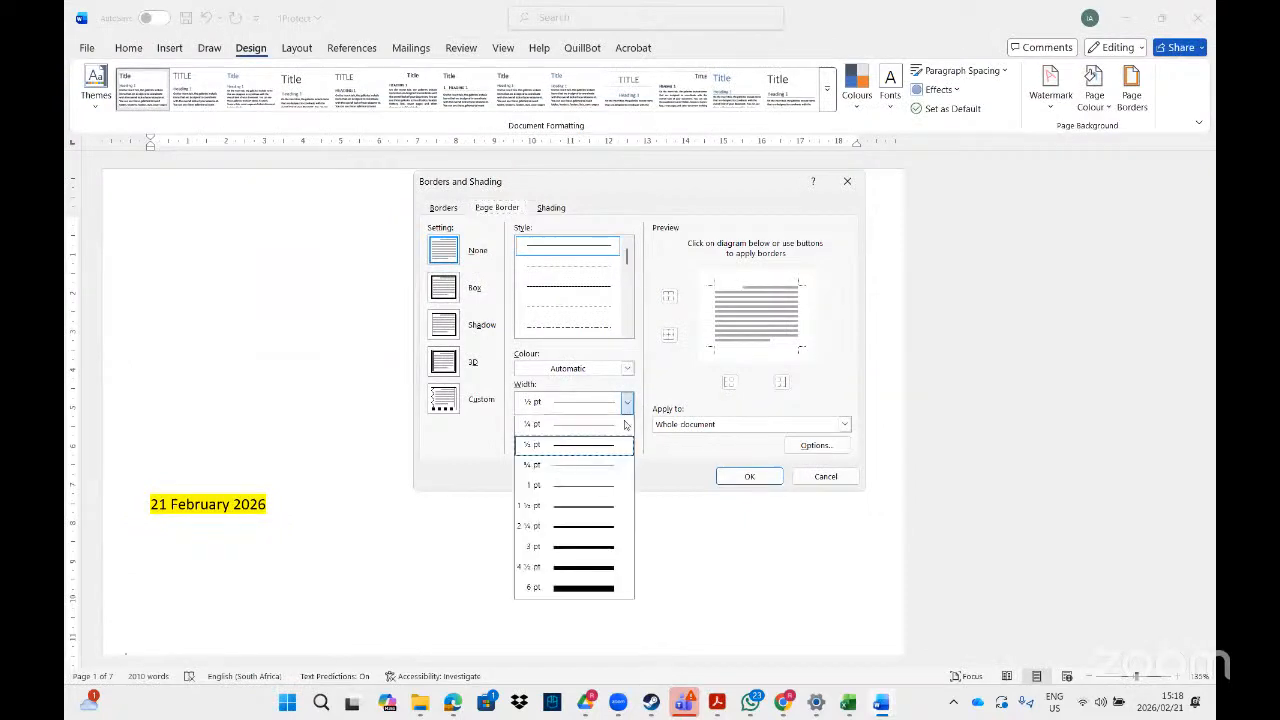
left_click(557, 527)
left_click(729, 429)
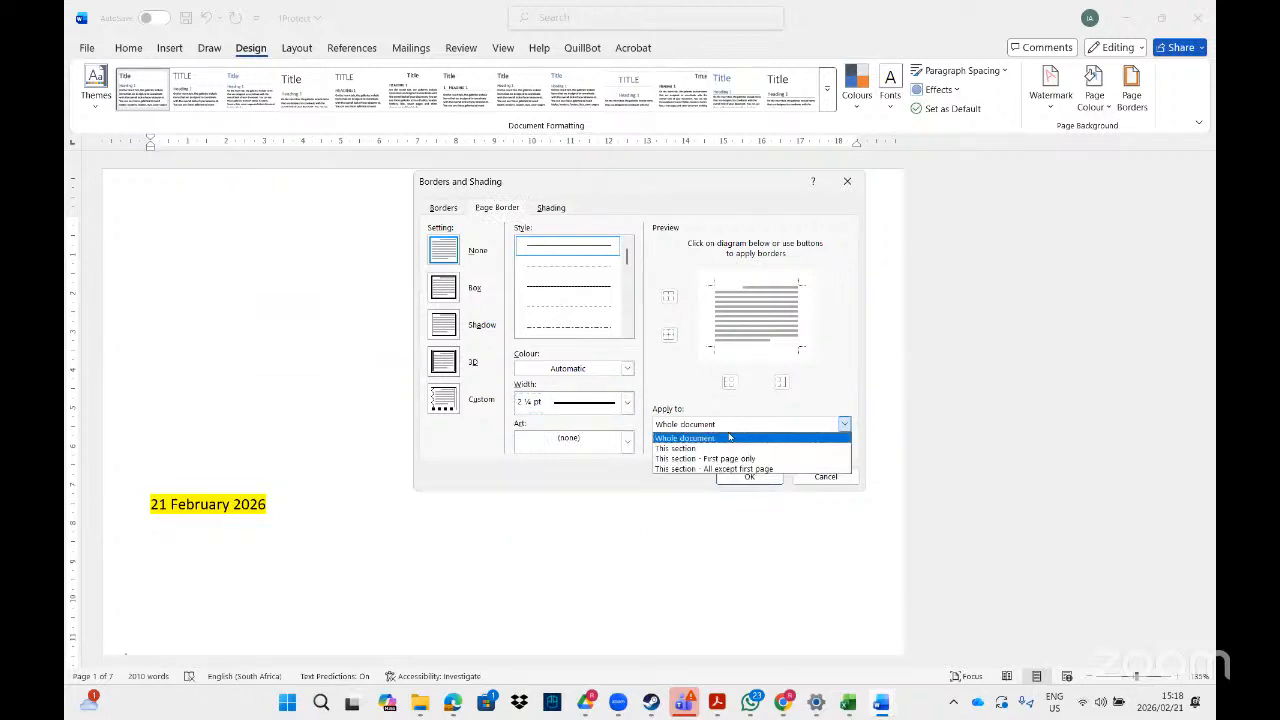
left_click(729, 437)
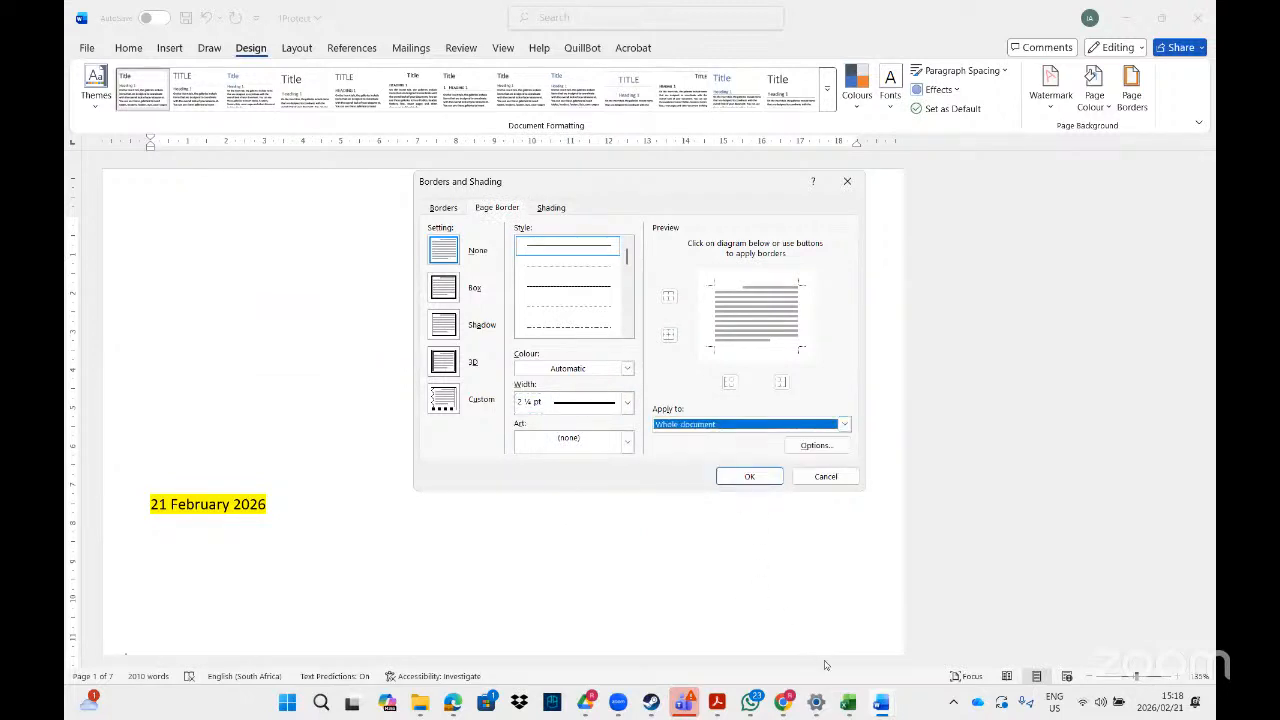
Step: Recheck the 1Protect border distance in the PDF and choose Text as the measuring reference in the page border options
left_click(722, 706)
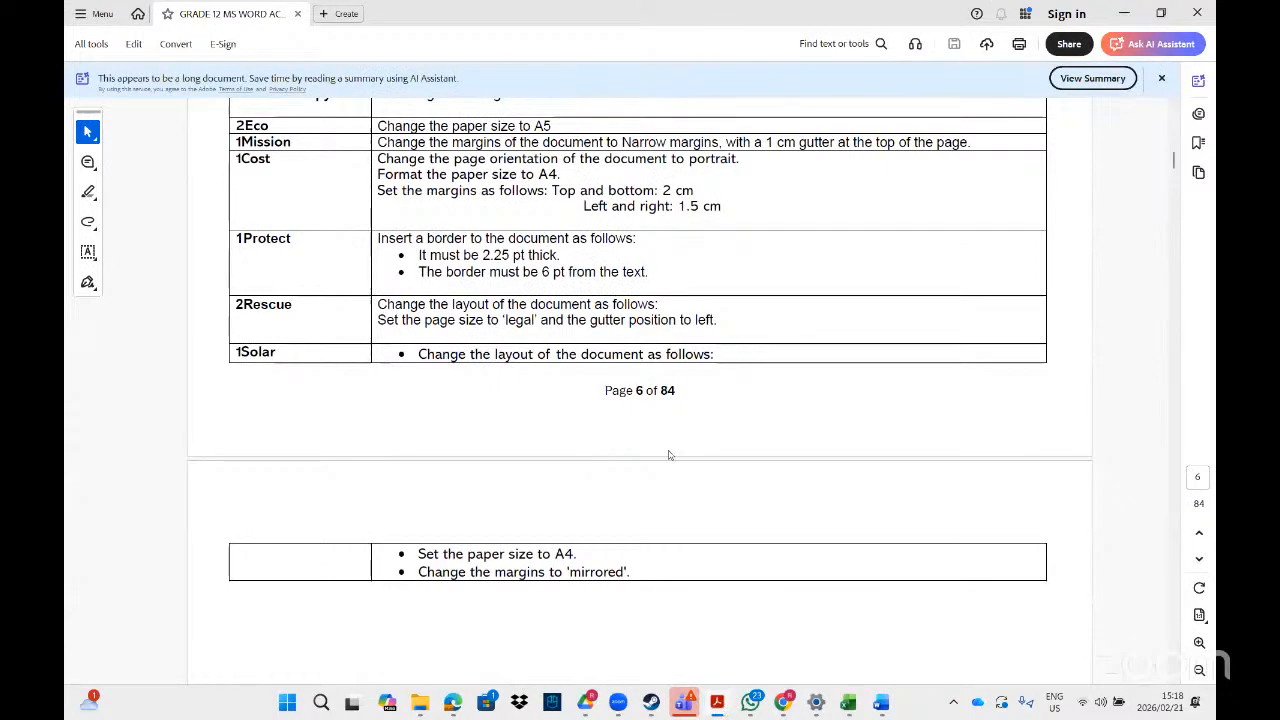
key("alt+Tab")
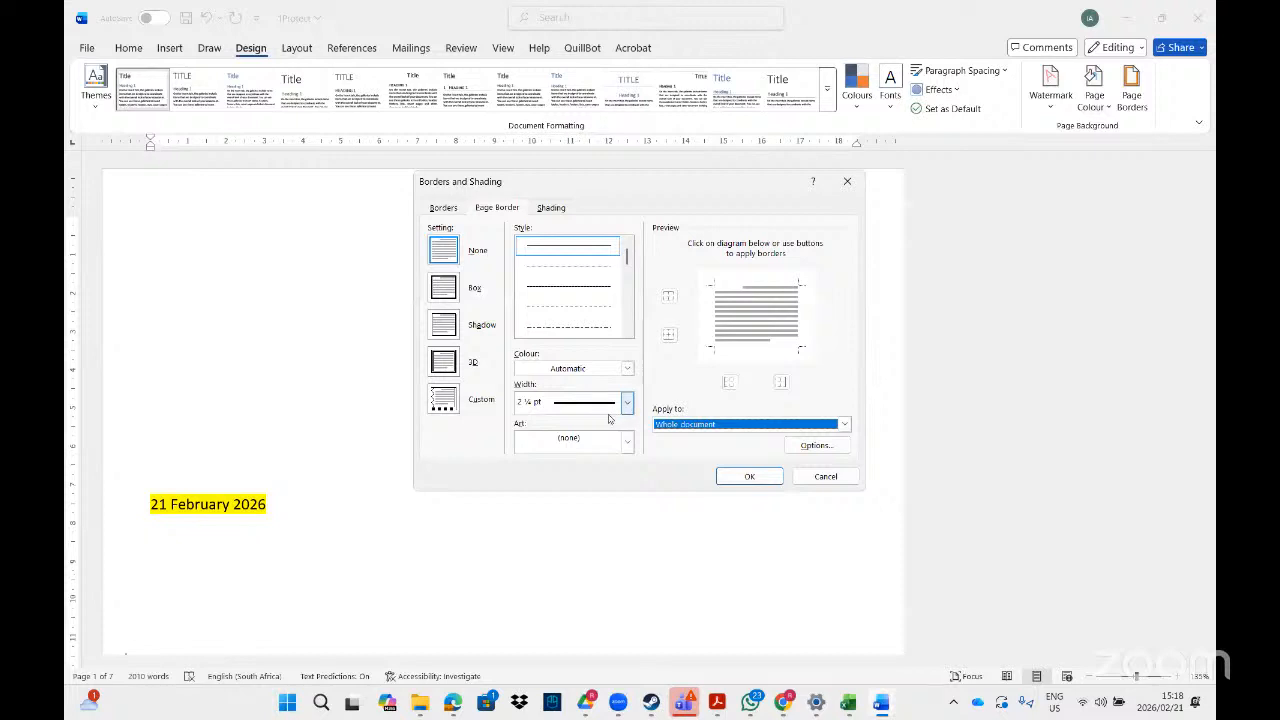
left_click(817, 447)
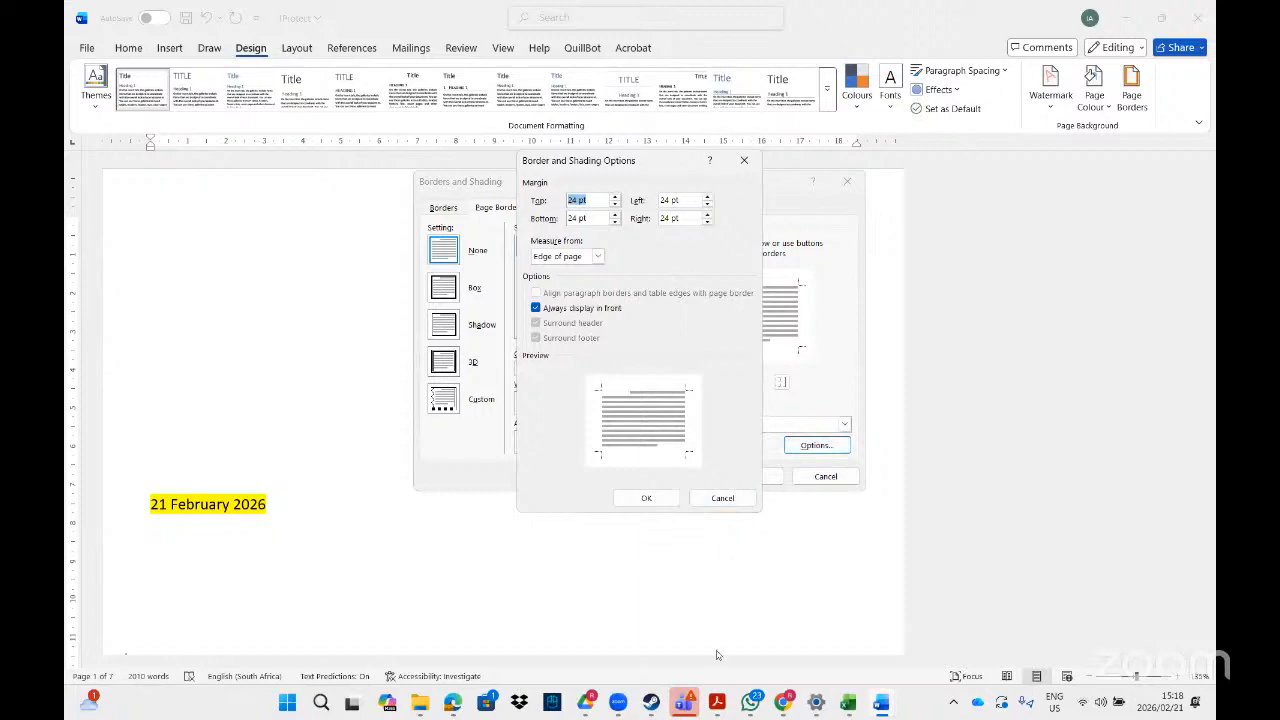
left_click(716, 705)
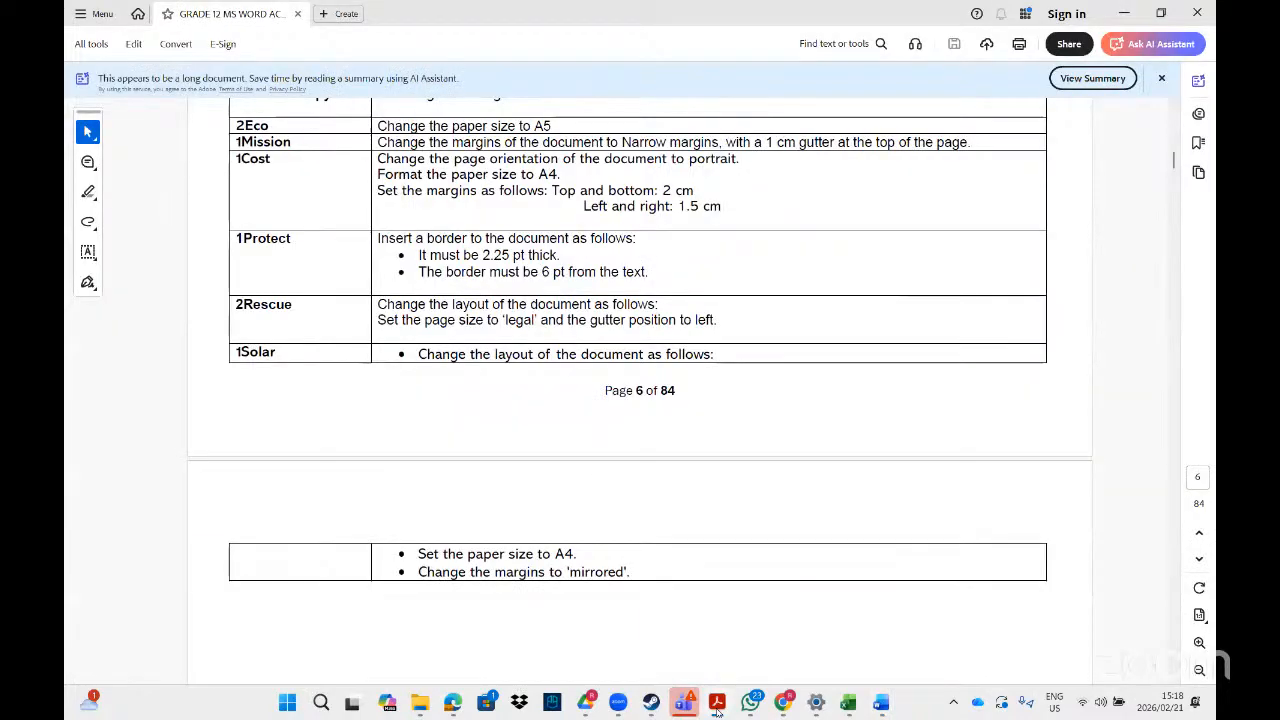
left_click(716, 705)
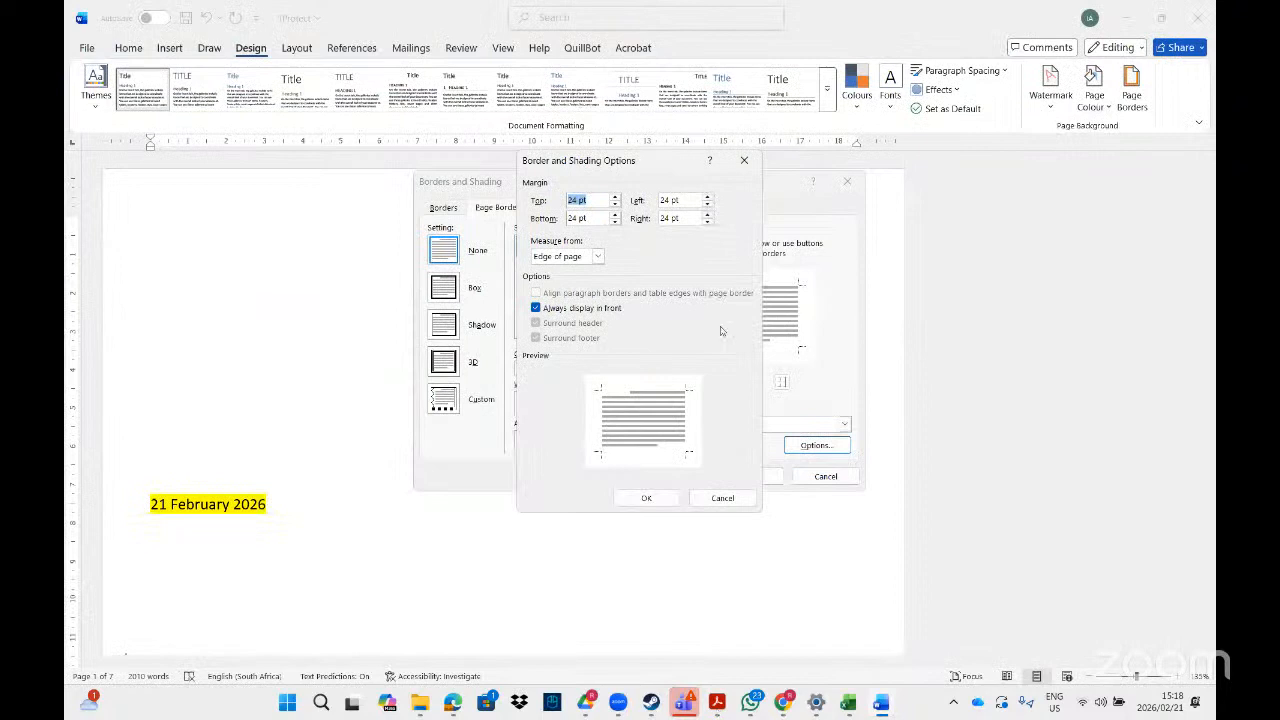
left_click(598, 257)
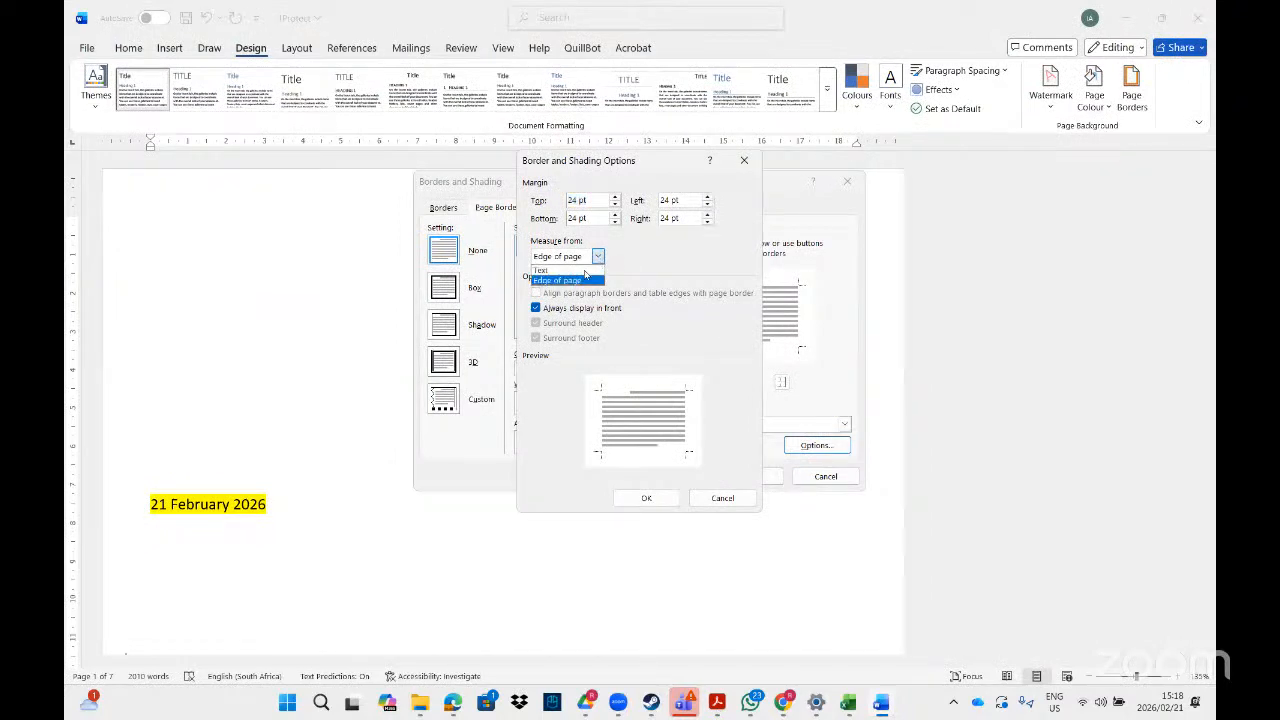
left_click(583, 271)
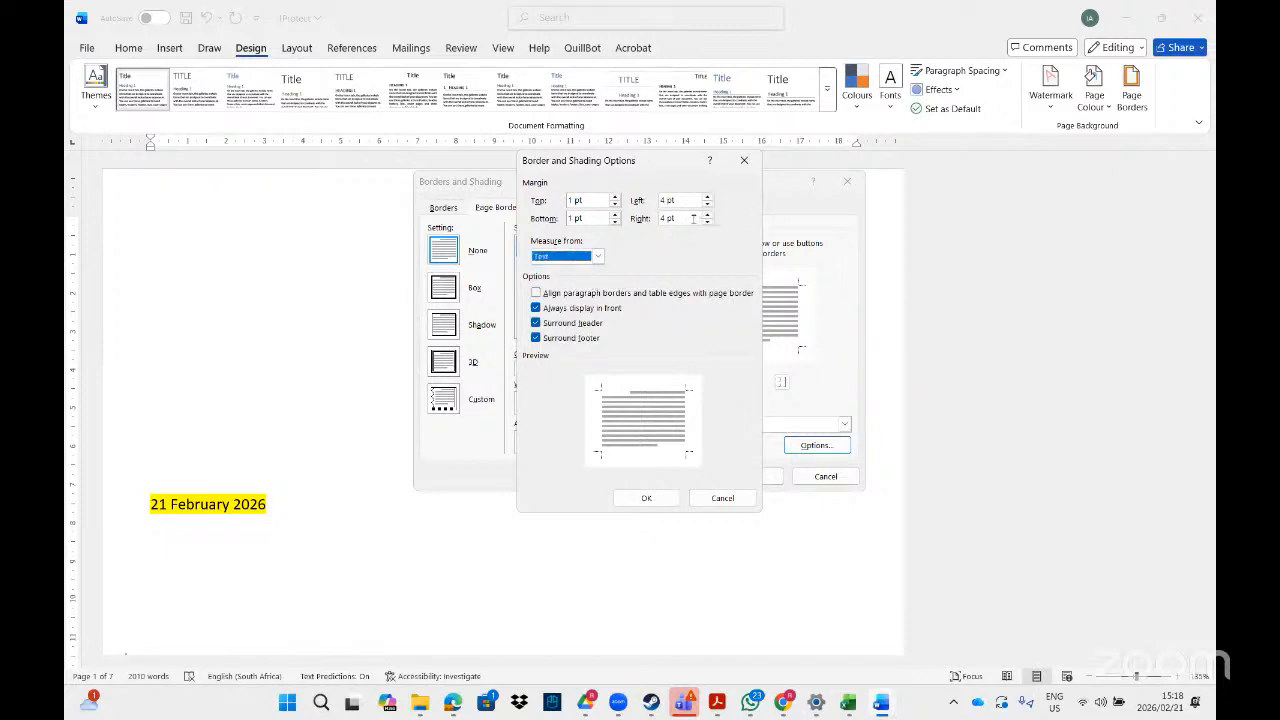
left_click(726, 658)
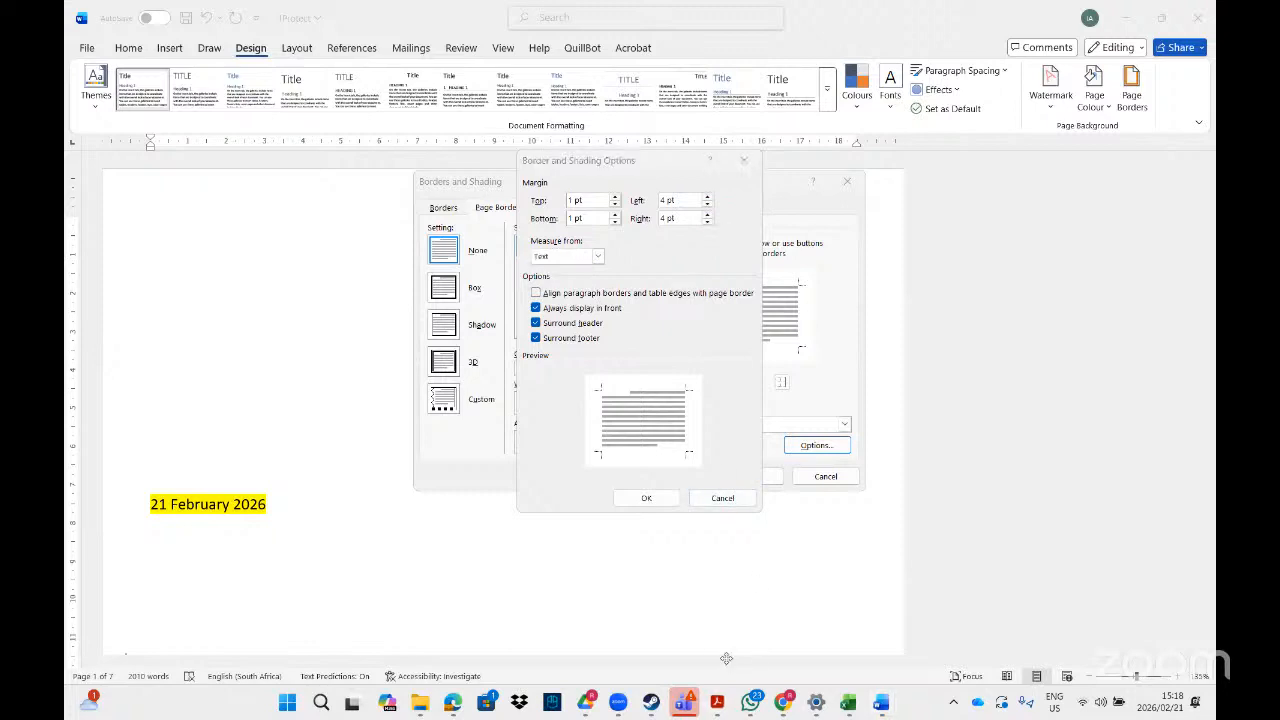
left_click(717, 703)
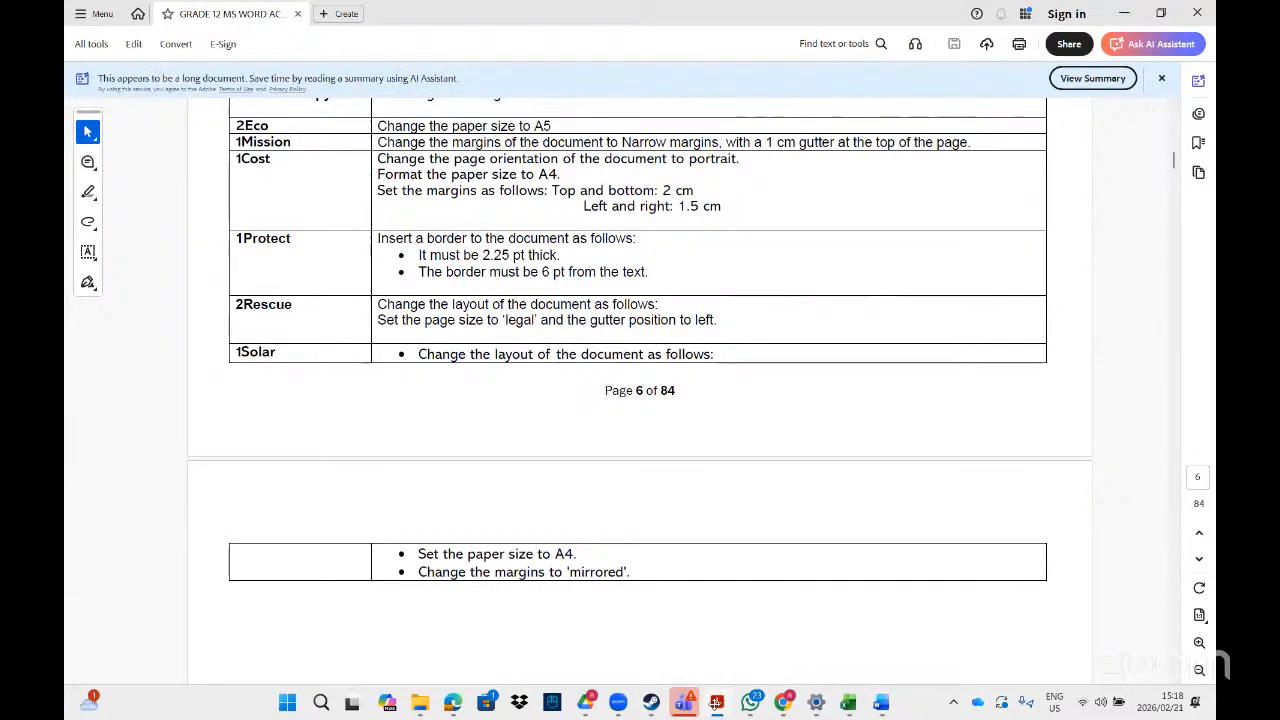
key("alt+Tab")
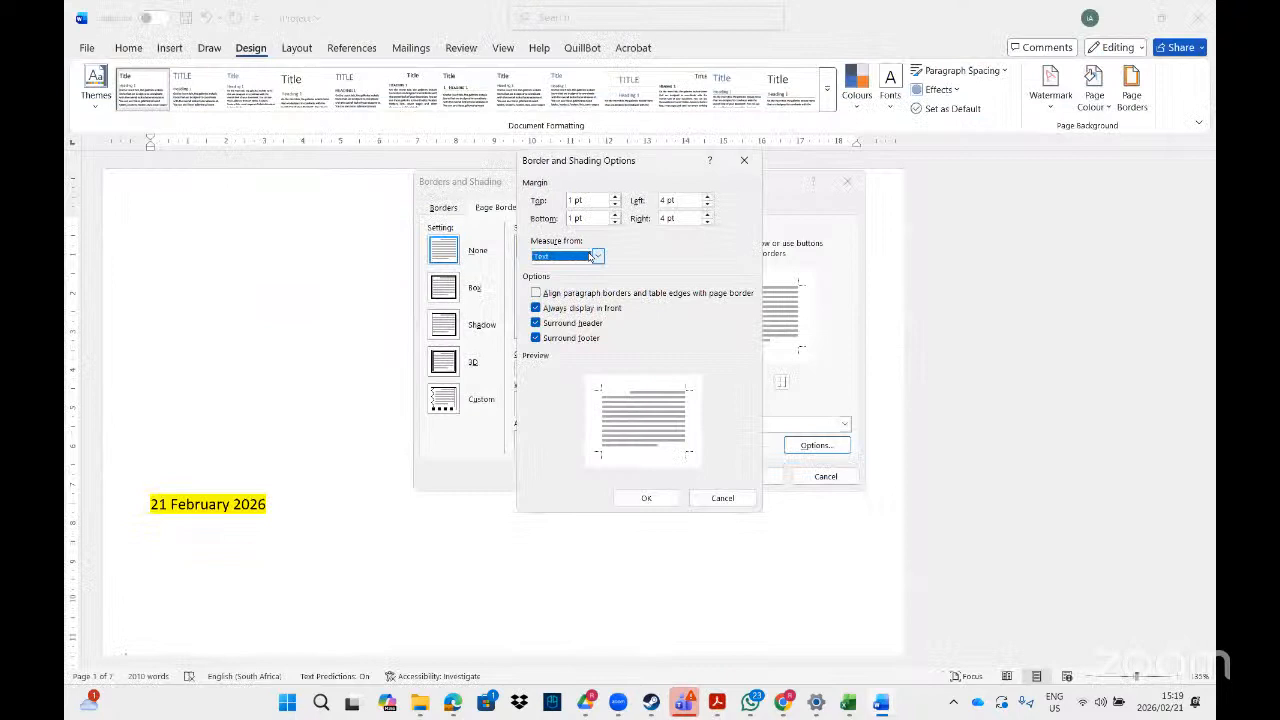
Step: Try to apply the page border with top, bottom, left and right distances of 6 pt from the text
left_click(708, 215)
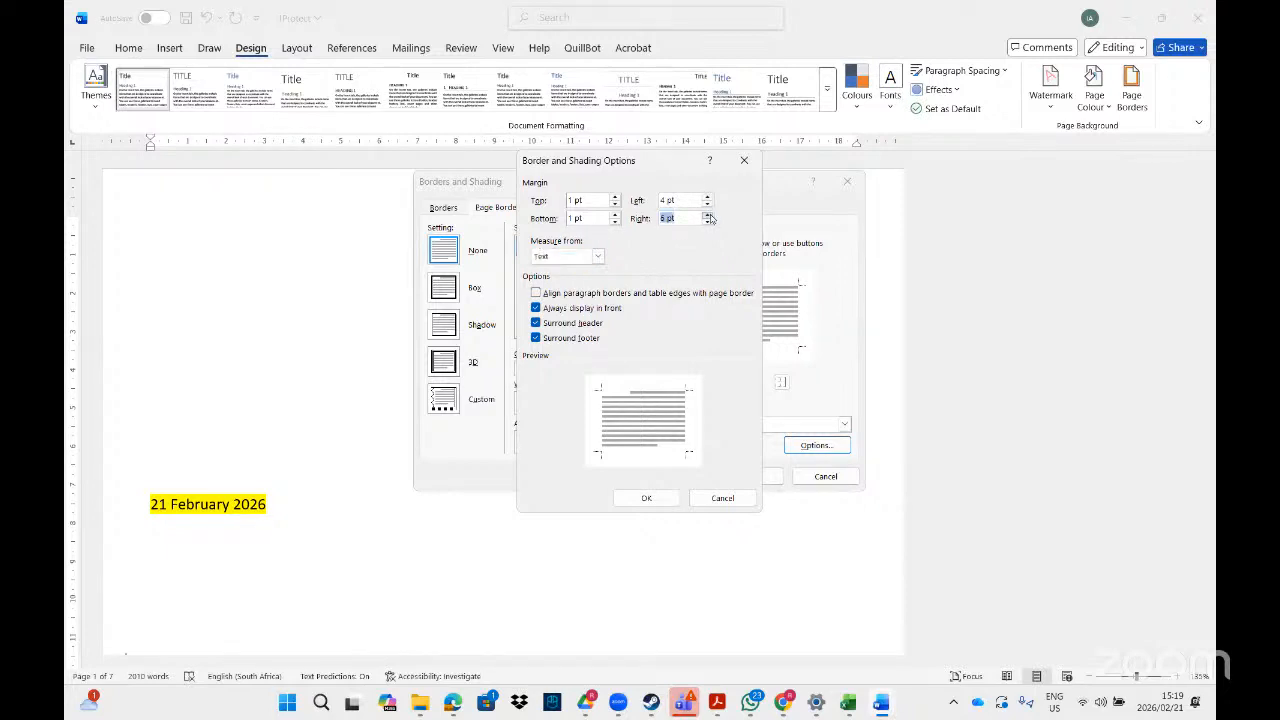
left_click(708, 198)
left_click(708, 198)
left_click(614, 198)
left_click(614, 198)
left_click(614, 198)
left_click(614, 198)
left_click(614, 215)
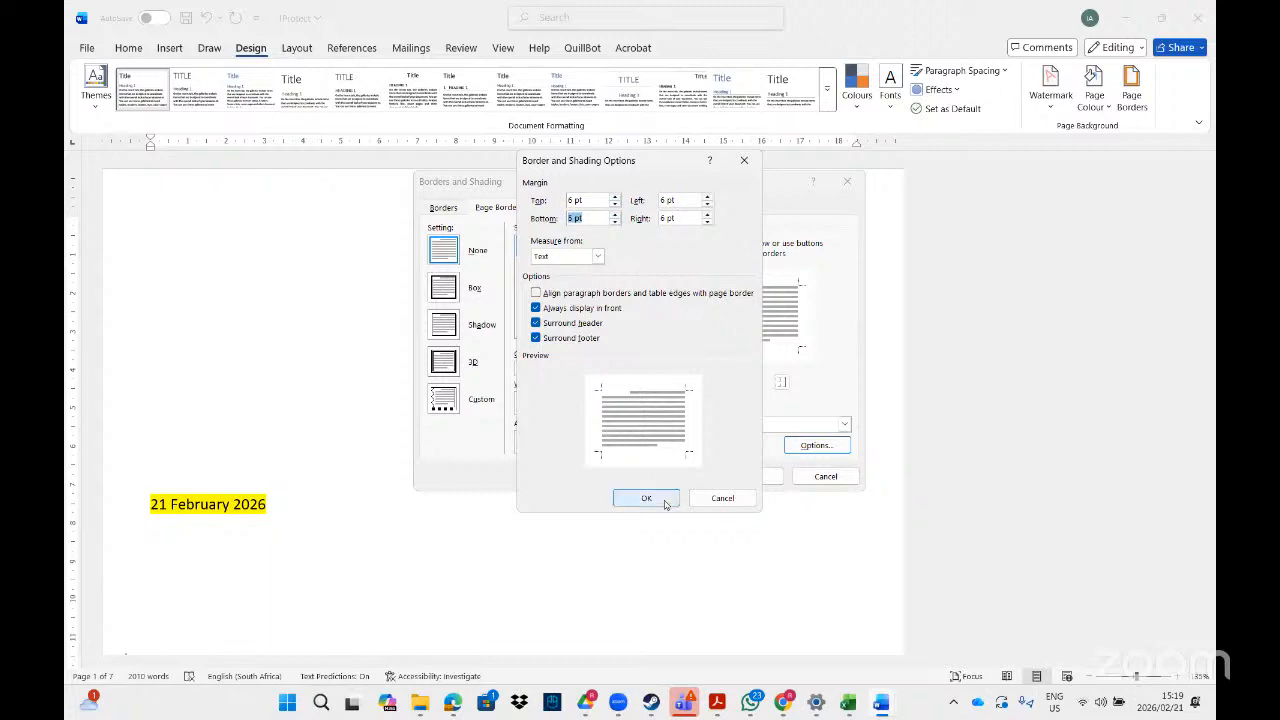
left_click(656, 500)
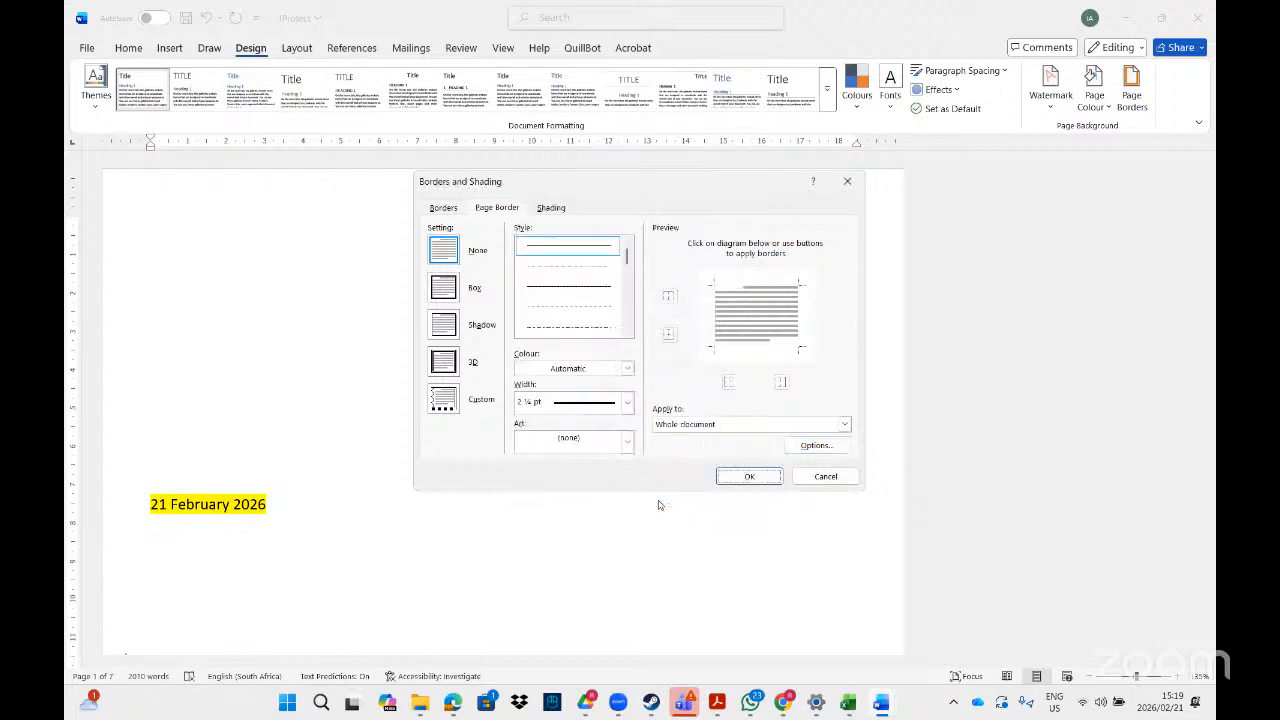
left_click(748, 477)
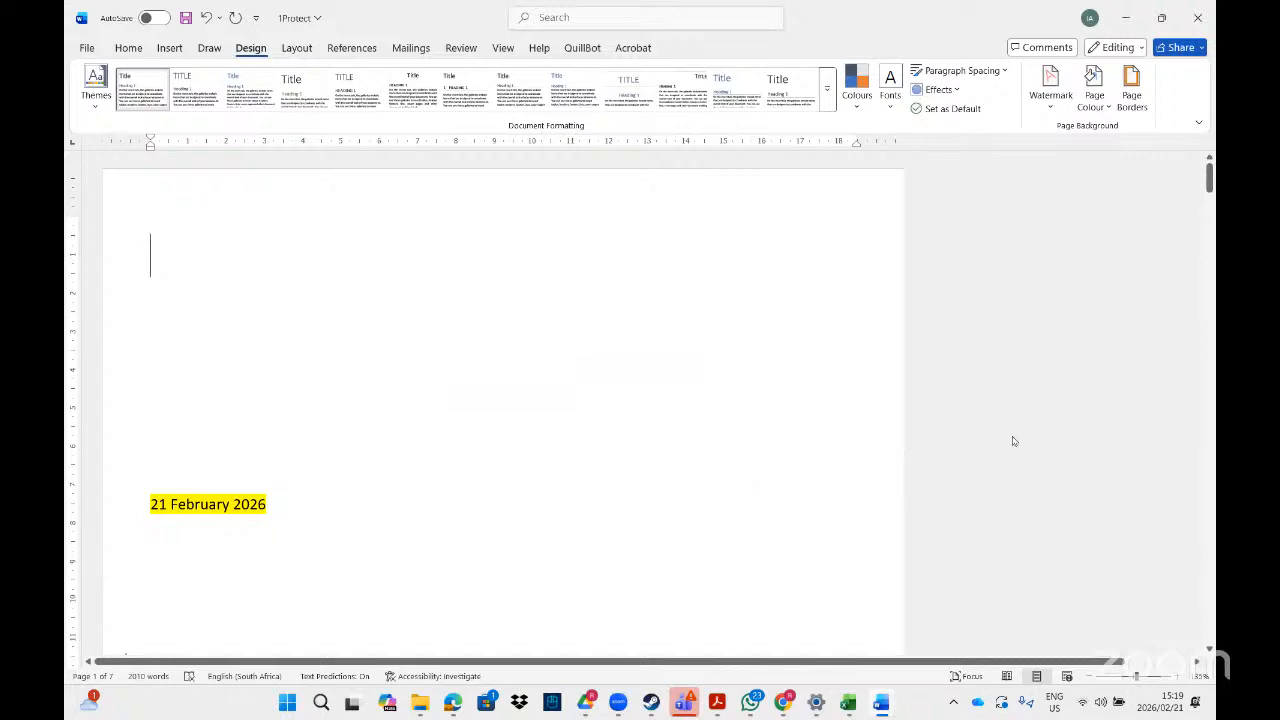
Step: Search the commands for "bor", open the page border settings in Borders and Shading, and measure the border distance from Text
mouse_move(1208, 178)
left_mouse_down()
mouse_move(1208, 215)
mouse_move(1208, 178)
left_mouse_up()
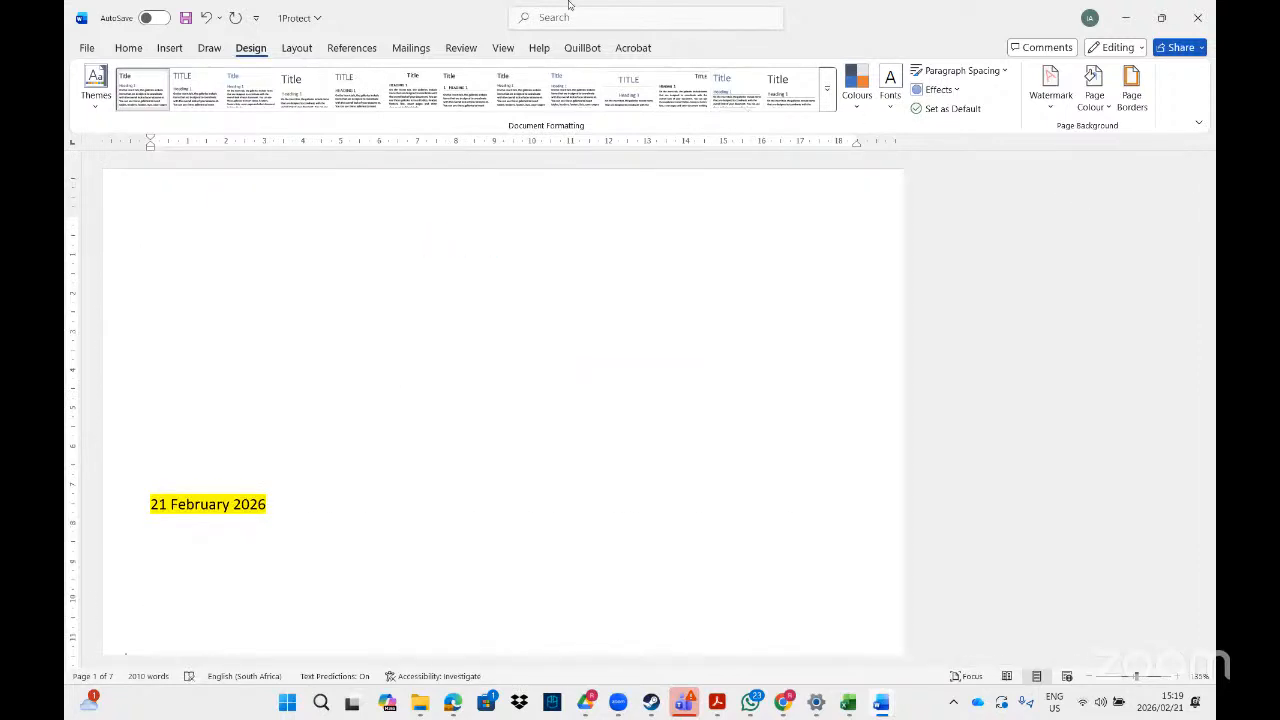
type("bor")
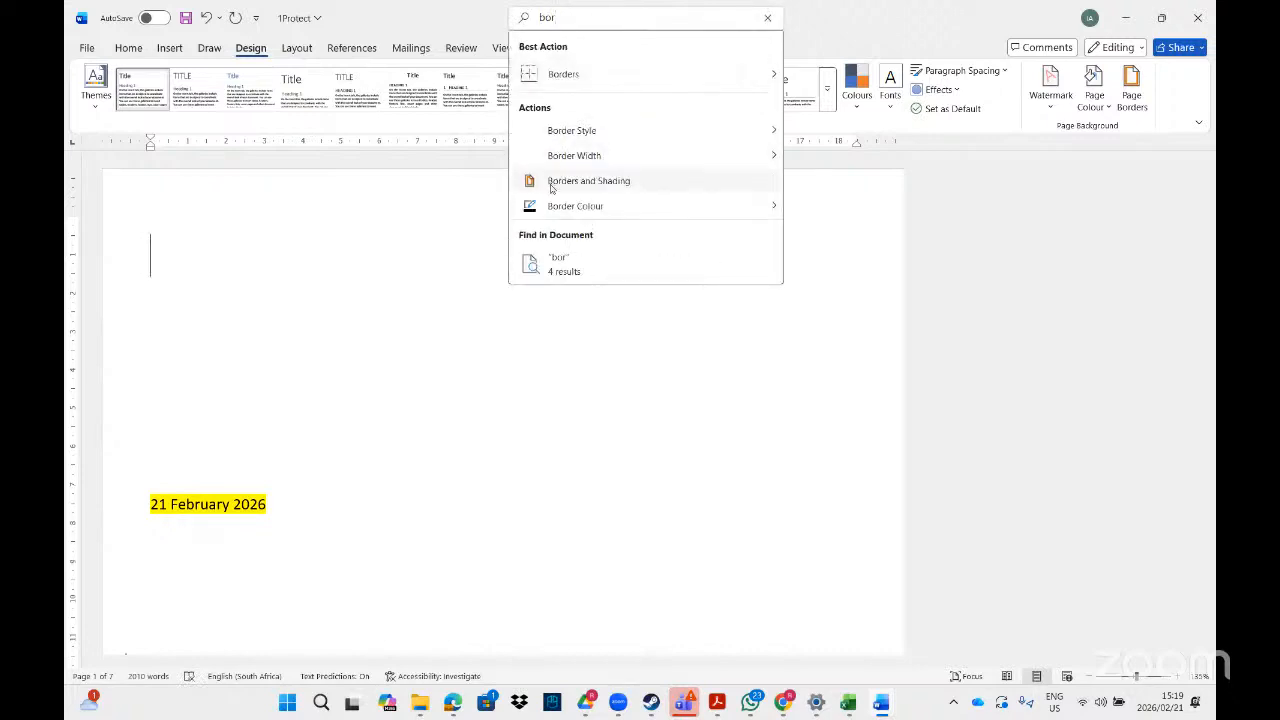
left_click(570, 181)
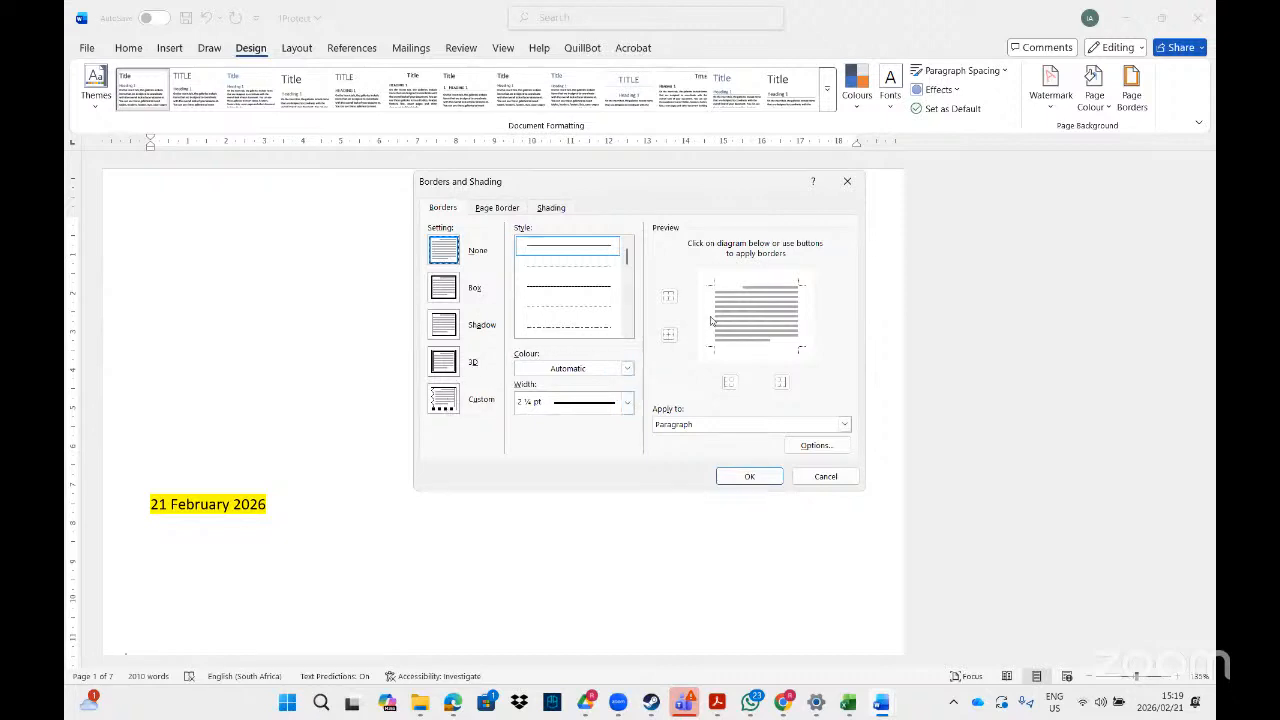
left_click(510, 211)
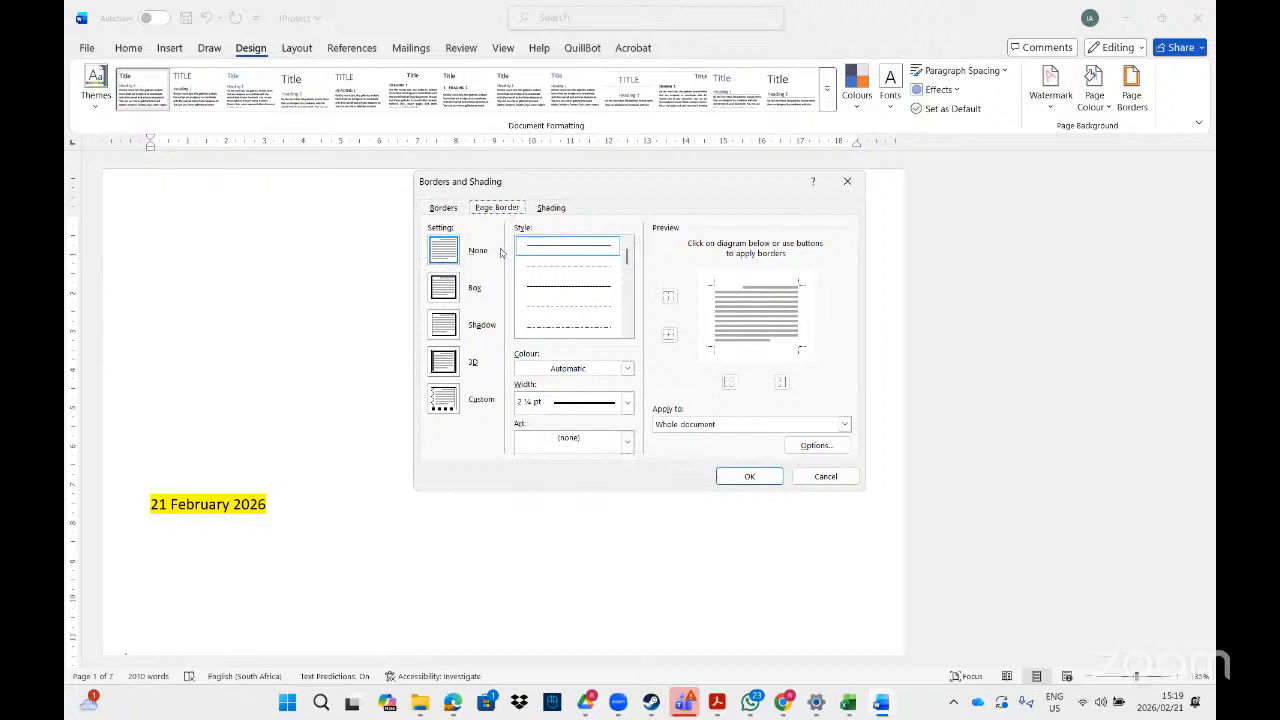
left_click(816, 445)
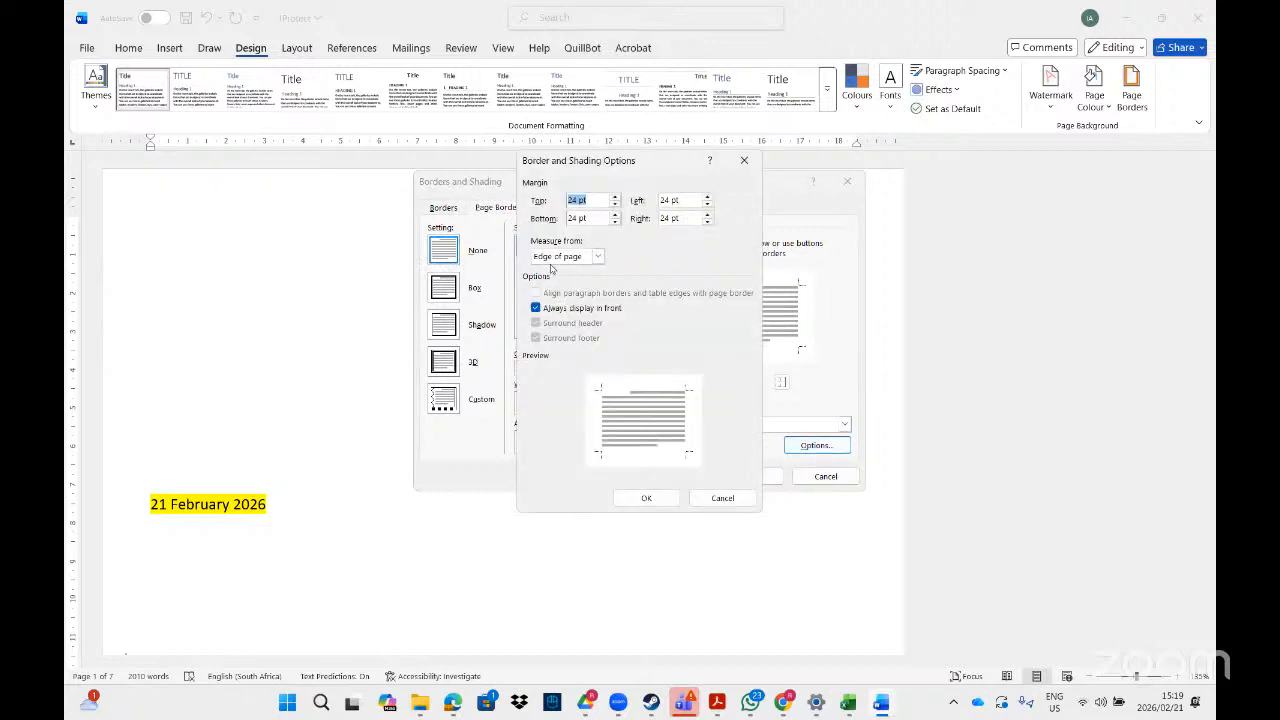
left_click(557, 257)
left_click(551, 270)
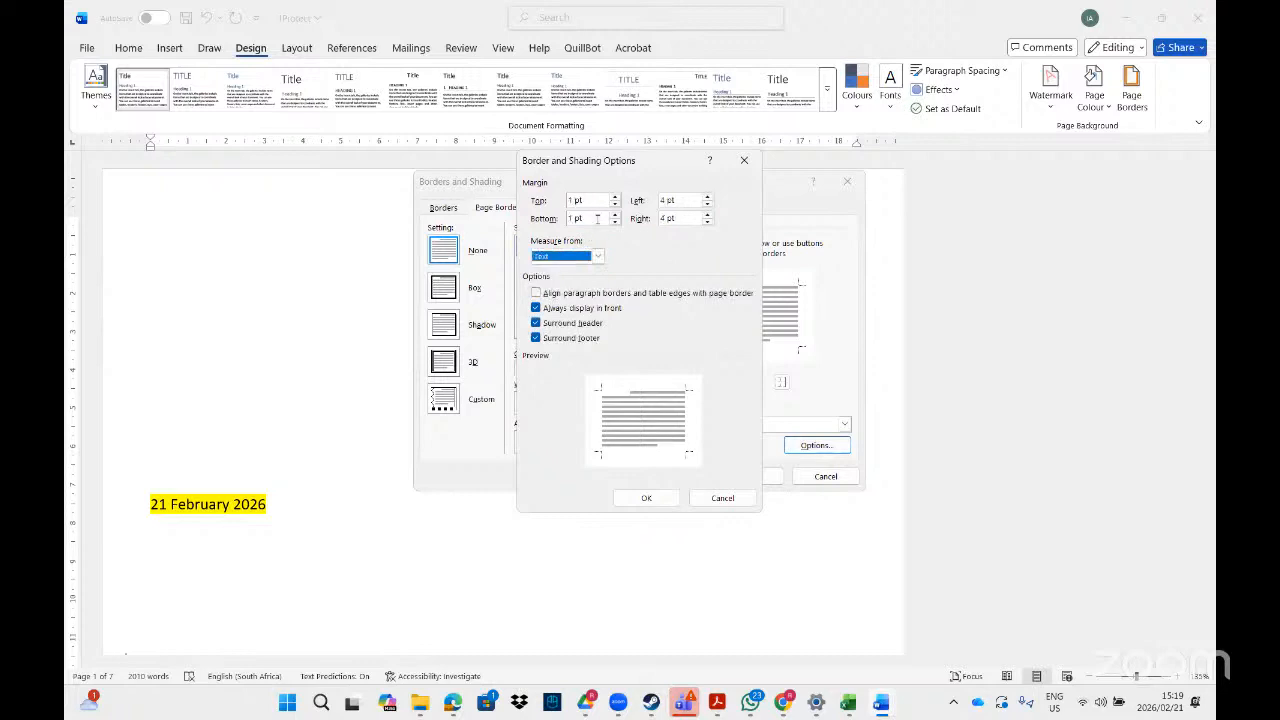
Step: Set the page border's top, bottom, left and right distances from the text to 6 pt
left_click(708, 197)
left_click(708, 197)
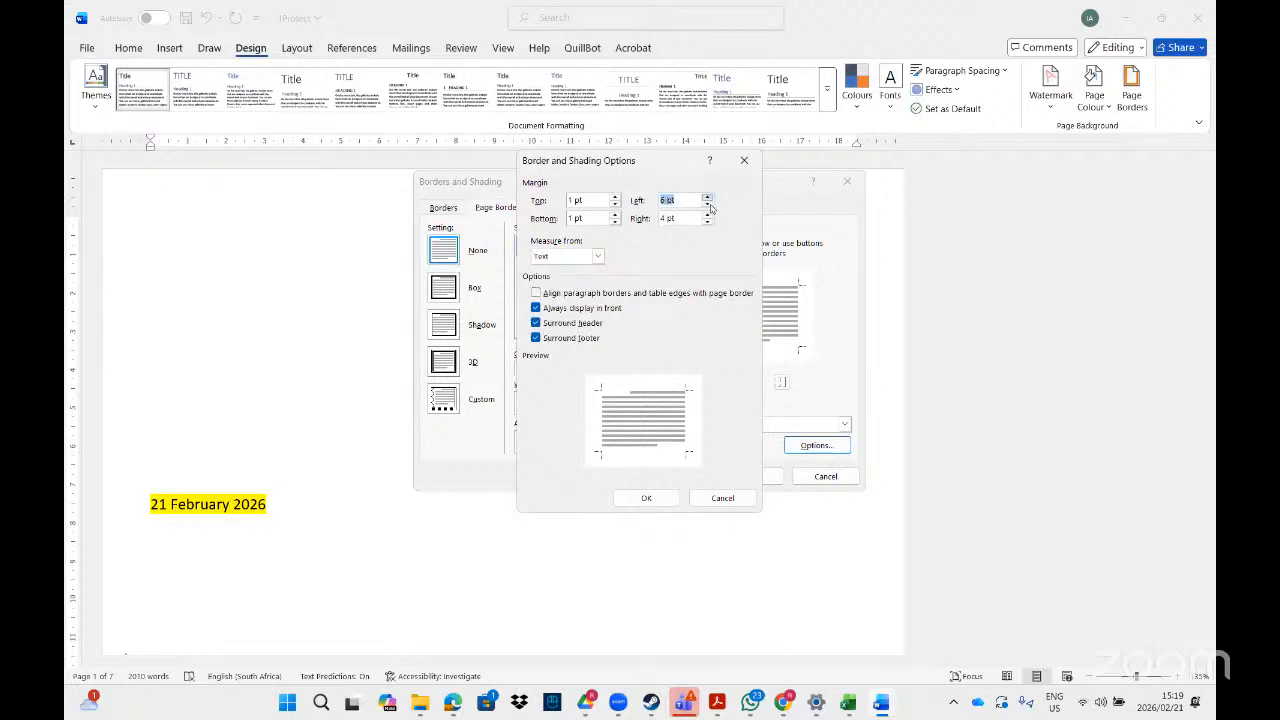
left_click(708, 214)
left_click(708, 214)
left_click(615, 200)
left_click(615, 197)
left_click(615, 198)
left_click(616, 216)
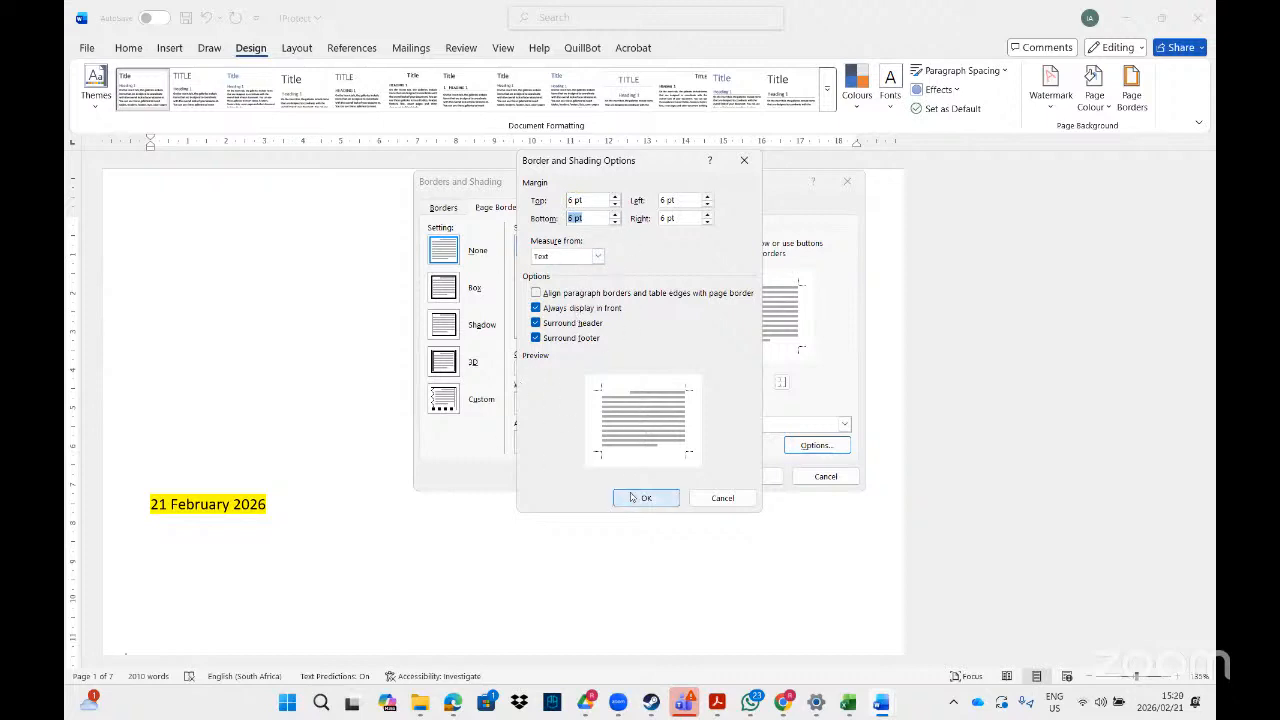
left_click(644, 498)
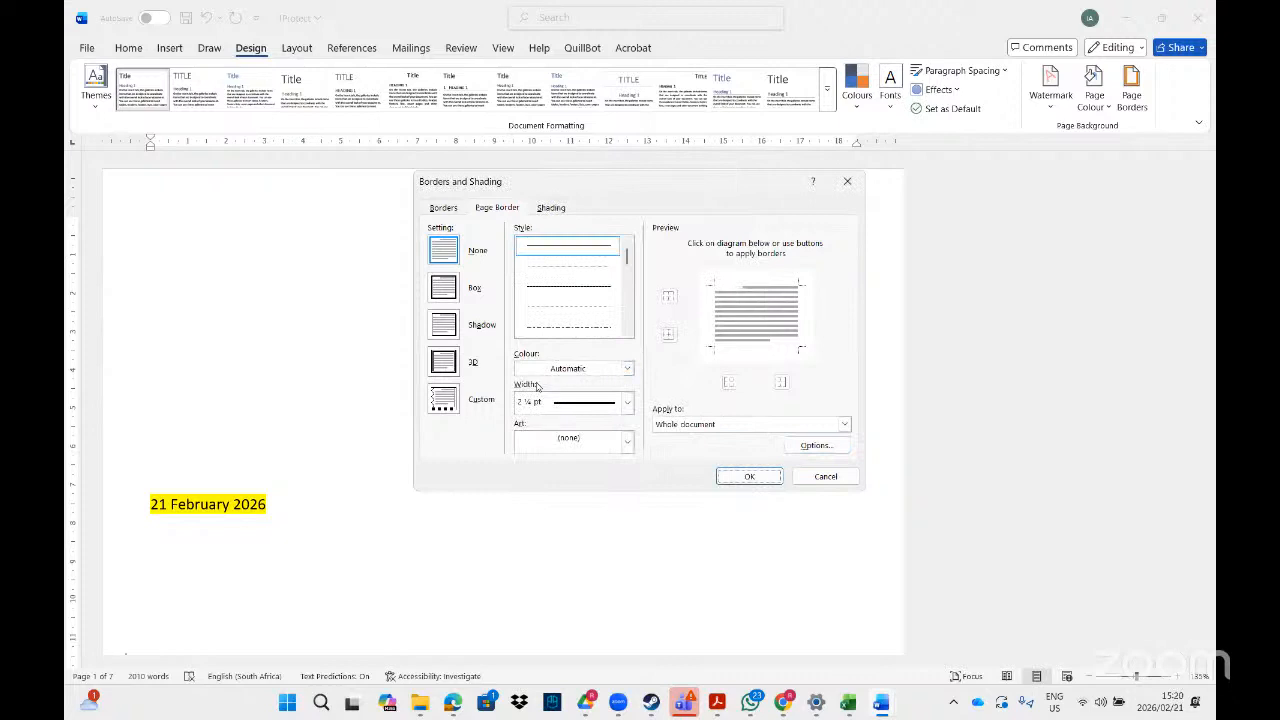
Step: Add the 2¼ pt border to all four page sides, recheck its distance options, and apply it to the whole document
left_click(710, 336)
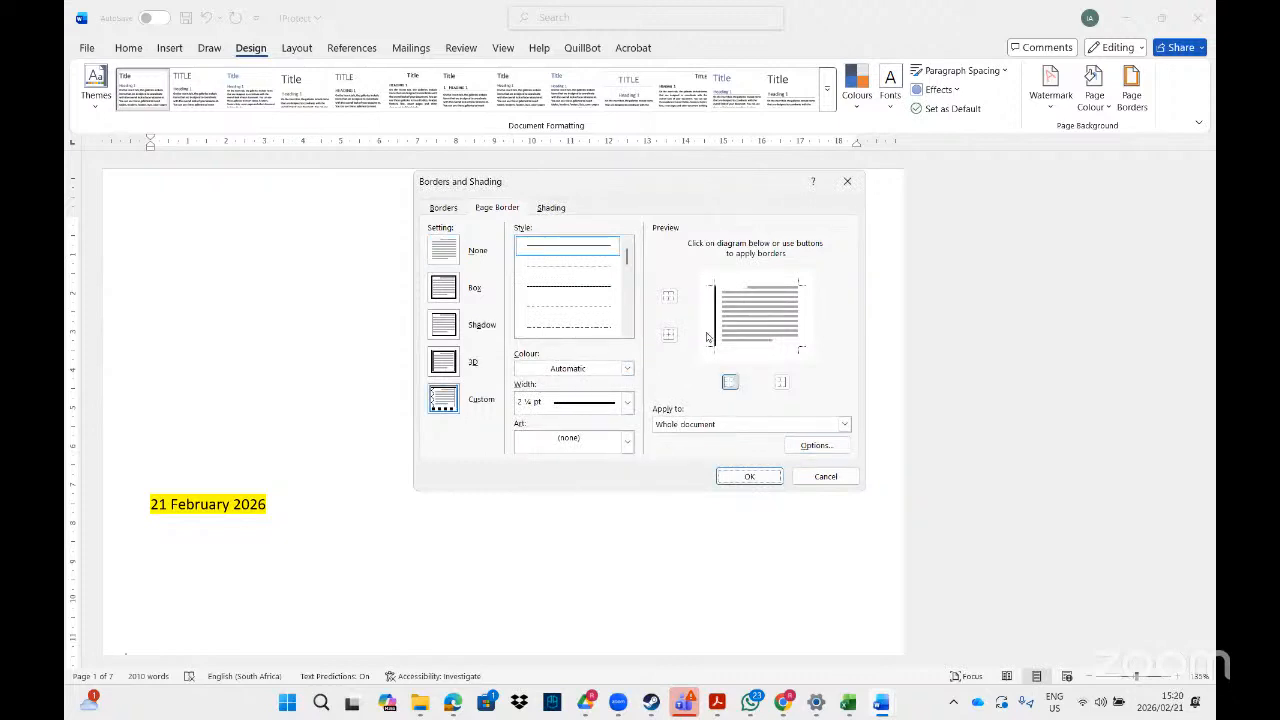
left_click(773, 349)
left_click(802, 340)
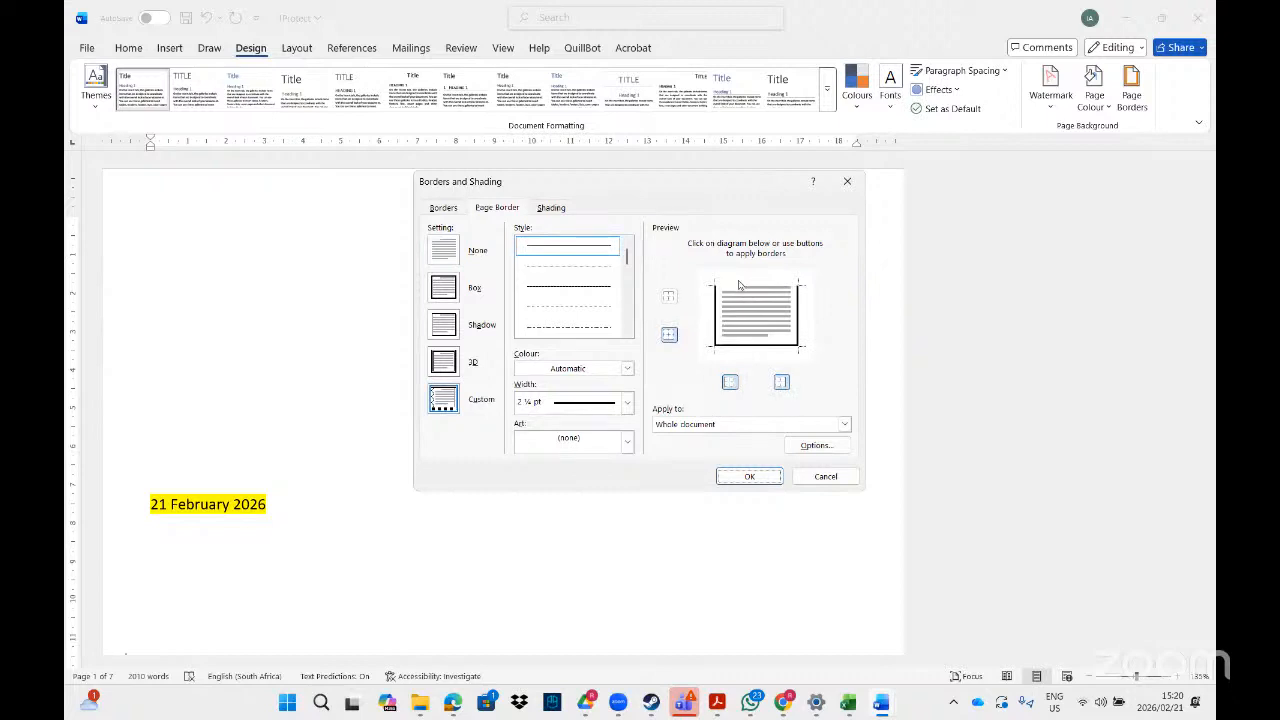
left_click(816, 445)
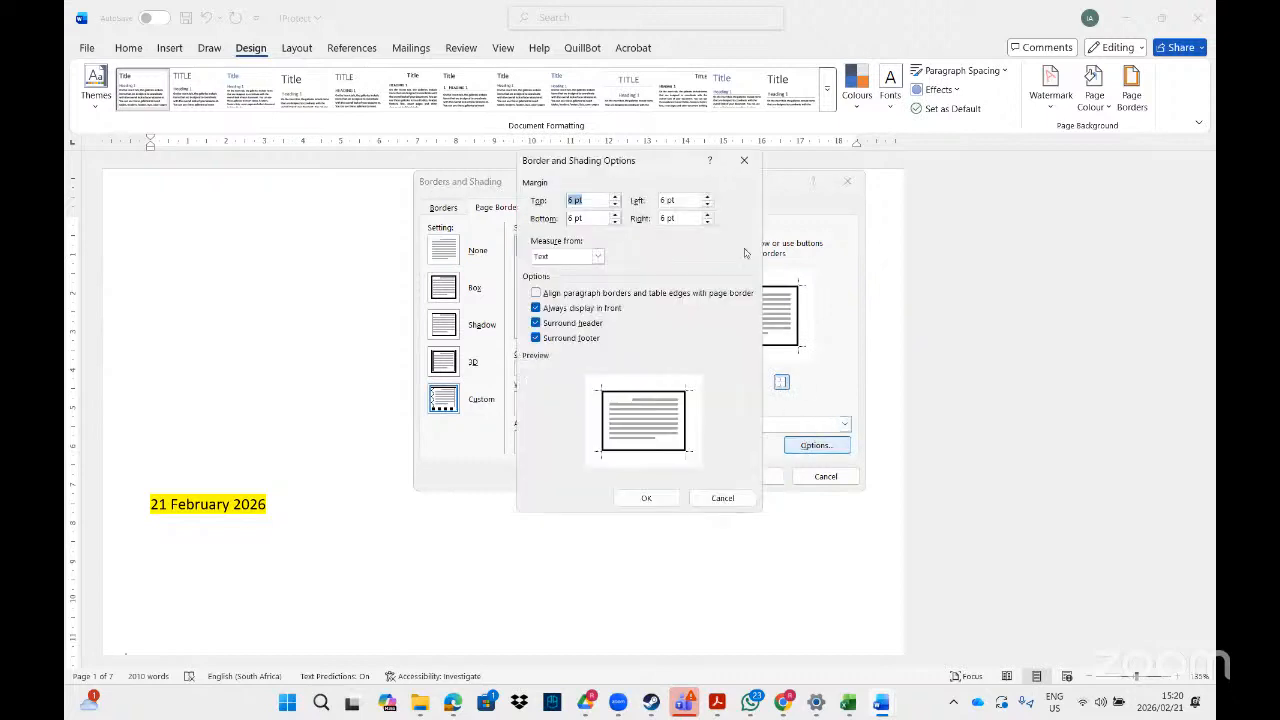
left_click(650, 496)
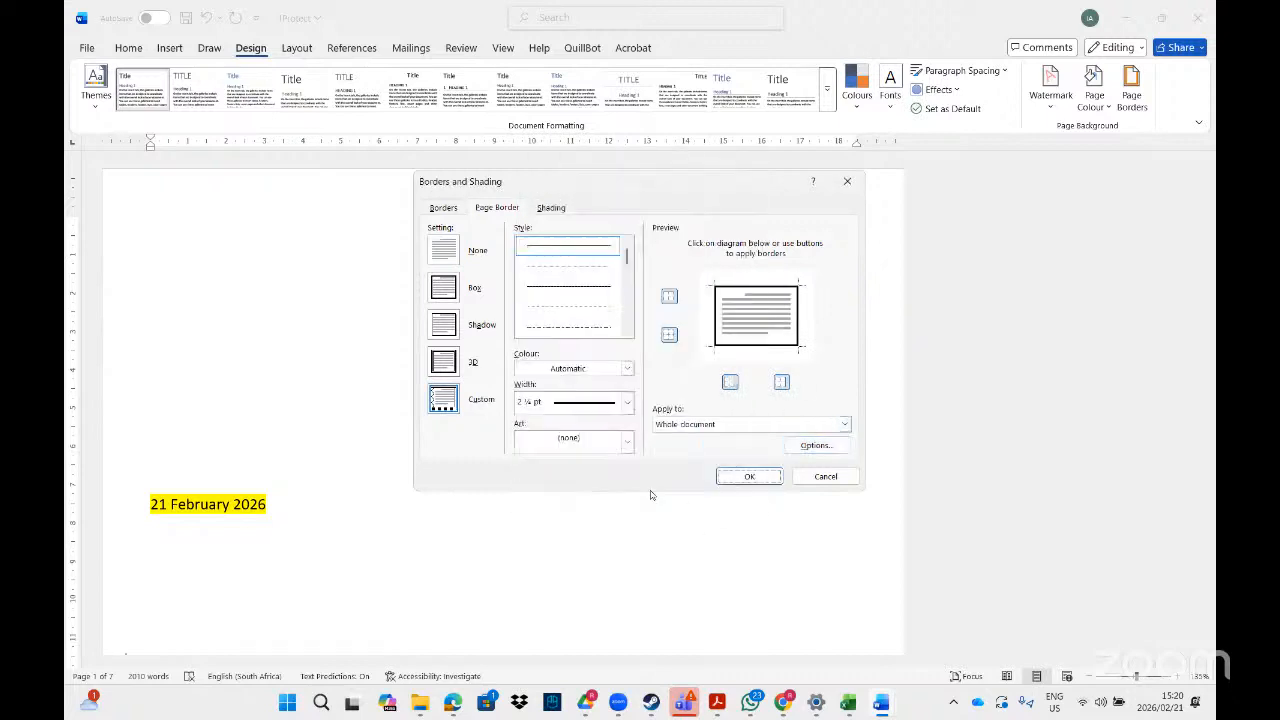
left_click(753, 474)
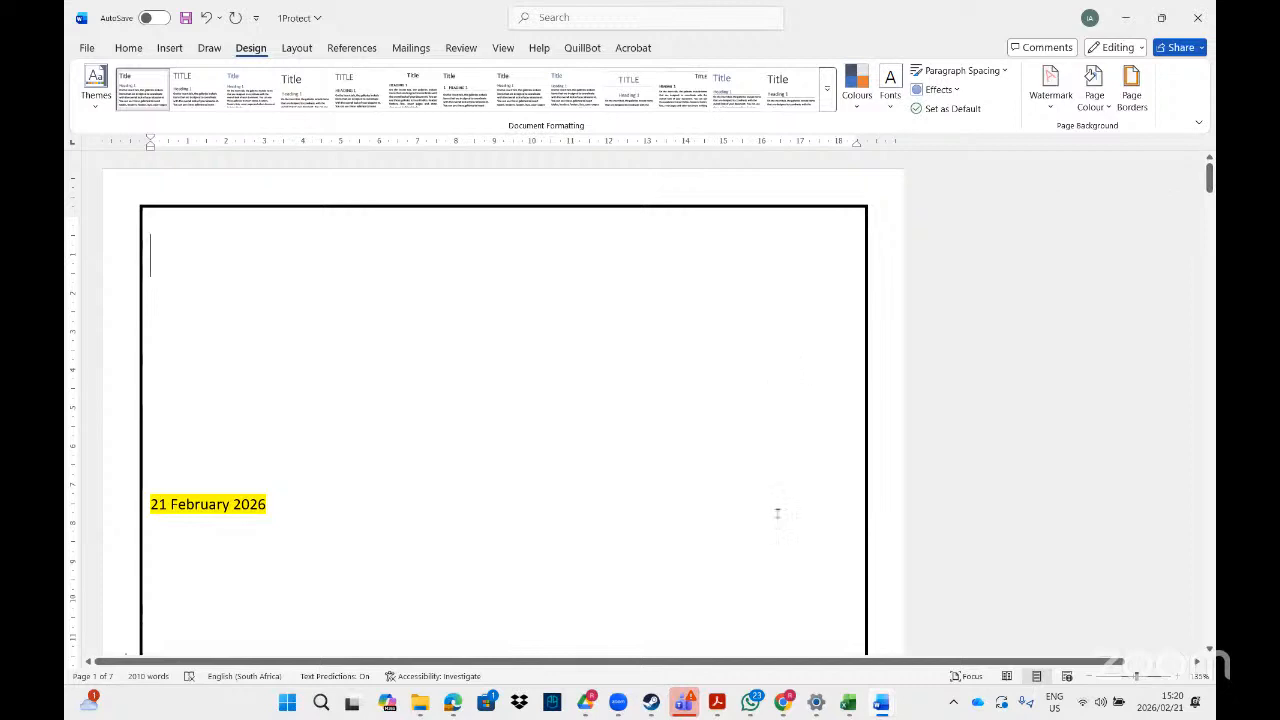
Step: Check the 2Rescue task in the PDF and apply Legal paper size with the Left gutter position to the whole 1Protect document
left_click(717, 704)
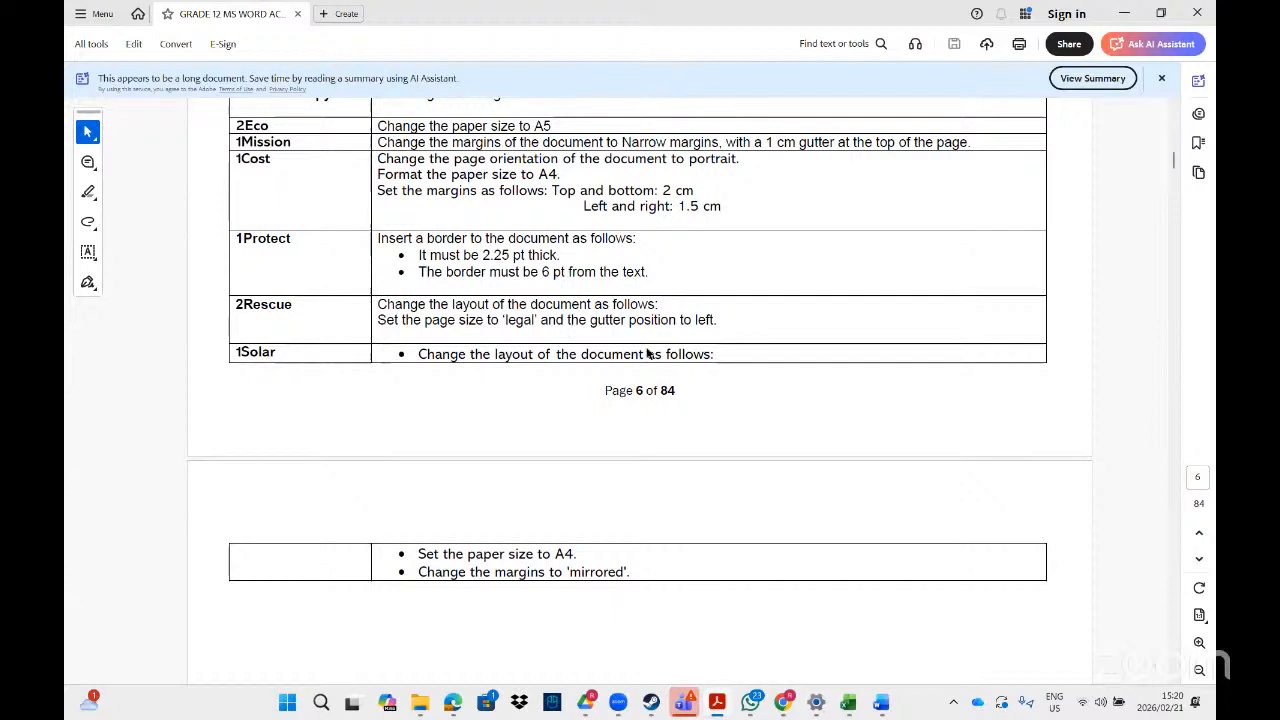
mouse_move(881, 703)
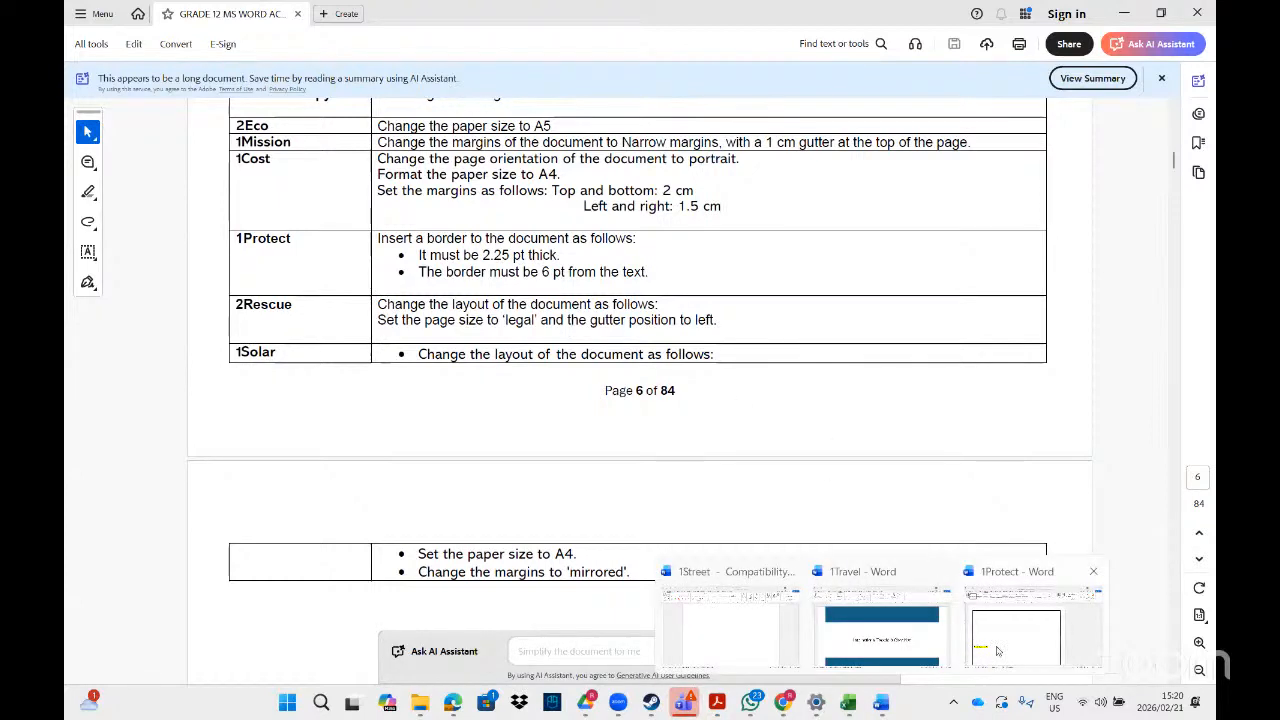
left_click(997, 651)
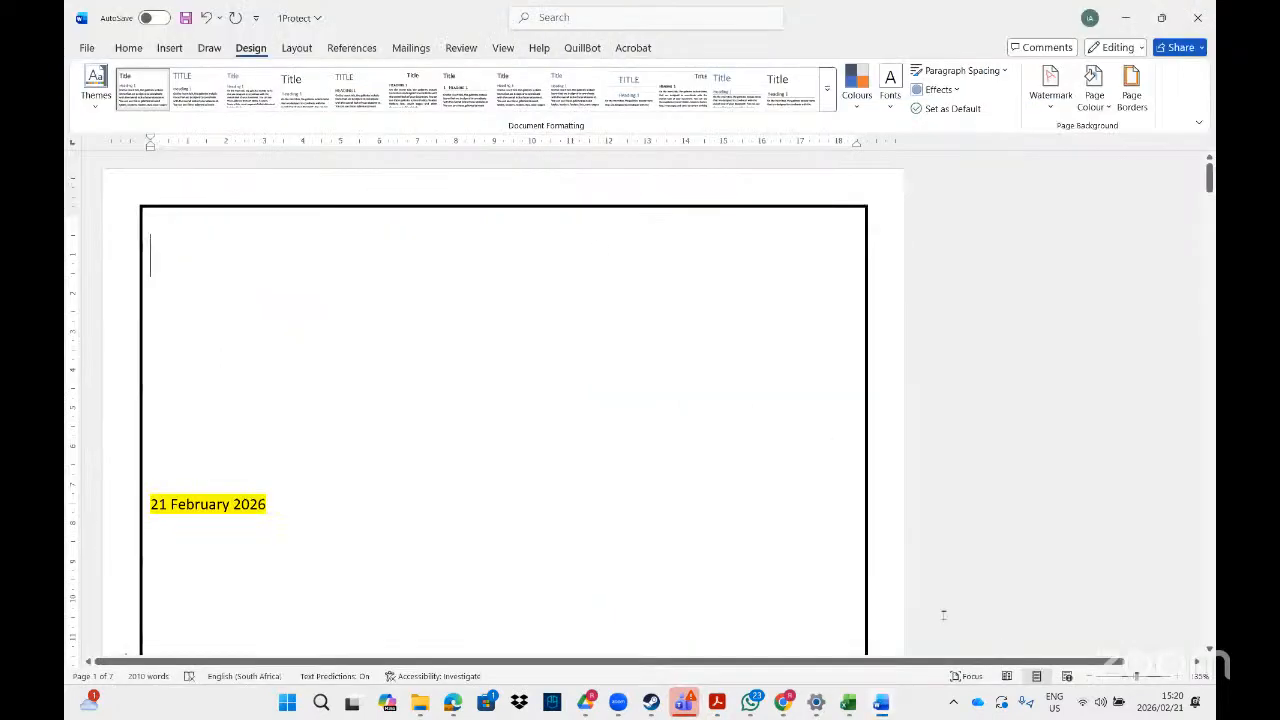
double_click(351, 143)
left_click(561, 157)
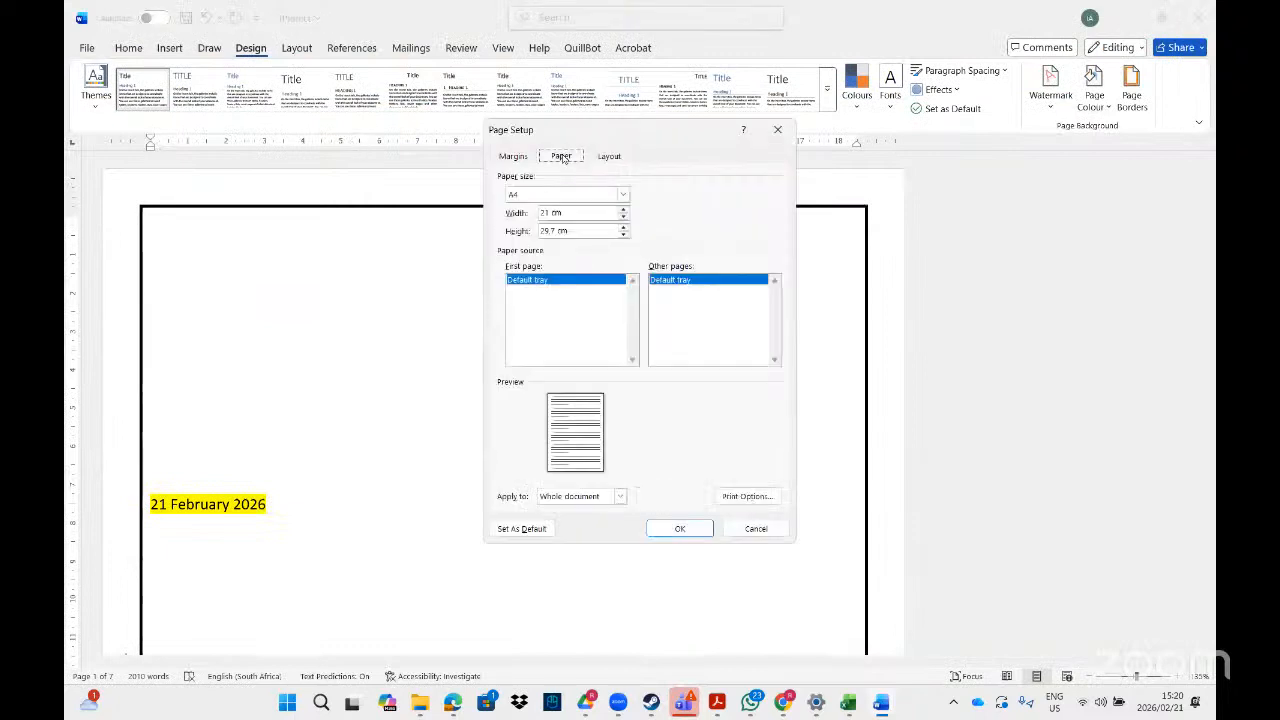
left_click(623, 194)
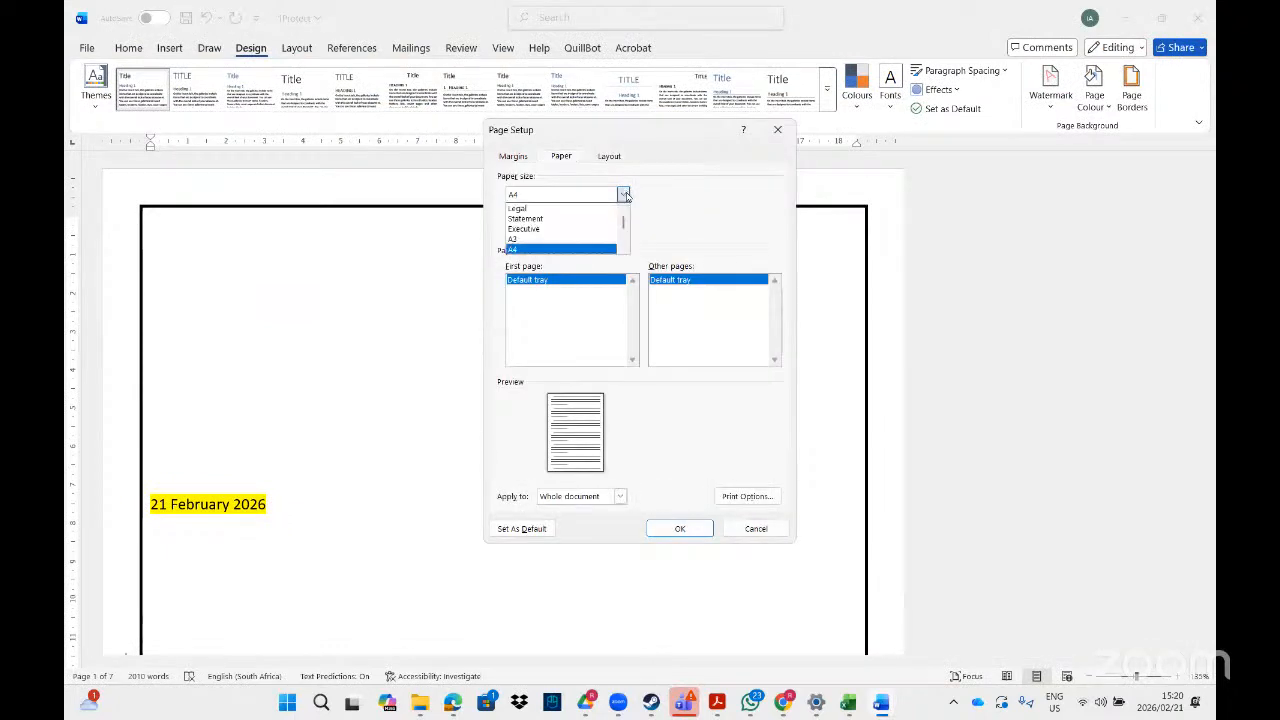
left_click(575, 209)
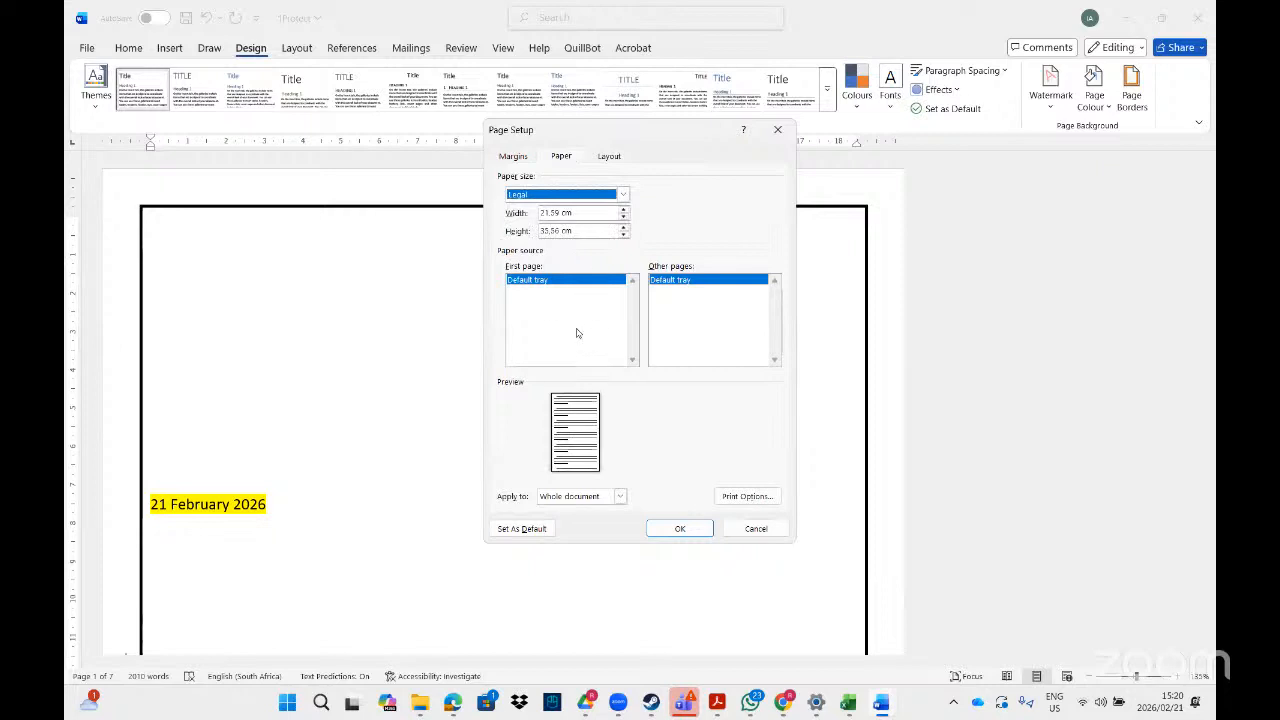
left_click(513, 157)
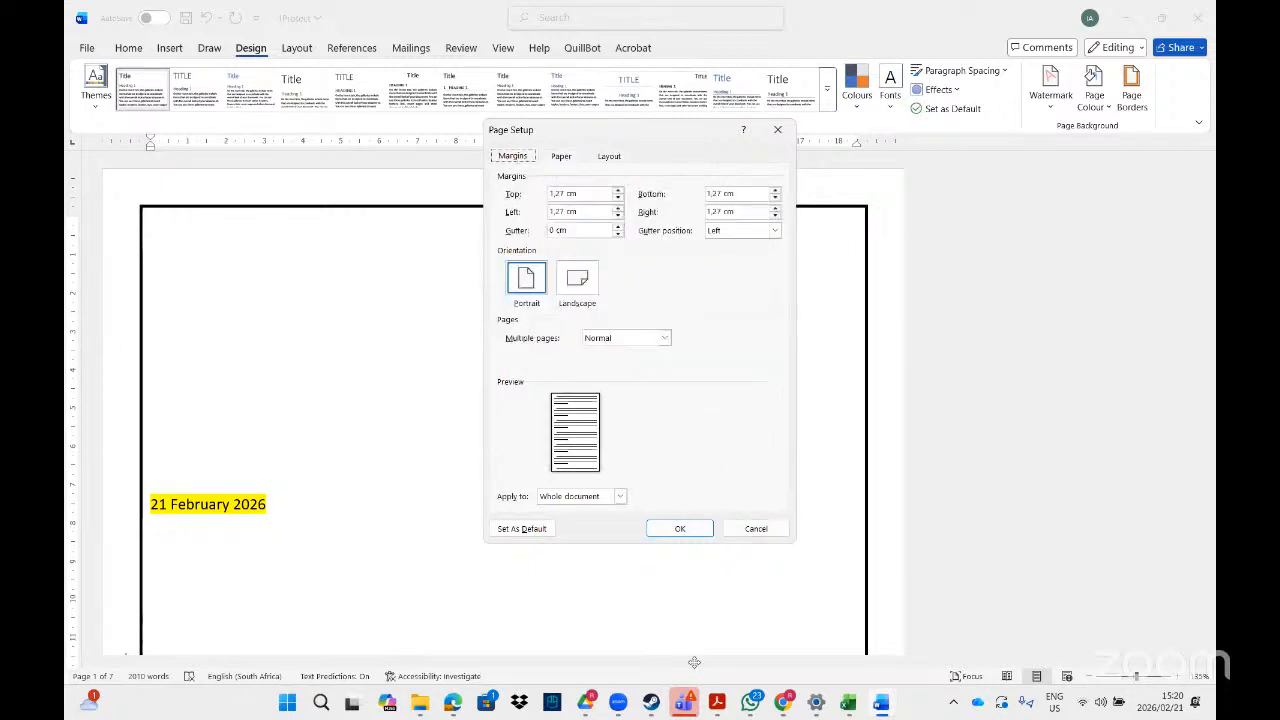
left_click(714, 710)
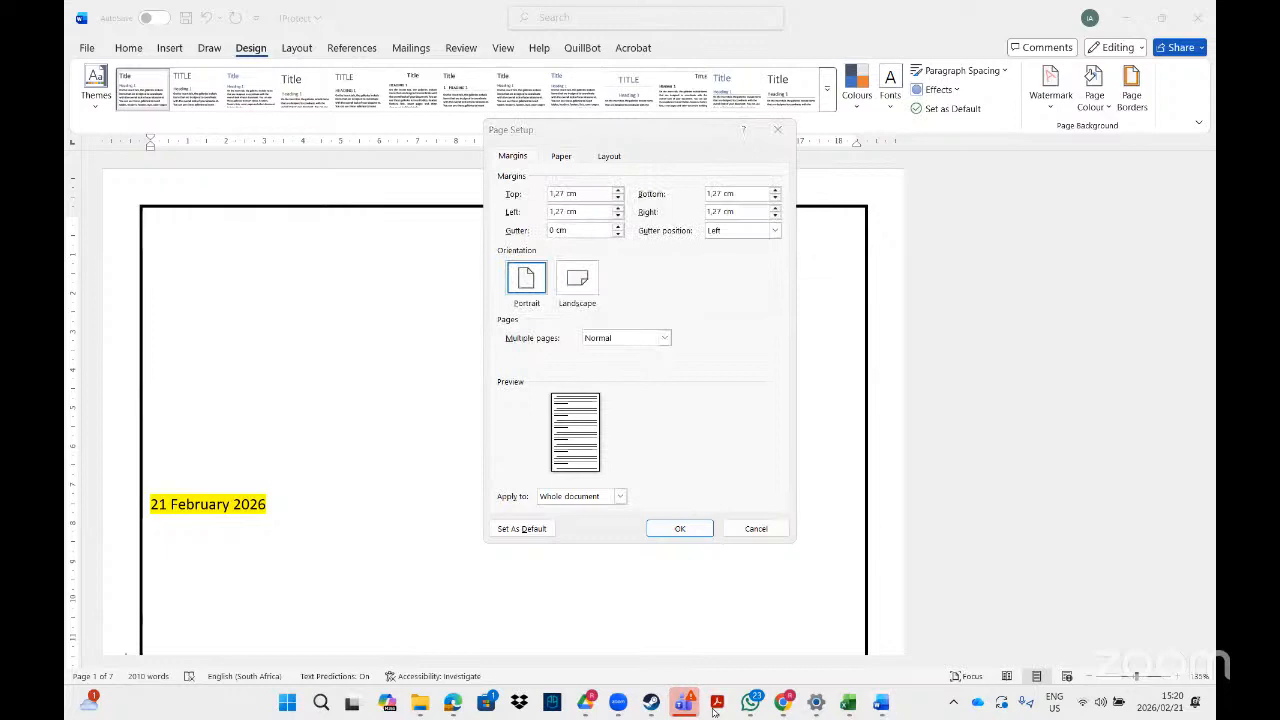
left_click(668, 531)
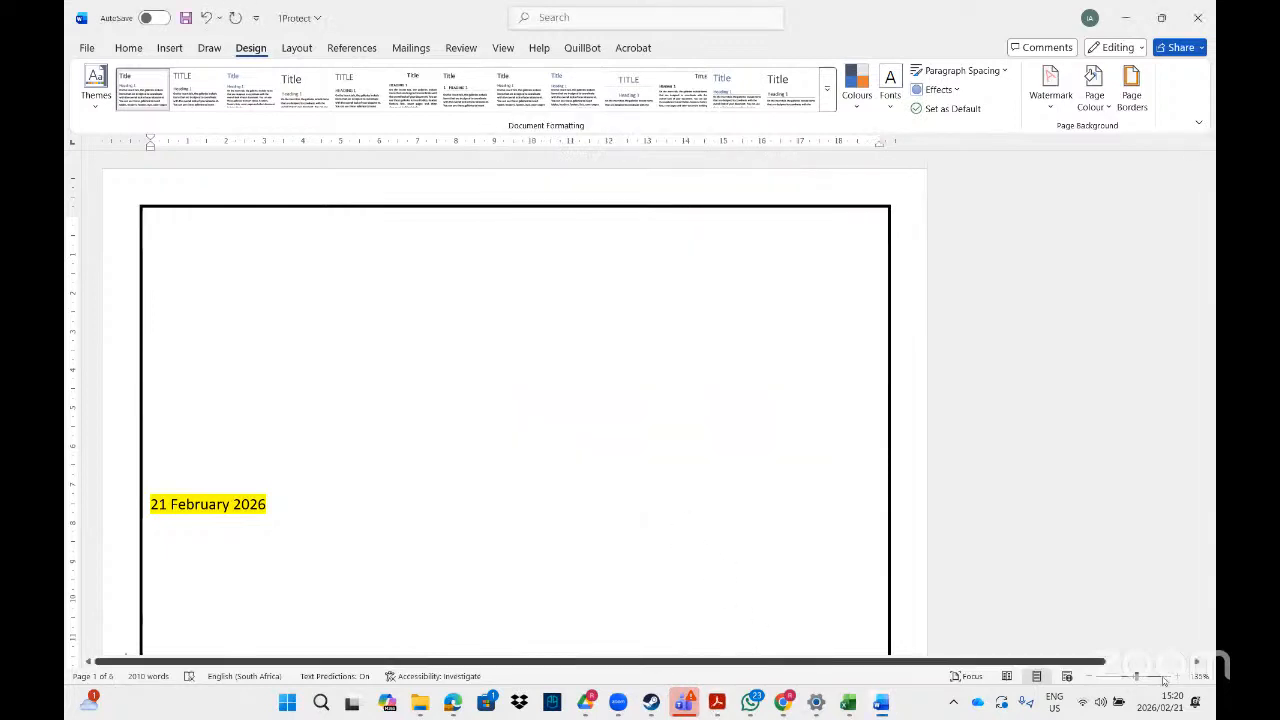
Step: Check the 1Solar layout requirements in the PDF and apply the Mirrored margins preset to 1Protect
key("alt+Tab")
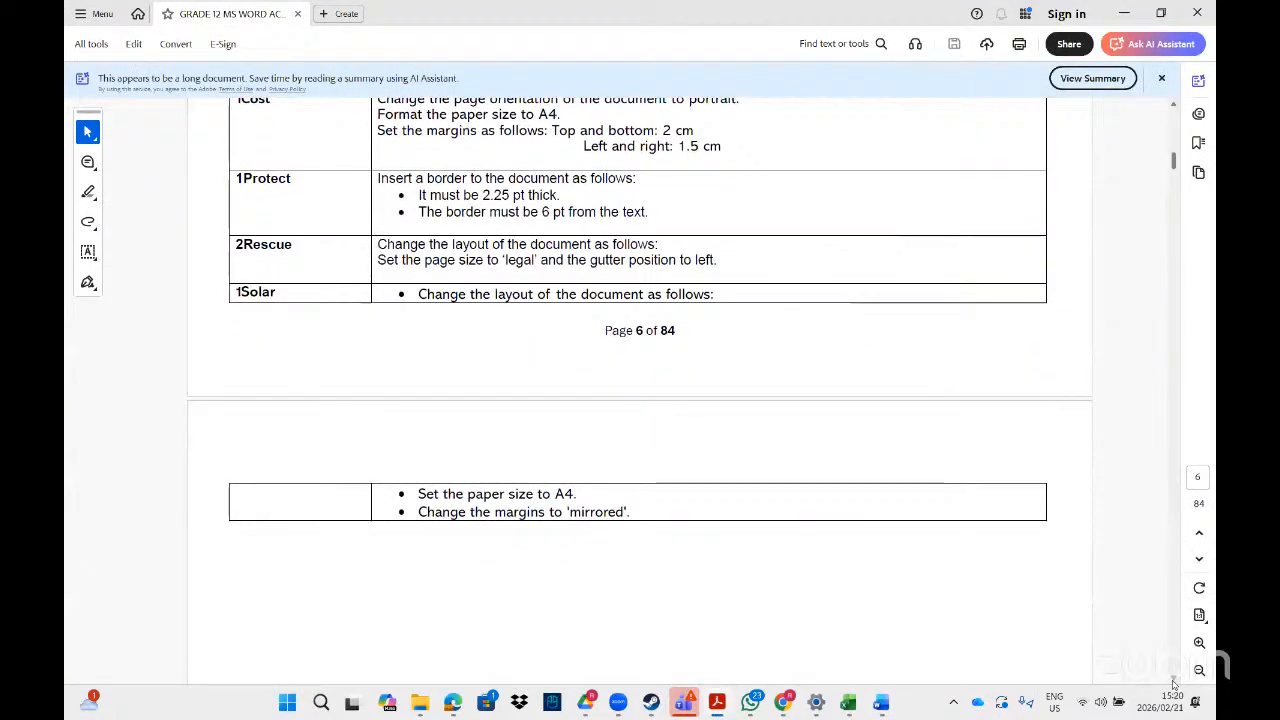
scroll(1174, 683, "down", 2)
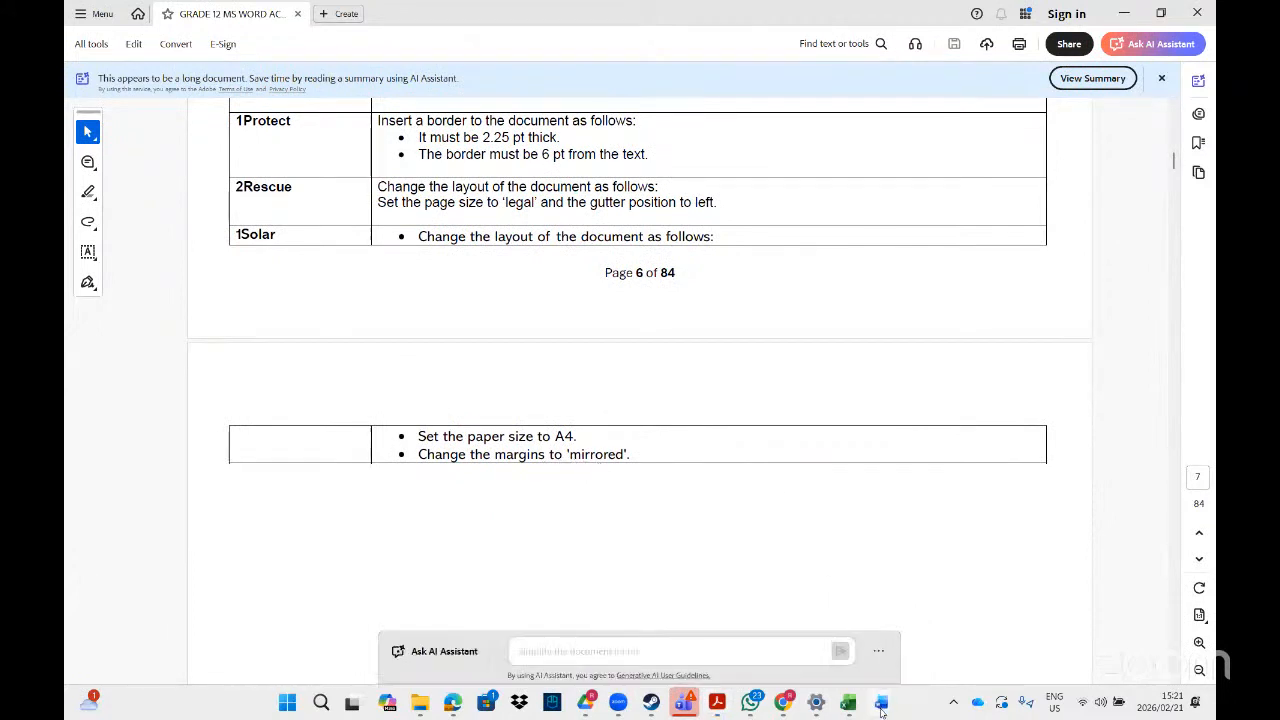
mouse_move(881, 702)
left_click(1031, 661)
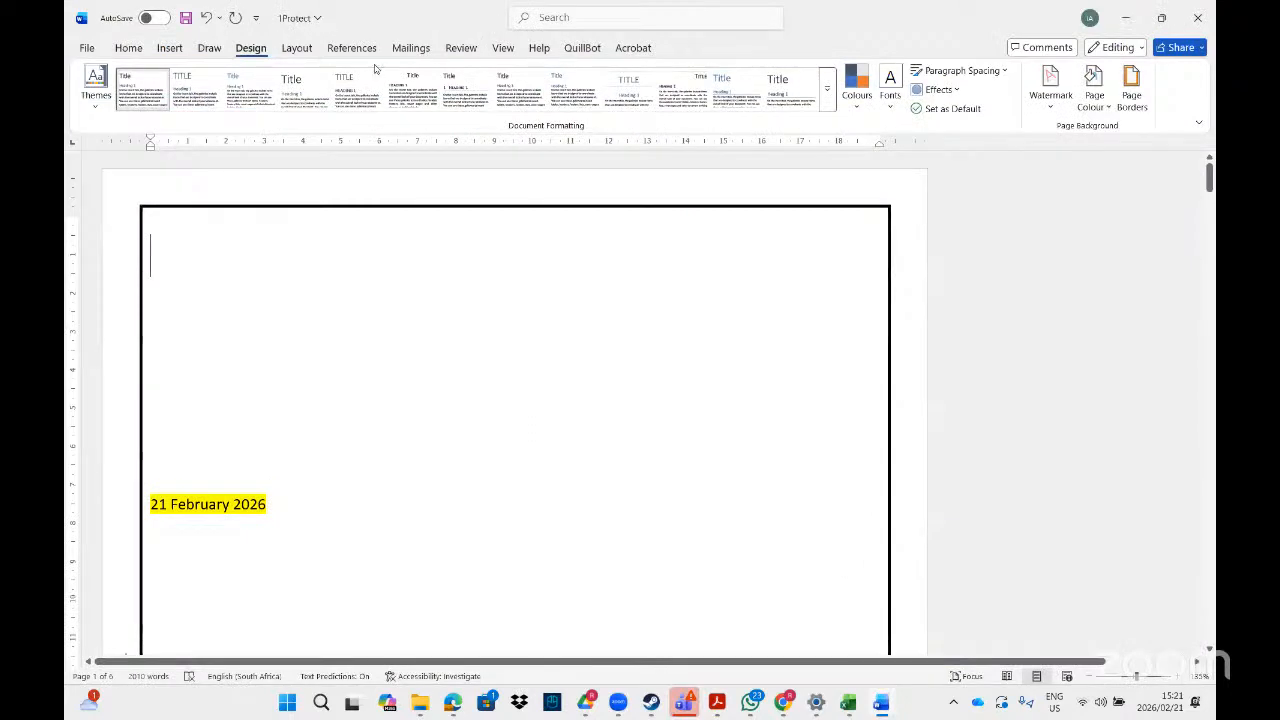
left_click(296, 47)
left_click(98, 112)
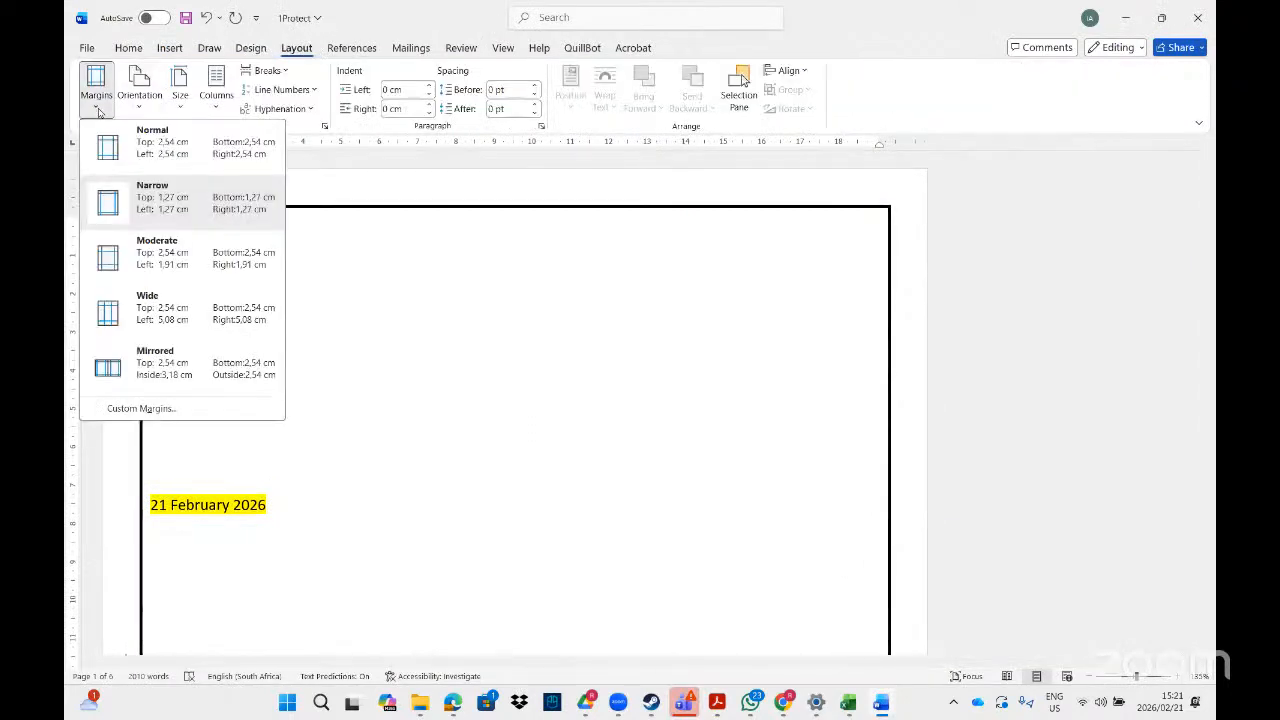
left_click(156, 369)
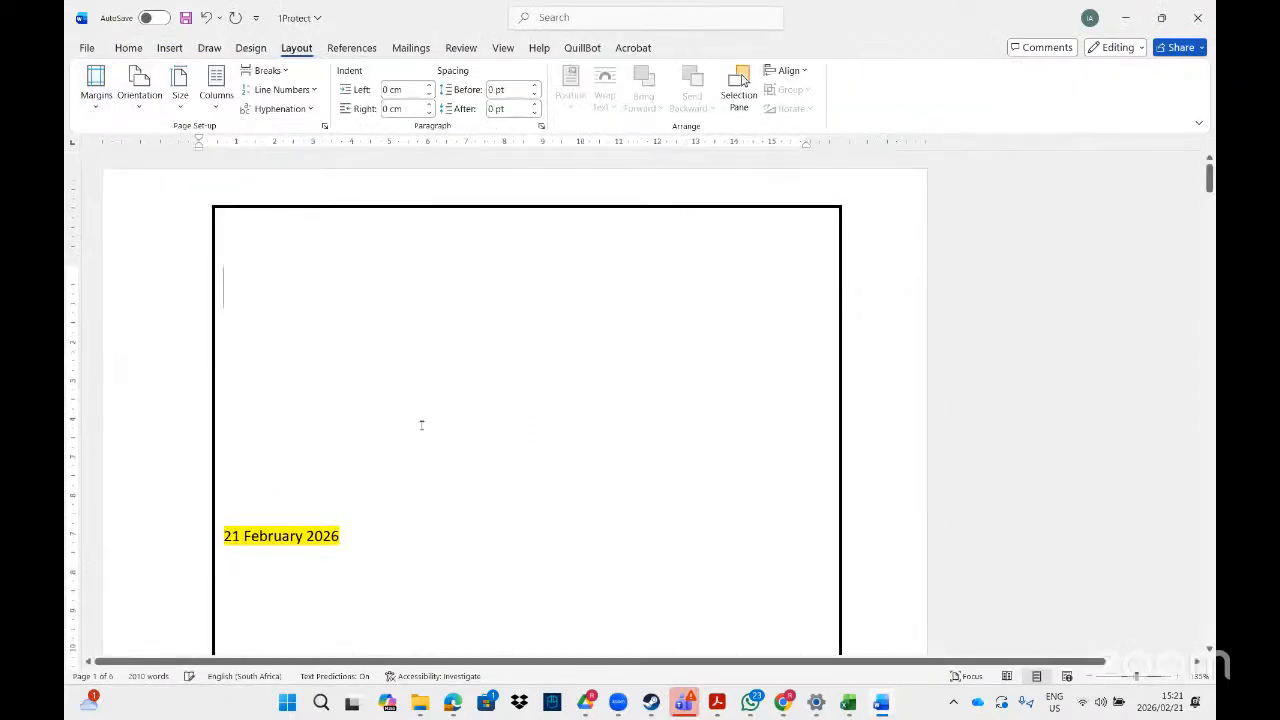